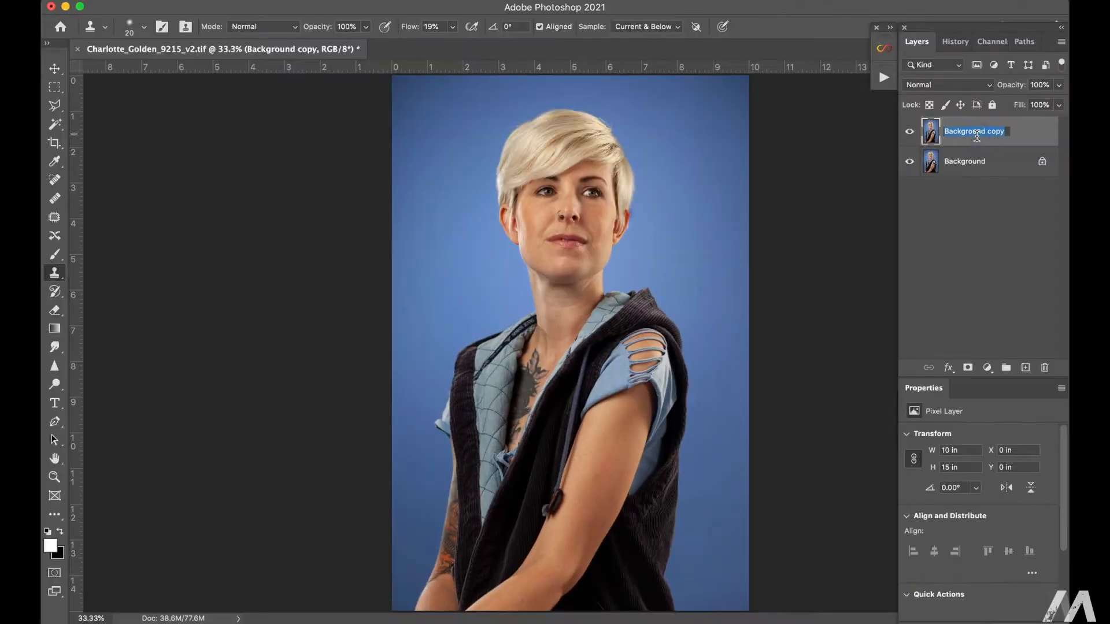
Step: Name the duplicate layer shape, select the woman with Select Subject and open the selection in Select and Mask
key("w")
left_click(650, 26)
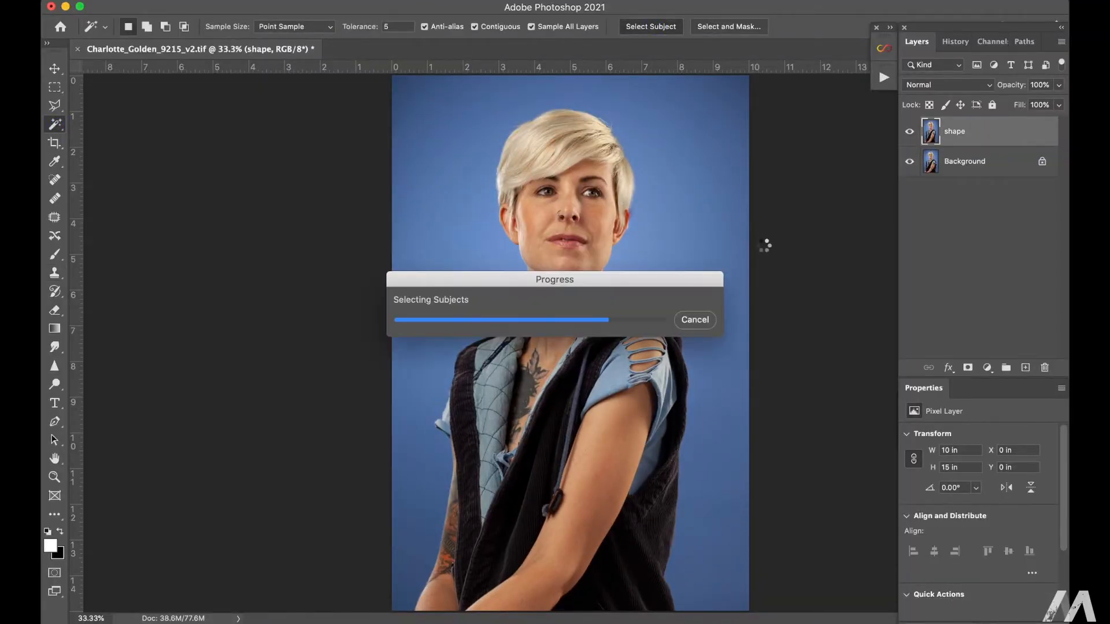
left_click(733, 28)
Step: Refine the selection edge around the woman's hair and head with the Refine Edge Brush
scroll(398, 159, "up", 4)
left_click_drag(381, 179, 266, 436)
mouse_move(265, 436)
left_mouse_down()
mouse_move(322, 327)
mouse_move(745, 128)
left_mouse_up()
left_click_drag(770, 307, 374, 285)
mouse_move(545, 231)
left_mouse_down()
mouse_move(671, 509)
mouse_move(607, 195)
left_mouse_up()
mouse_move(602, 197)
left_mouse_down()
mouse_move(587, 391)
mouse_move(389, 176)
left_mouse_up()
Step: Set the selection Brush size to 24 px and paint the tip of the hood into the selection
scroll(531, 384, "down", 5)
left_click(55, 105)
left_click(189, 27)
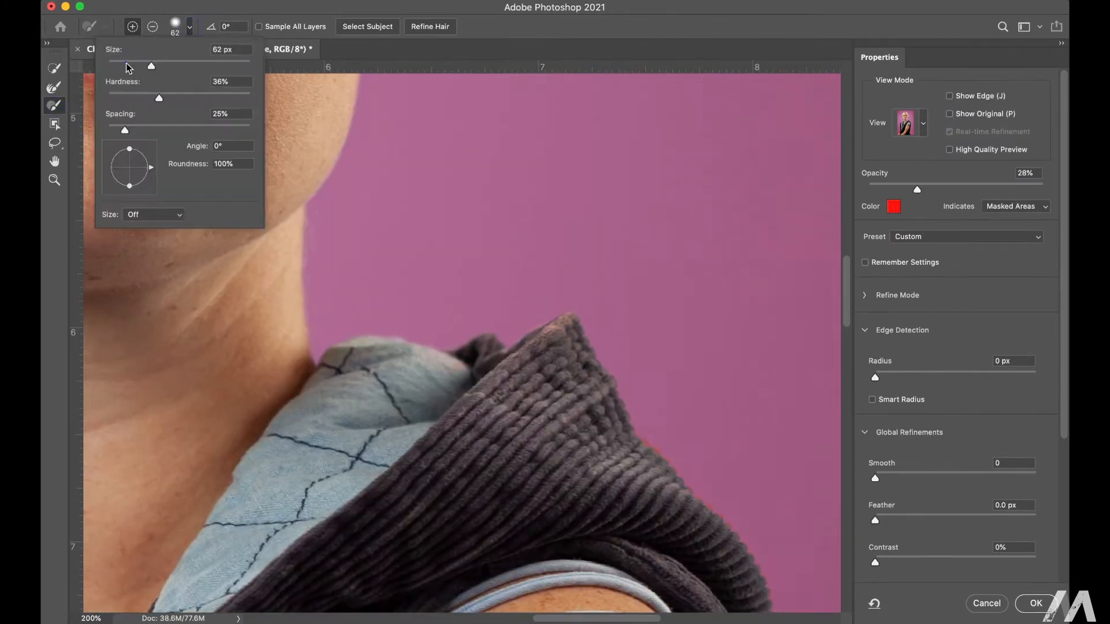
left_click(129, 67)
left_click(567, 321)
Step: Set the Refine Edge Brush size to 30 px and refine the selection edge along the hood and shoulder
left_click(56, 87)
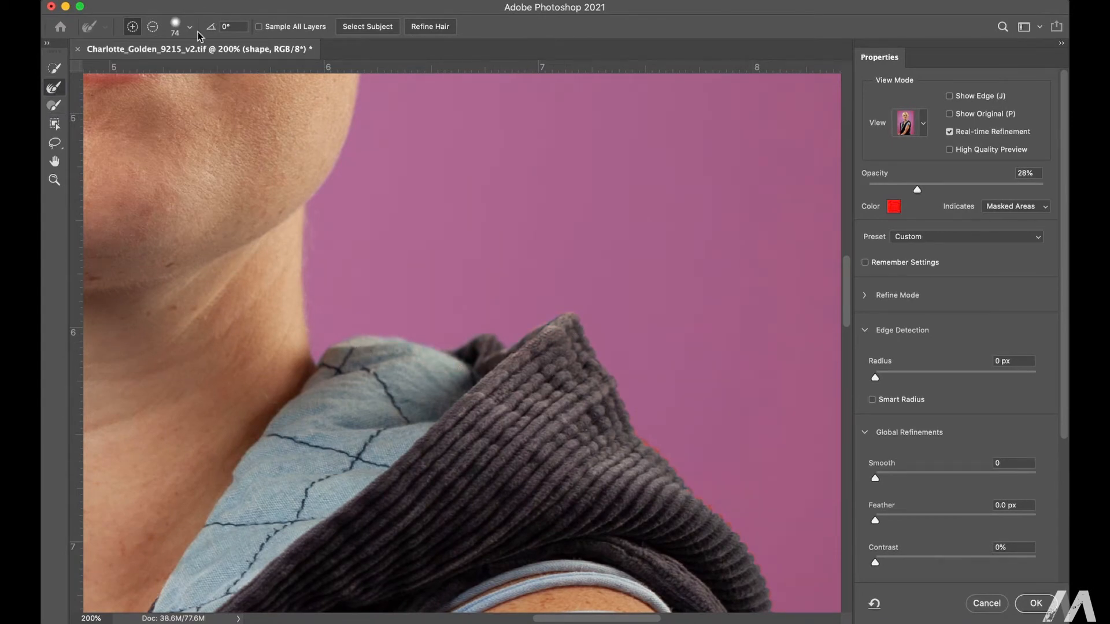
left_click(190, 26)
left_click(629, 382)
left_click_drag(762, 543, 462, 234)
scroll(530, 580, "down", 10)
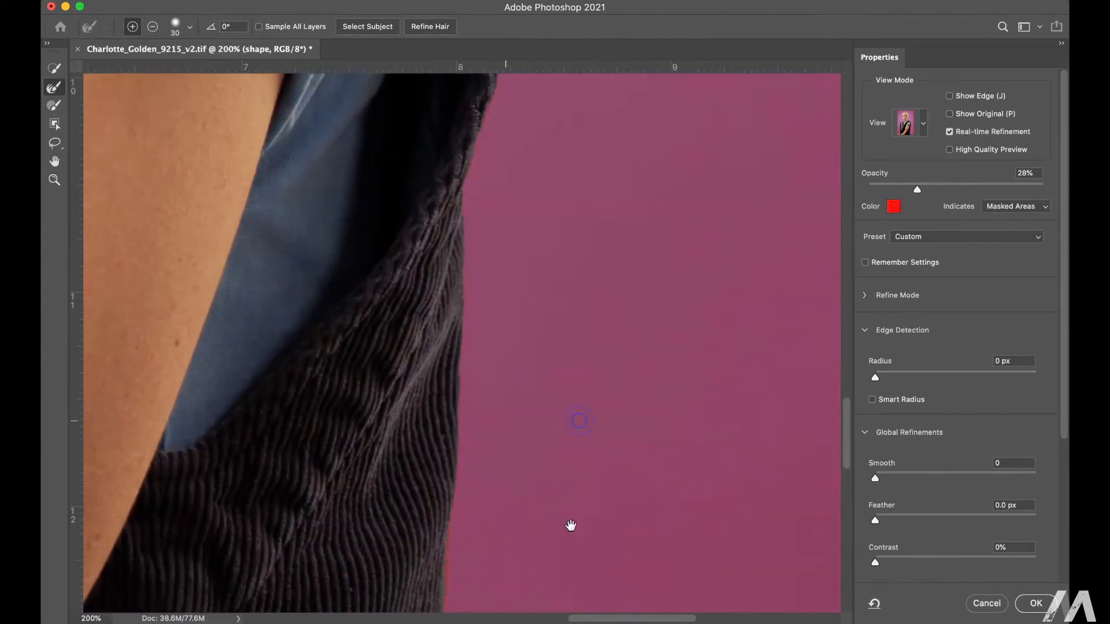
Step: Paint the lower back edge of the corduroy vest into the selection with the Brush tool
scroll(486, 70, "down", 5)
key("b")
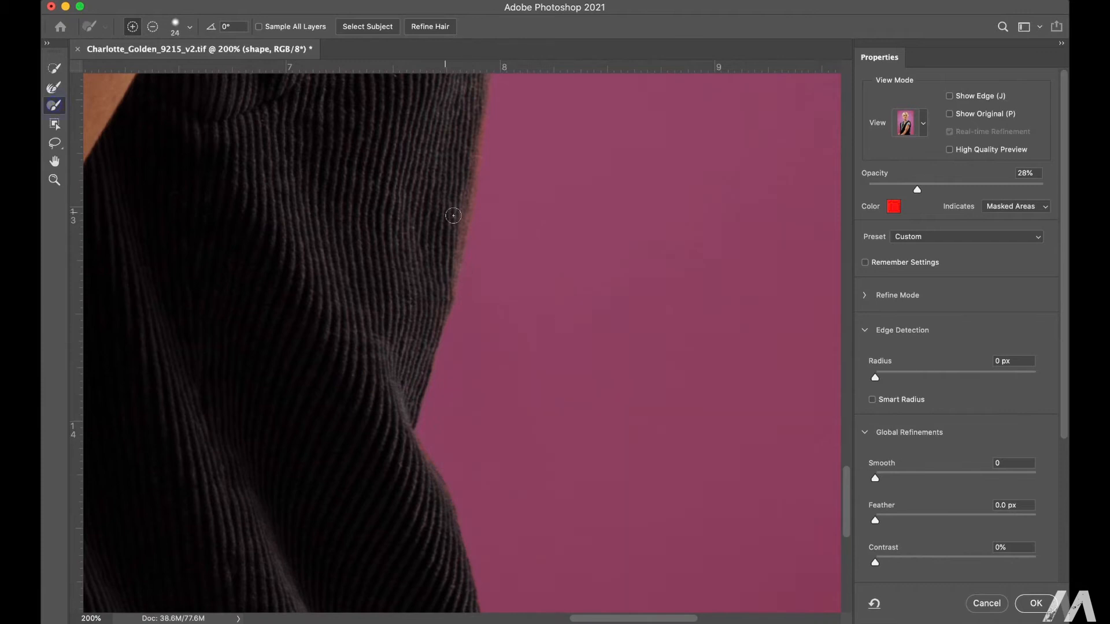
mouse_move(444, 316)
left_mouse_down()
mouse_move(426, 268)
mouse_move(478, 243)
mouse_move(617, 399)
mouse_move(562, 231)
left_mouse_up()
Step: Refine the selection edge along the tattooed arm and the denim sleeve with the Refine Edge Brush
key("r")
left_click_drag(526, 177, 451, 480)
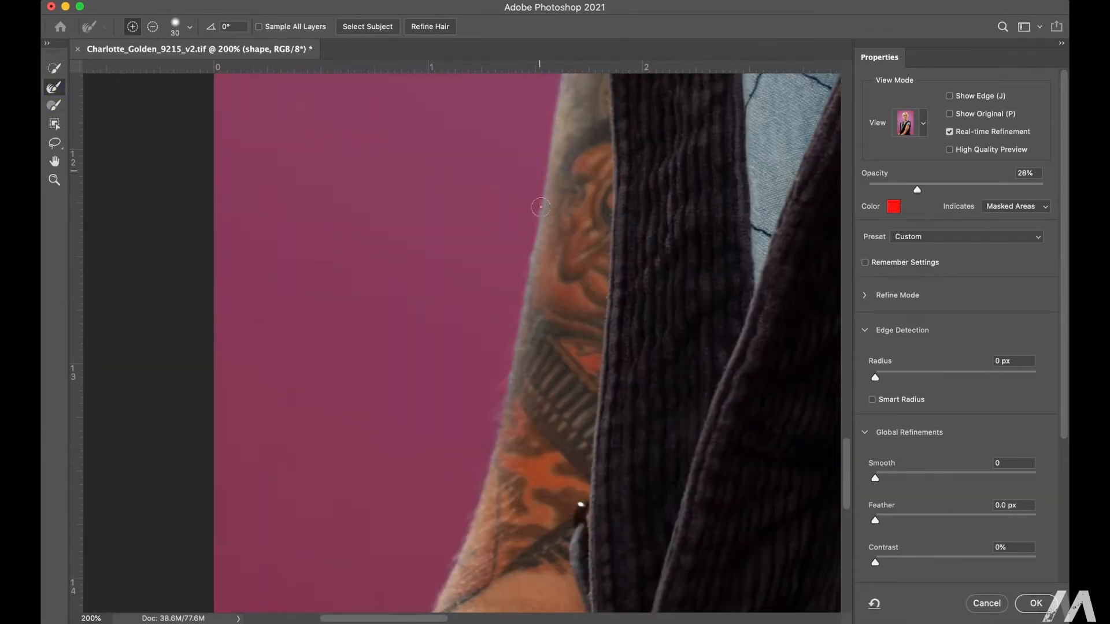
left_click_drag(490, 126, 428, 441)
left_click_drag(444, 152, 412, 436)
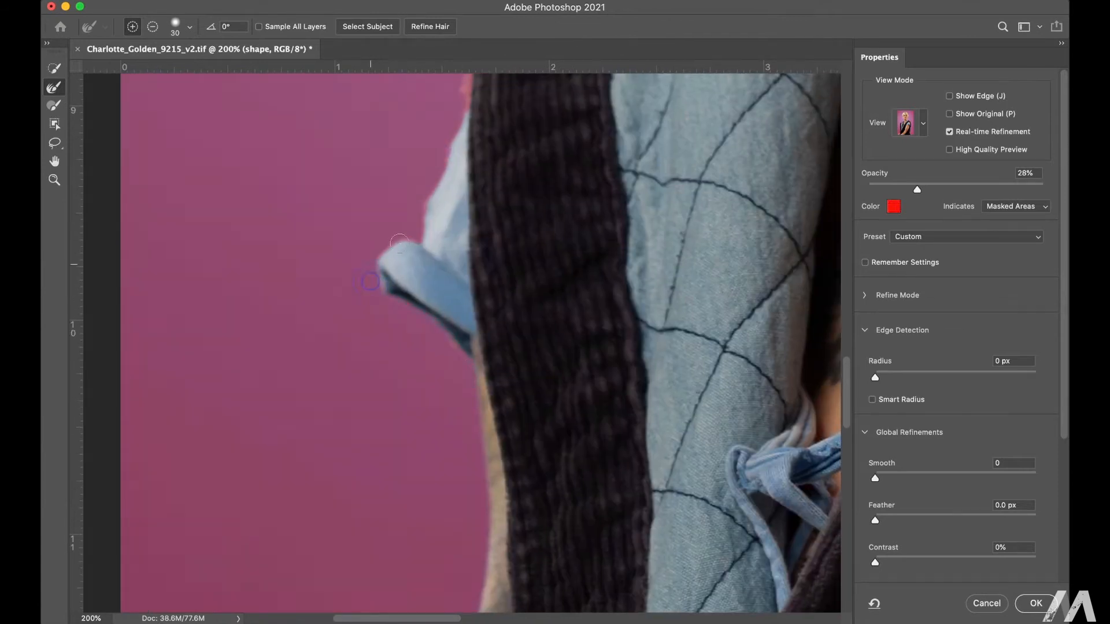
left_click_drag(437, 122, 399, 347)
Step: Paint the vest's shoulder edge into the selection and refine the edges of the collar, neck and ear
left_click(55, 105)
left_click_drag(433, 147, 358, 400)
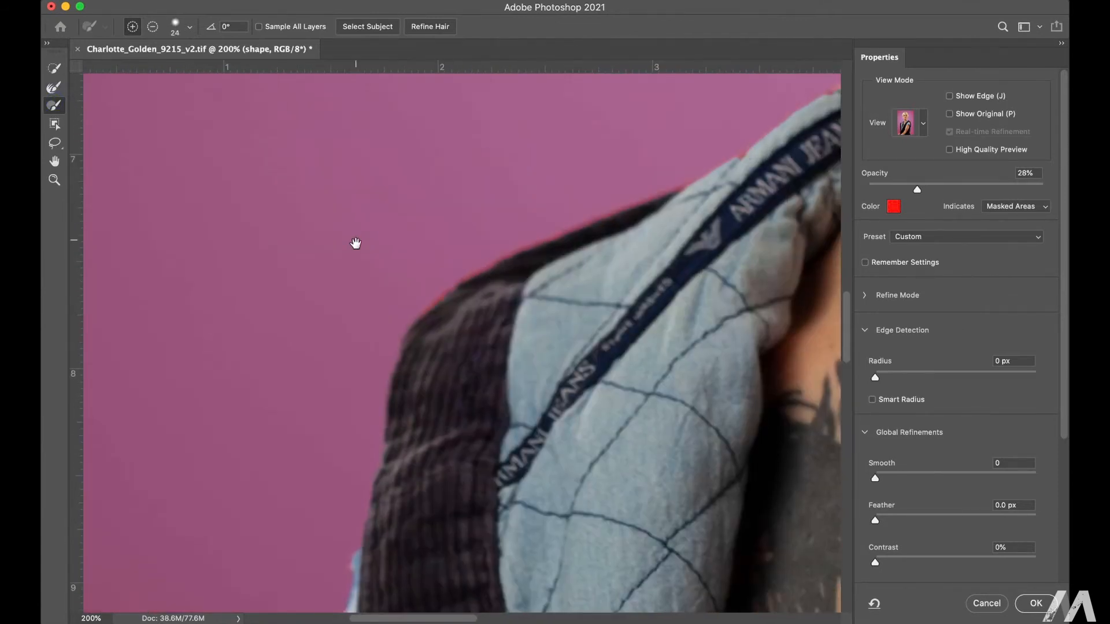
key("r")
left_click_drag(743, 124, 415, 332)
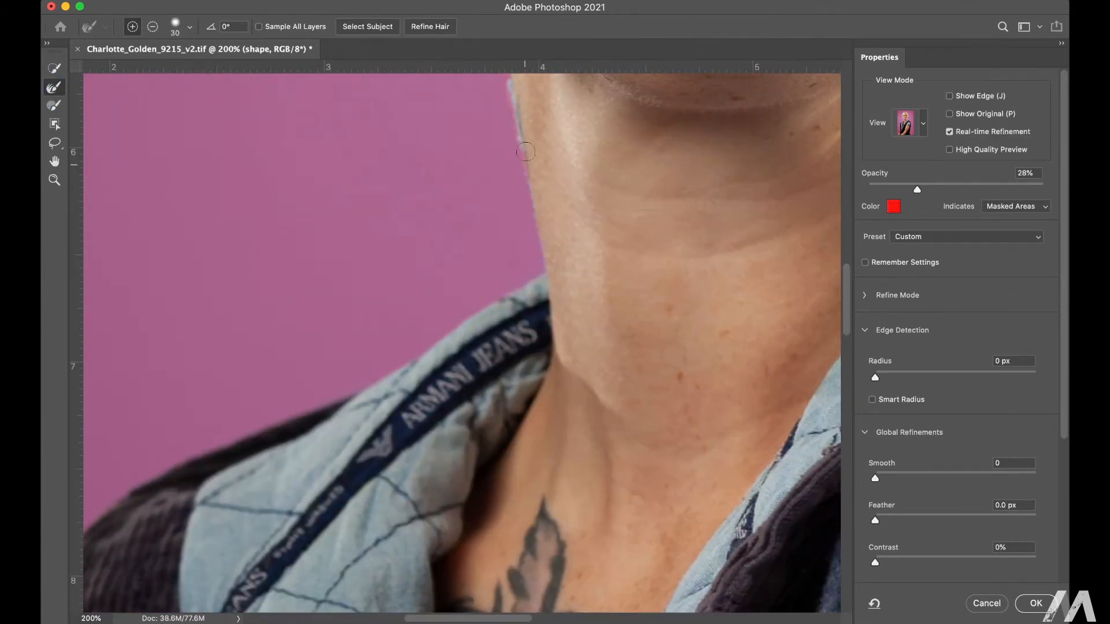
left_click_drag(526, 152, 552, 412)
left_click_drag(377, 202, 403, 474)
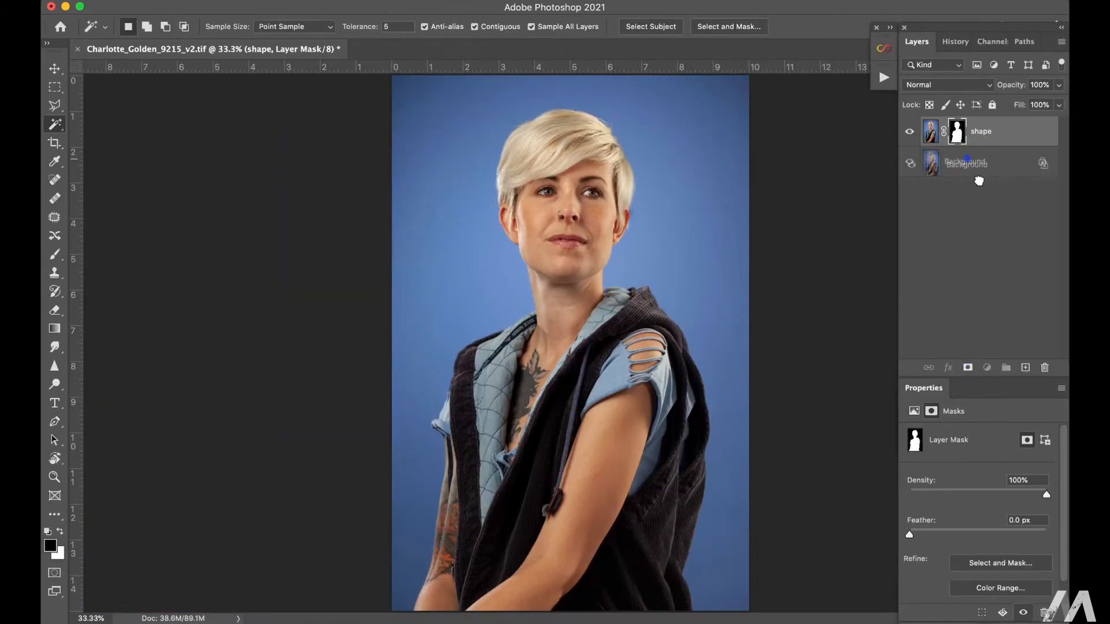
Step: Duplicate the masked shape layer, place the copy beneath the hidden original and delete the copy's layer mask
key("ctrl+j")
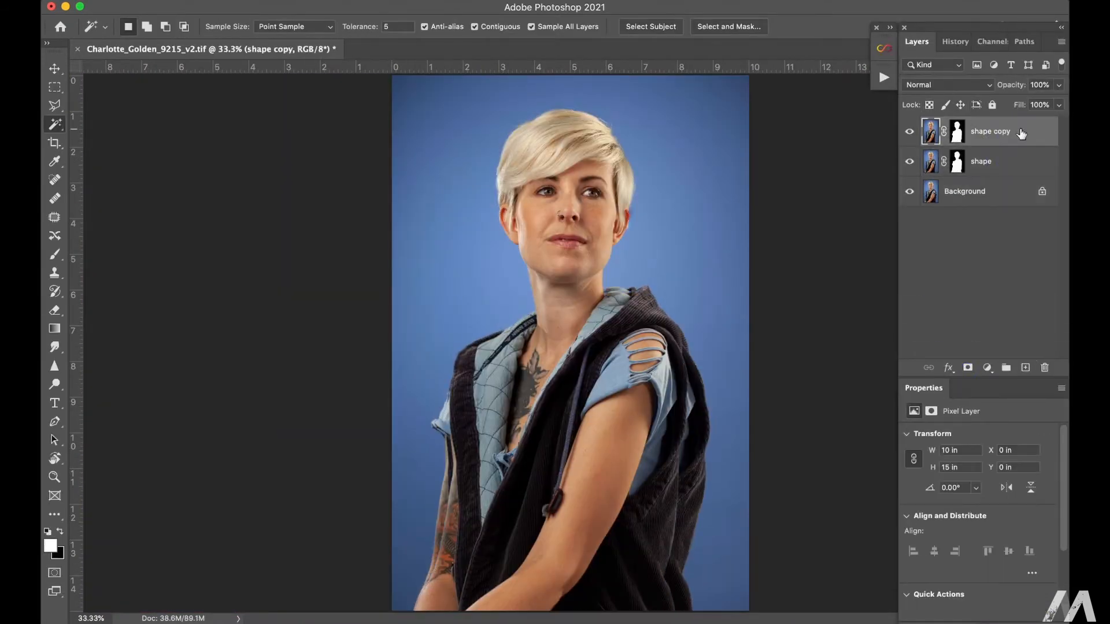
left_click(912, 134)
right_click(958, 155)
left_click(850, 186)
Step: Select the woman from the shape layer's mask and expand the selection by 10 pixels
key("l")
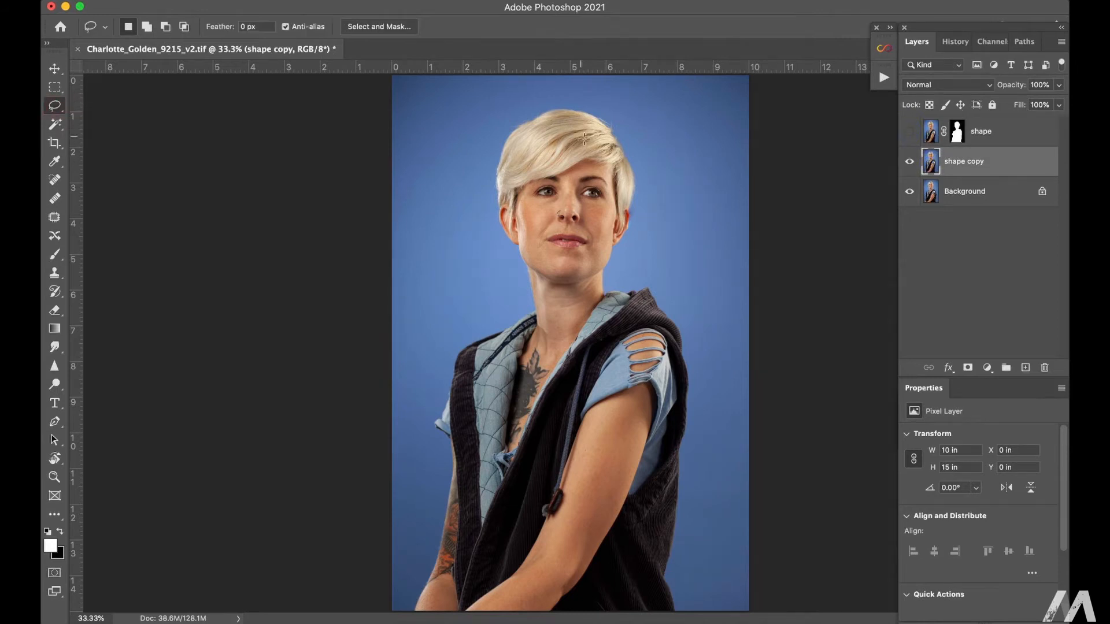
left_click_drag(681, 607, 559, 100)
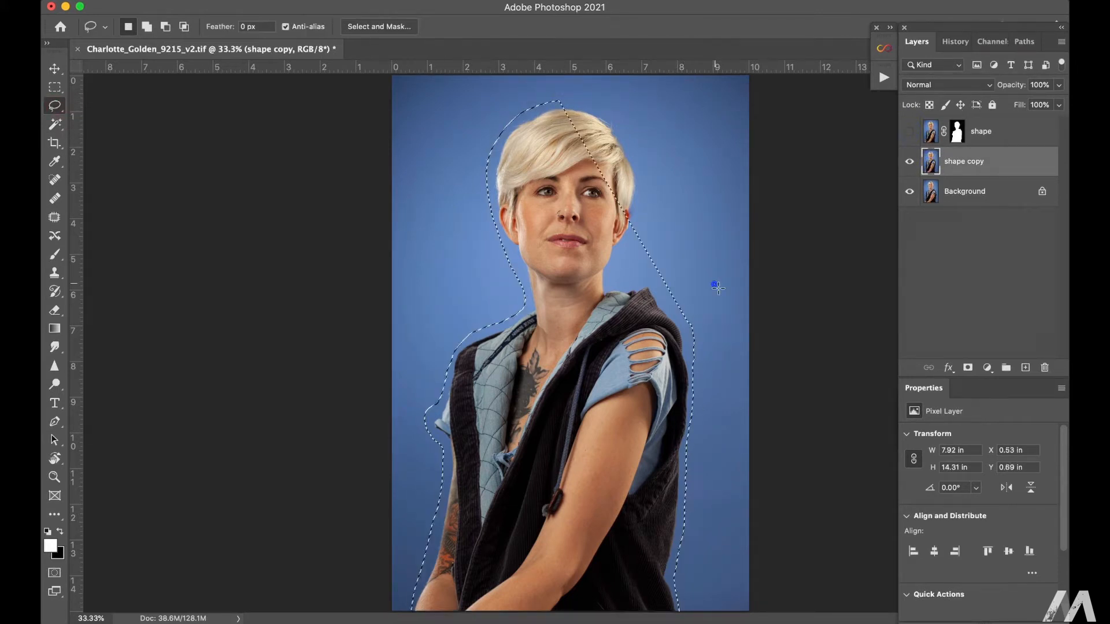
left_click(957, 133, "alt")
left_click(959, 136, "alt")
left_click(958, 136, "super")
left_click(322, 1)
mouse_move(371, 208)
left_click(546, 237)
type("10")
key("Return")
Step: Remove the woman from the shape copy layer with a content-aware fill of the expanded selection
left_click(933, 164)
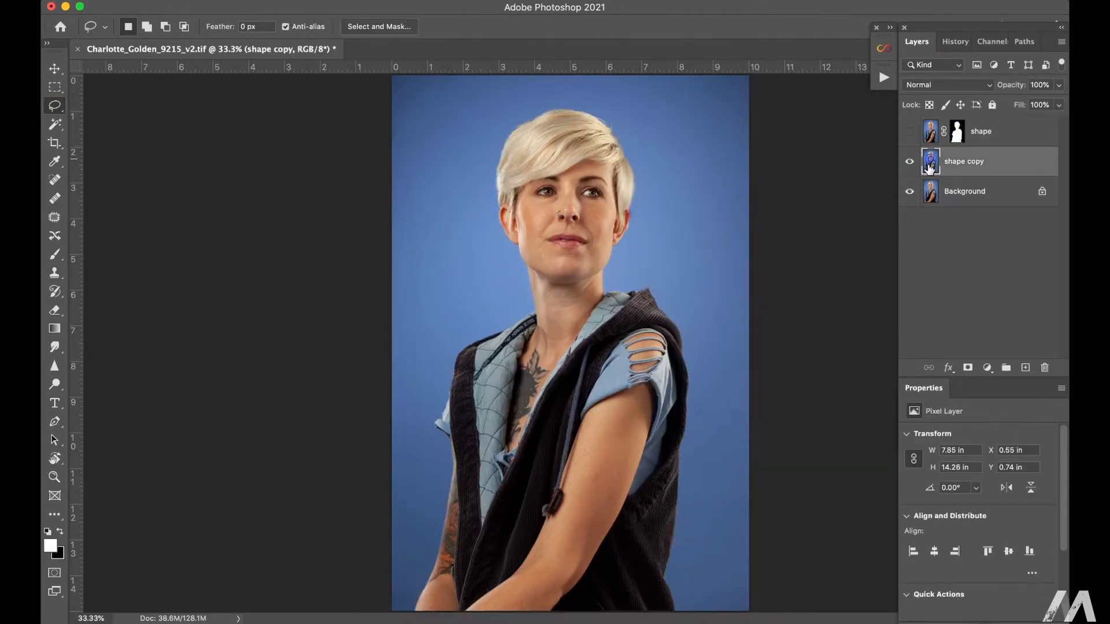
right_click(585, 188)
left_click(636, 365)
left_click(650, 229)
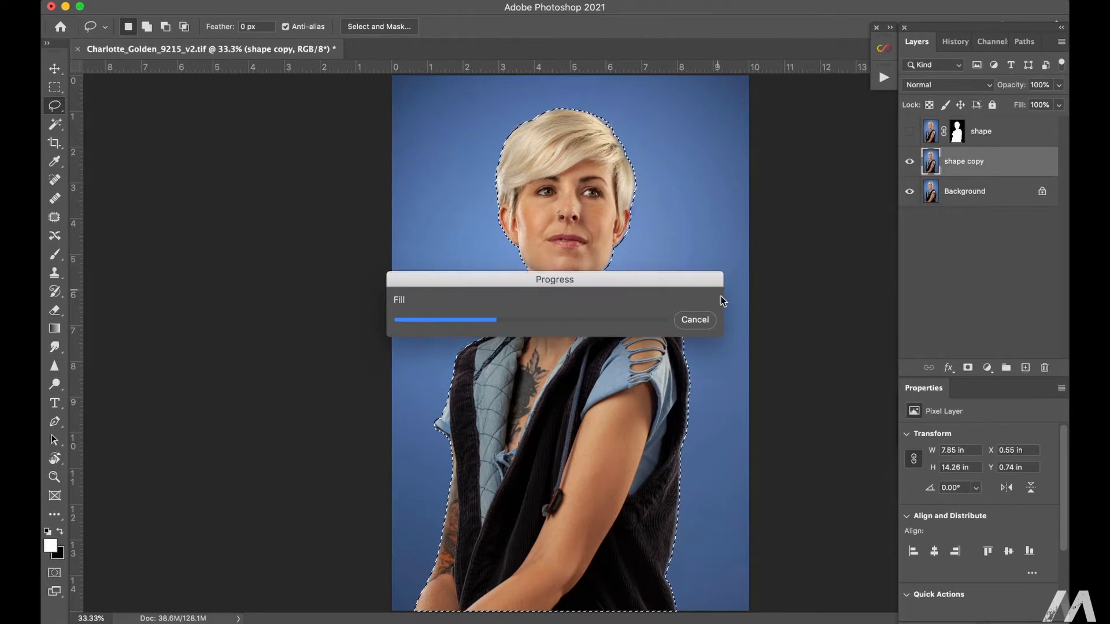
Step: Lasso the leftover hair outline on the backdrop and fill it with the surrounding blue
left_click_drag(498, 223, 491, 158)
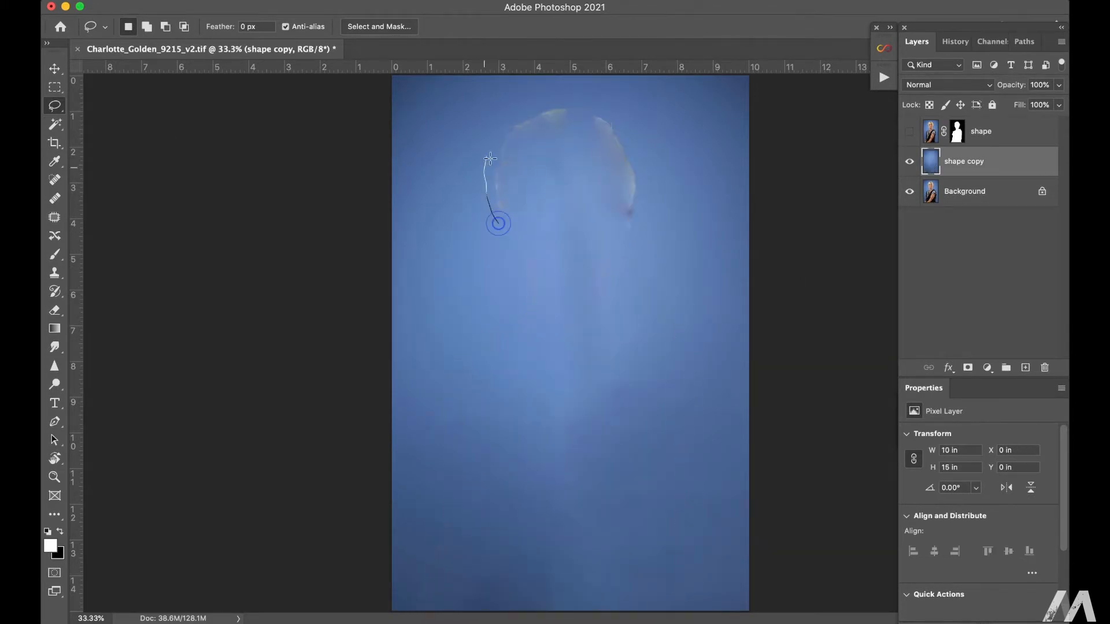
left_click_drag(515, 229, 500, 224)
right_click(542, 135)
left_click(593, 312)
left_click(654, 230)
Step: Clean up the remaining streaks and uneven spots on the blue backdrop with the Patch tool and deselect
mouse_move(515, 175)
left_mouse_down()
mouse_move(632, 186)
mouse_move(523, 173)
left_mouse_up()
left_click(55, 218)
left_click_drag(532, 233, 536, 235)
left_click_drag(533, 273, 558, 194)
left_click(614, 261)
mouse_move(580, 411)
left_mouse_down()
mouse_move(595, 564)
mouse_move(580, 413)
left_mouse_up()
left_click_drag(457, 499, 455, 509)
key("super+d")
Step: Smooth the empty backdrop on the shape copy layer with a Gaussian Blur
left_click(372, 1)
mouse_move(493, 183)
left_click(635, 241)
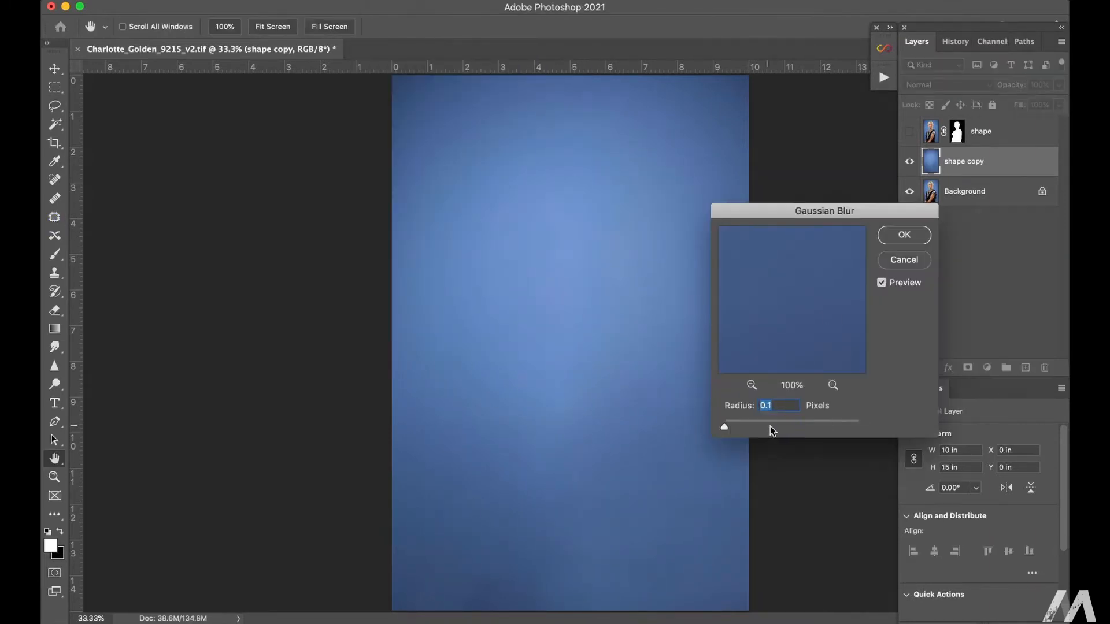
left_click(904, 242)
Step: Add 6% Gaussian noise to the backdrop on the shape copy layer
left_click(372, 2)
mouse_move(399, 223)
left_click(613, 224)
left_click(530, 429, "super")
left_click(531, 429, "super")
left_click(531, 429, "super")
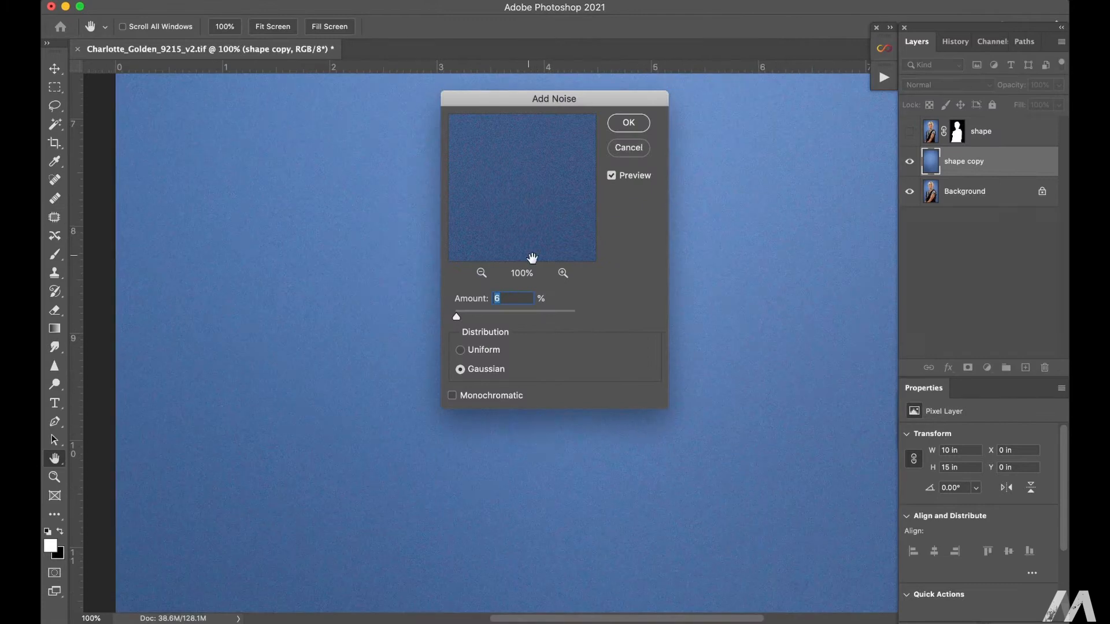
left_click(629, 123)
Step: Show the shape layer again and soften the noisy backdrop layer with a Gaussian Blur of 1 pixel
left_click(909, 132)
key("super+0")
left_click(607, 200, "super")
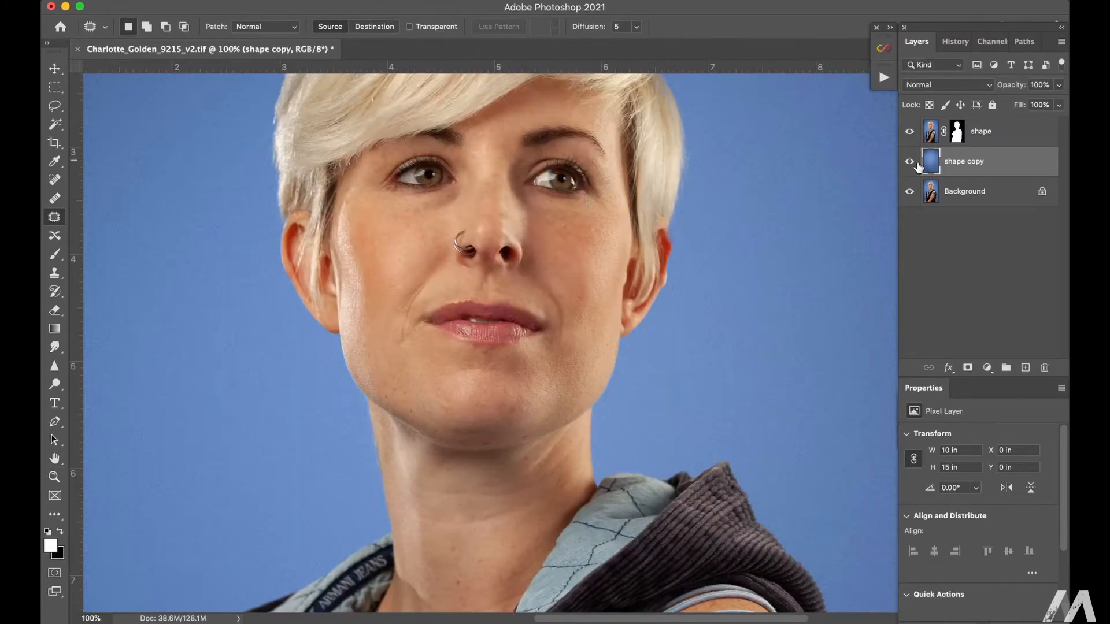
left_click(372, 2)
mouse_move(462, 182)
left_click(630, 237)
type("1")
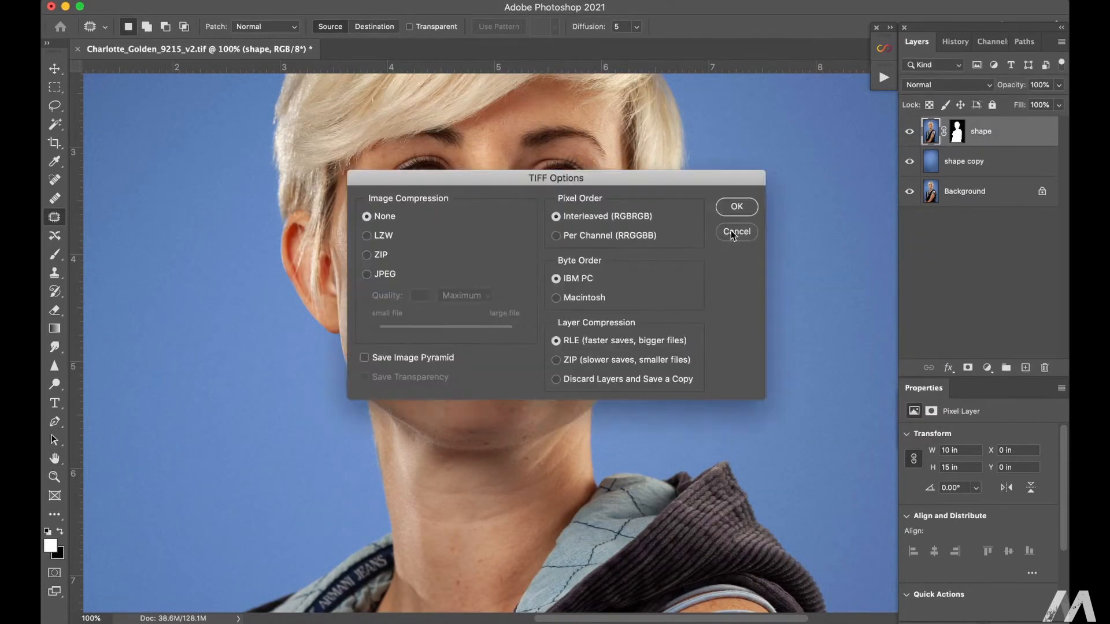
left_click(733, 231)
Step: Rename the shape copy layer as bg and trace the woman's jawline with the Polygonal Lasso
key("super+0")
left_click(540, 287, "super")
left_click(541, 287, "super")
left_click(55, 106)
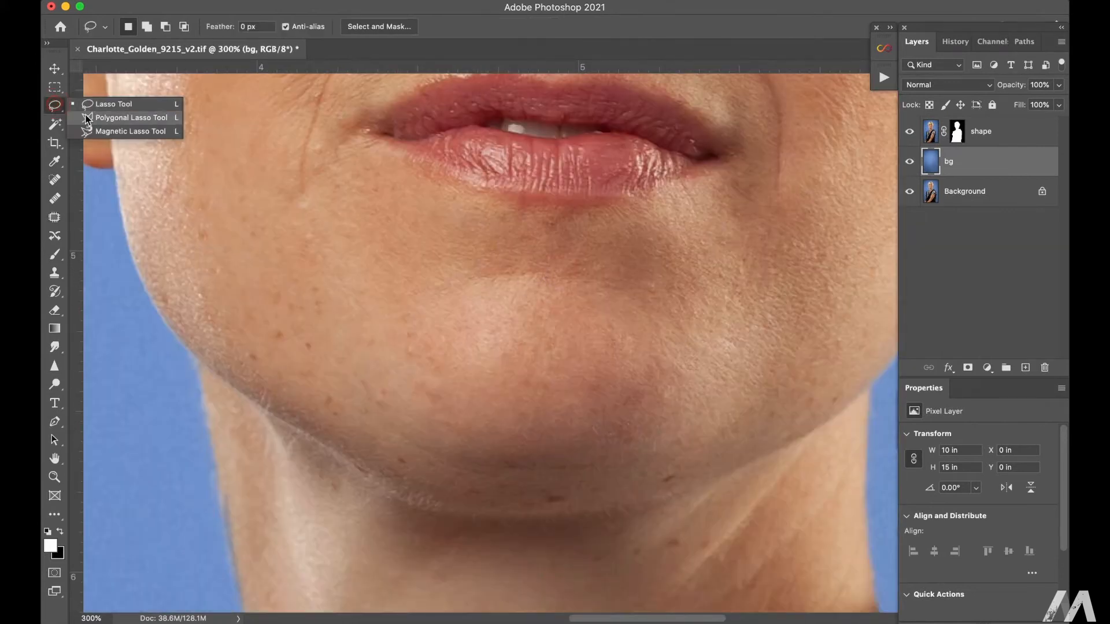
left_click(123, 116)
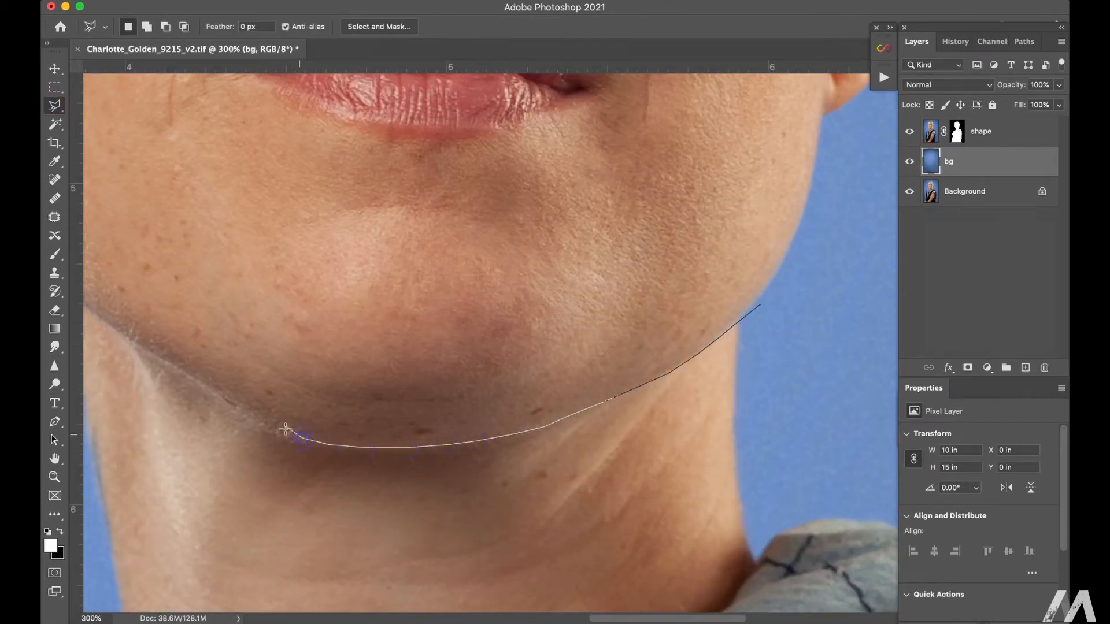
left_click(114, 331)
left_click_drag(102, 315, 286, 351)
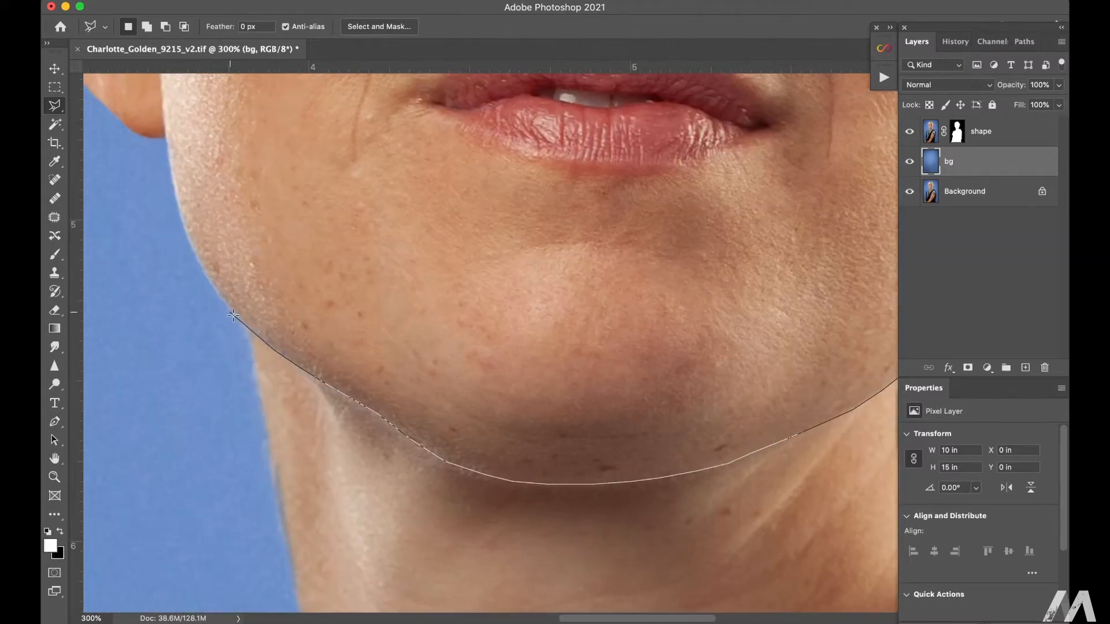
Step: Continue the polygonal outline loosely around the hair and close it to select the whole head
key("super+minus")
key("super+minus")
key("super+minus")
left_click(213, 133)
left_click(331, 100)
left_click(451, 132)
left_click(504, 253)
left_click(496, 361)
Step: Add a new empty layer above the masked shape layer and merge the two into one
left_click(932, 138)
left_click(1025, 368)
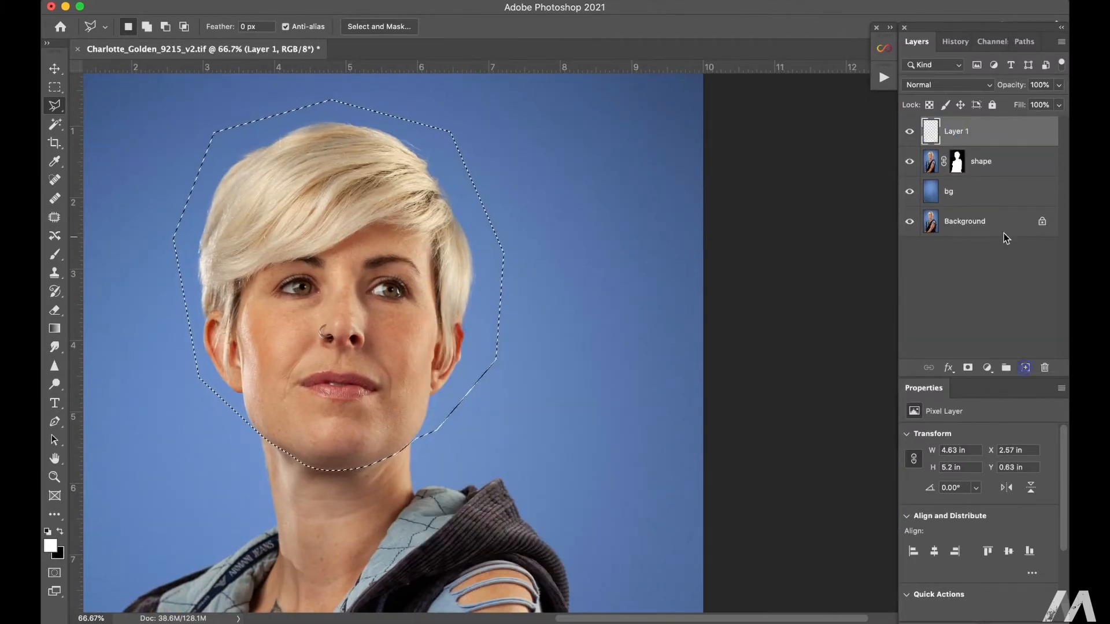
key("super+e")
Step: Try to copy the selected head to its own layer and undo the copy
key("super+j")
key("v")
key("super+minus")
key("super+minus")
key("super+minus")
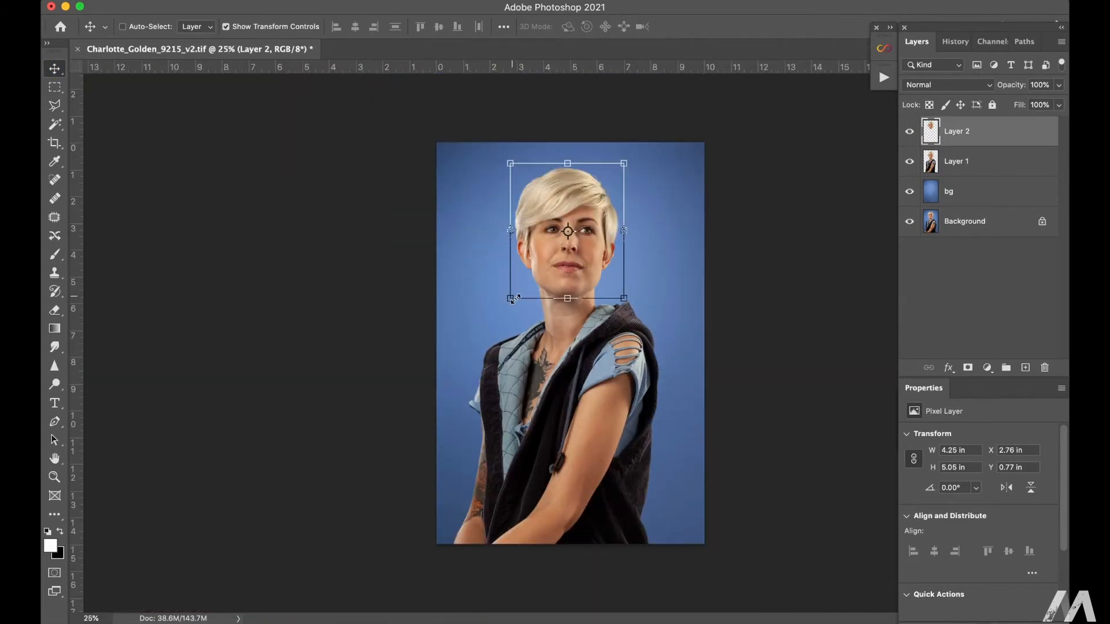
key("super+z")
Step: Cut the selected head from the merged figure onto its own layer
left_click(54, 87)
right_click(585, 215)
left_click(628, 327)
Step: Scale the body on Layer 1 down proportionally and move the head on Layer 2 down to the neck
left_click(948, 162)
left_click(54, 69)
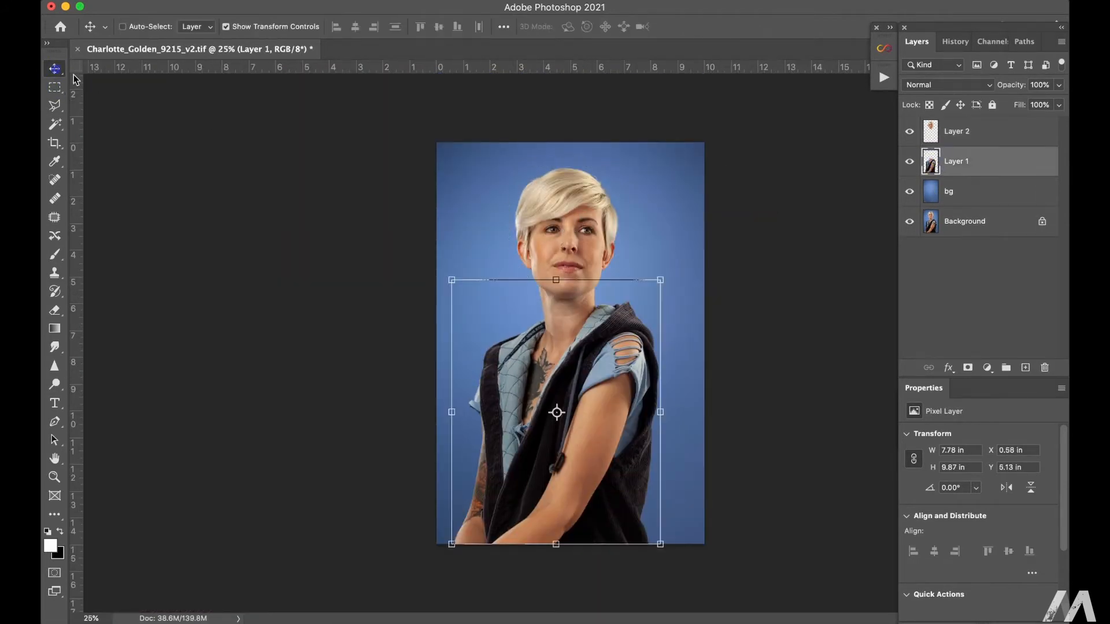
left_click_drag(454, 283, 496, 331)
key("Return")
left_click(948, 133)
left_click_drag(588, 256, 612, 319)
Step: Scale the body on Layer 1 down further and shift it left beneath the head
key("super+plus")
key("super+plus")
left_click(937, 167)
left_click_drag(372, 321, 407, 364)
key("super+minus")
key("super+minus")
left_click_drag(612, 408, 589, 407)
key("Return")
Step: Lower the head on Layer 2 onto the neck and nudge it three steps up and two steps right
key("super+plus")
key("super+plus")
left_click(580, 311, "super")
left_click_drag(580, 311, 575, 353)
key("Up")
key("Up")
key("Up")
key("Up")
key("Up")
key("Up")
key("Up")
key("Up")
key("Up")
key("Up")
key("Up")
key("Up")
key("Up")
key("Right")
key("Right")
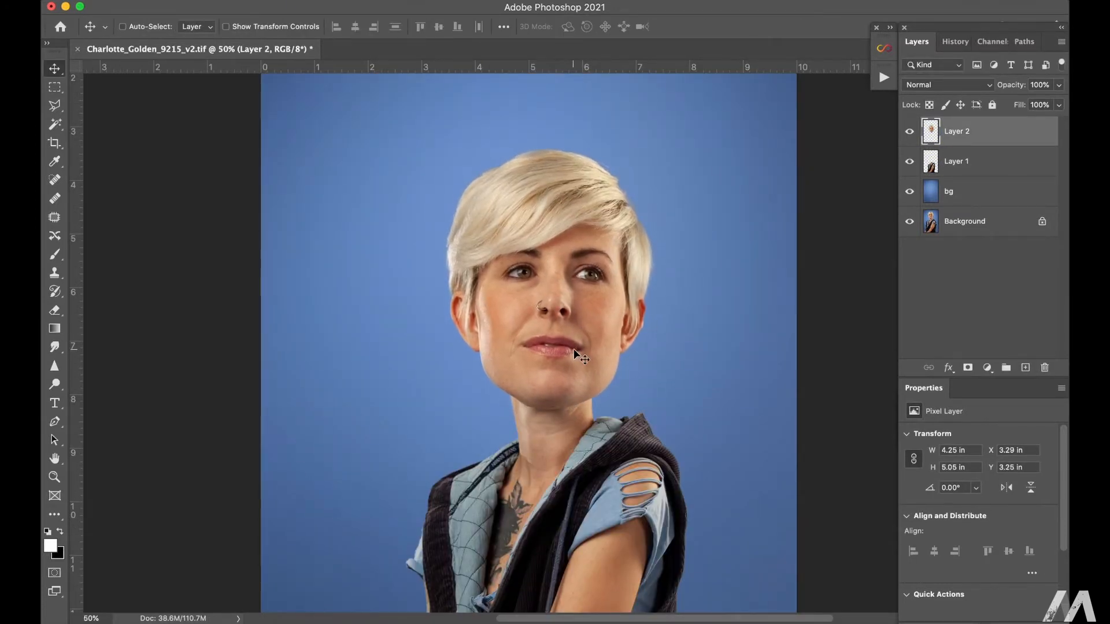
Step: Crop the canvas to a shorter portrait format of about 10 by 13.3 in around the reshaped figure
key("super+minus")
key("super+minus")
key("c")
left_click(156, 26)
left_click(153, 14)
left_click_drag(594, 364, 604, 342)
key("Return")
Step: Nudge the head and body layers together three large steps to the left
left_click(963, 160, "shift")
key("v")
key("shift+Left")
key("shift+Left")
key("shift+Left")
key("shift+Left")
key("shift+Left")
key("shift+Left")
key("shift+Left")
key("shift+Left")
key("shift+Left")
key("shift+Left")
key("shift+Left")
Step: Stretch the bg layer downward so it covers the canvas's lower edge
left_click(977, 190)
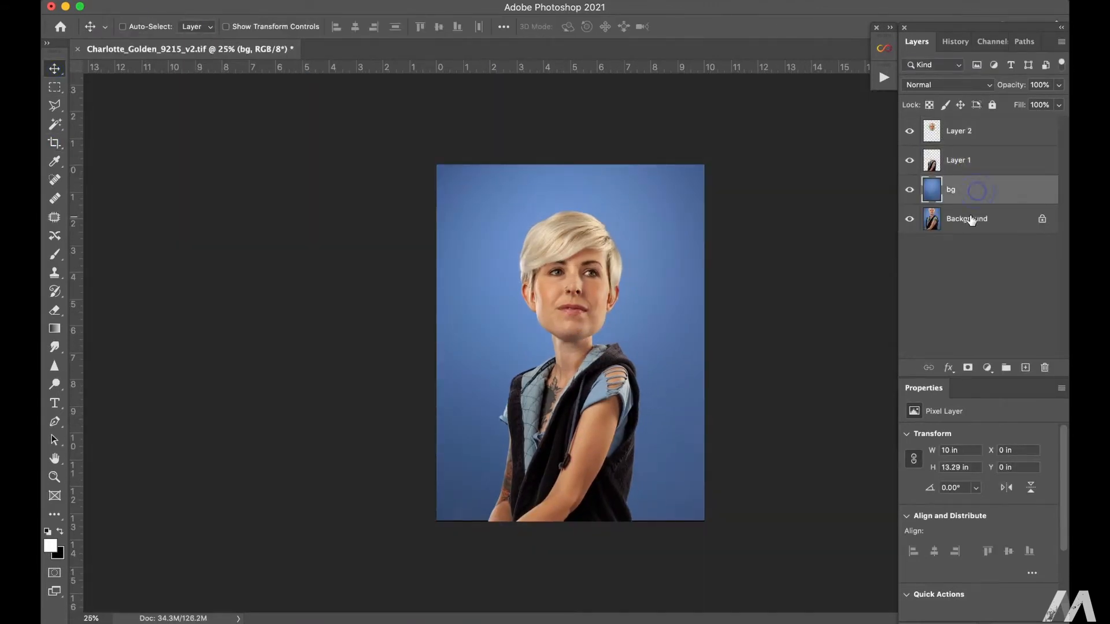
left_click_drag(570, 520, 577, 529)
key("Return")
Step: Duplicate the head on Layer 2 and hide the original head layer
left_click(971, 132)
key("m")
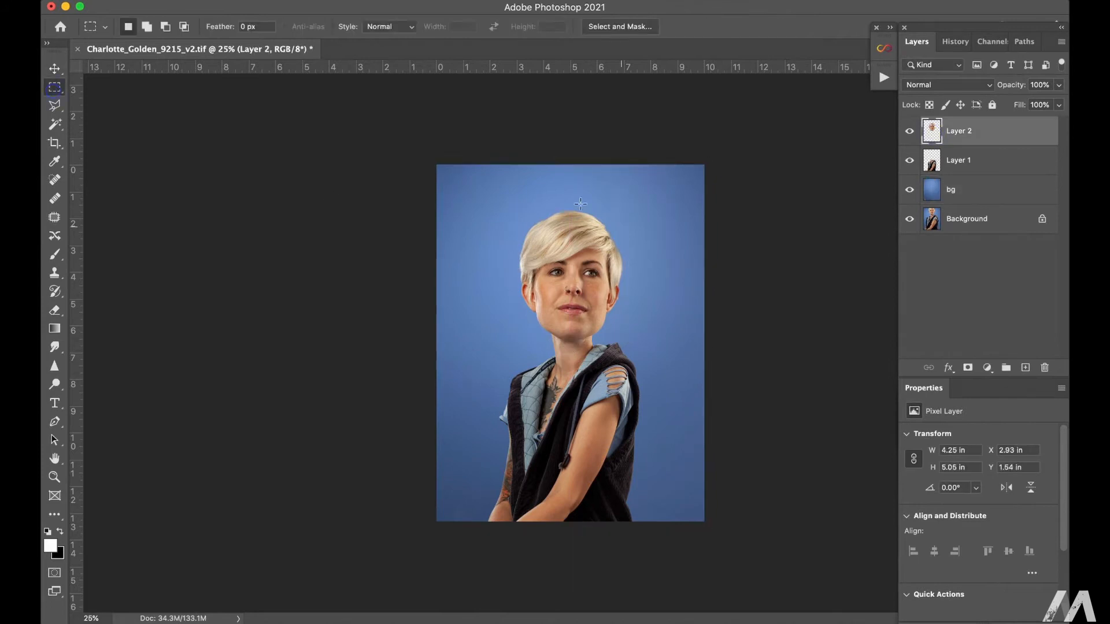
key("super+plus")
key("super+plus")
left_click_drag(595, 445, 571, 319)
left_click(570, 318, "alt")
left_click(578, 310, "super")
left_click_drag(972, 138, 1026, 368)
left_click(909, 160)
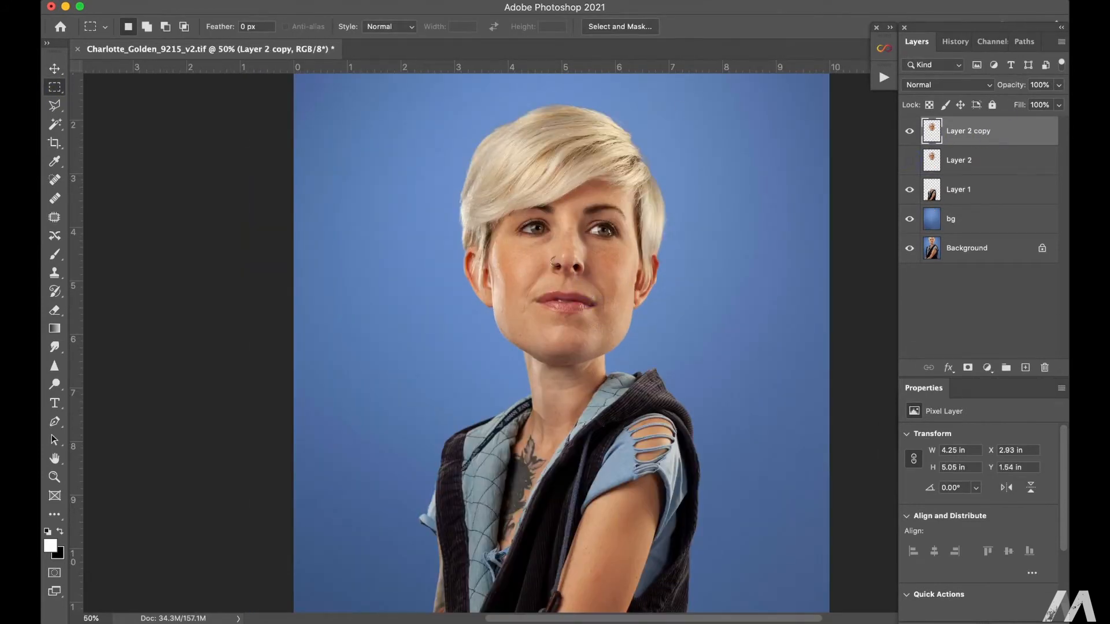
Step: Open the duplicated head in Liquify and push the sides of the cheeks and jaw inward with Push Left
left_click(370, 1)
left_click(405, 136)
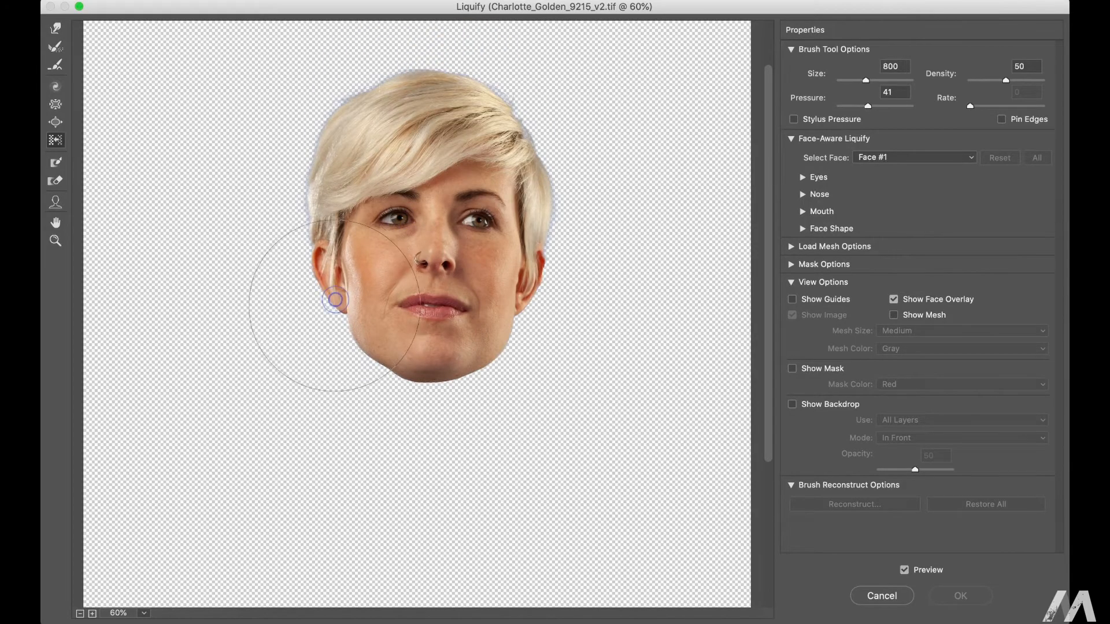
key("bracketleft")
key("bracketleft")
key("bracketleft")
left_click_drag(538, 338, 528, 294)
Step: Shrink the mouth with the Liquify Pucker tool at brush size 400 and rate 80
left_click(56, 104)
key("bracketleft")
key("bracketleft")
key("bracketleft")
key("bracketleft")
key("bracketleft")
key("bracketleft")
key("bracketleft")
key("bracketleft")
key("bracketleft")
key("bracketleft")
key("bracketleft")
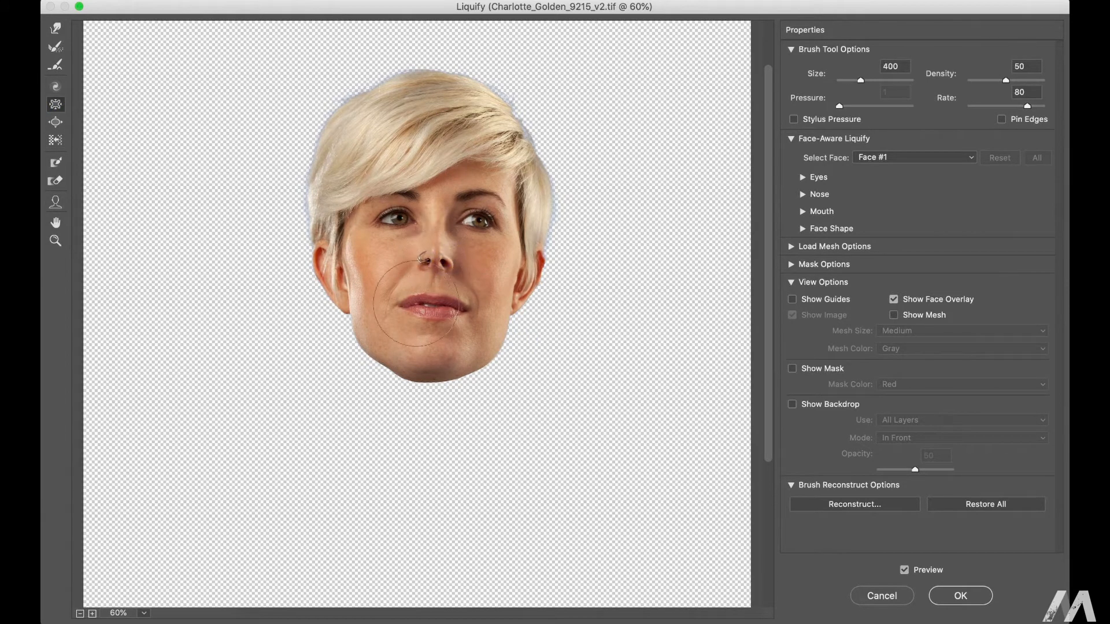
left_click_drag(417, 303, 444, 303)
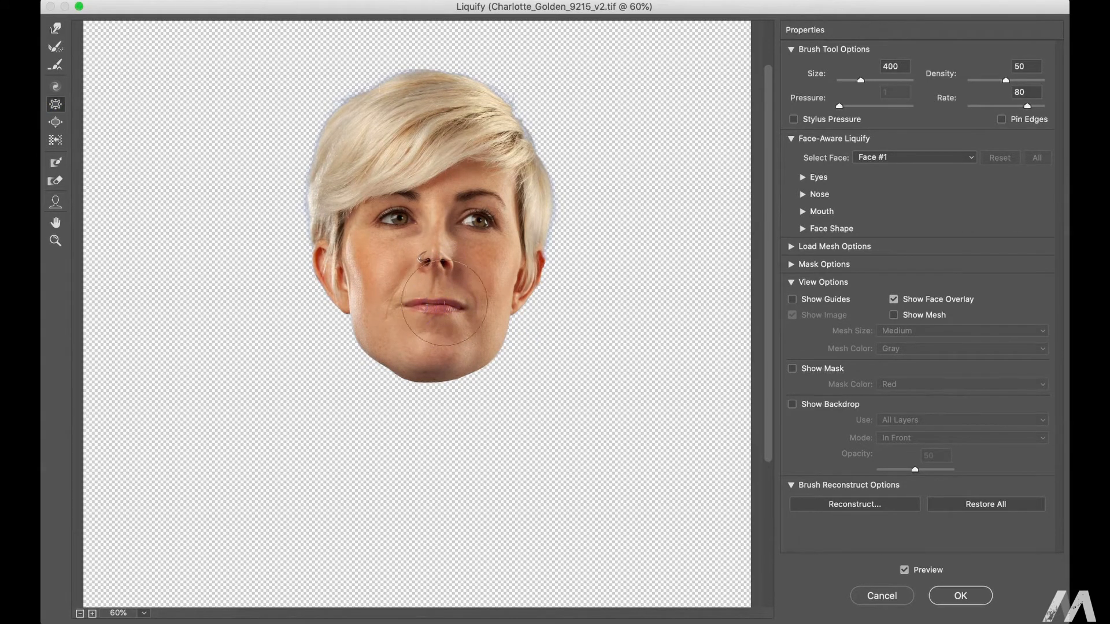
Step: Push the jaw sides inward with Push Left at size 600 and enlarge both ears with the Bloat tool at size 500
left_click(56, 140)
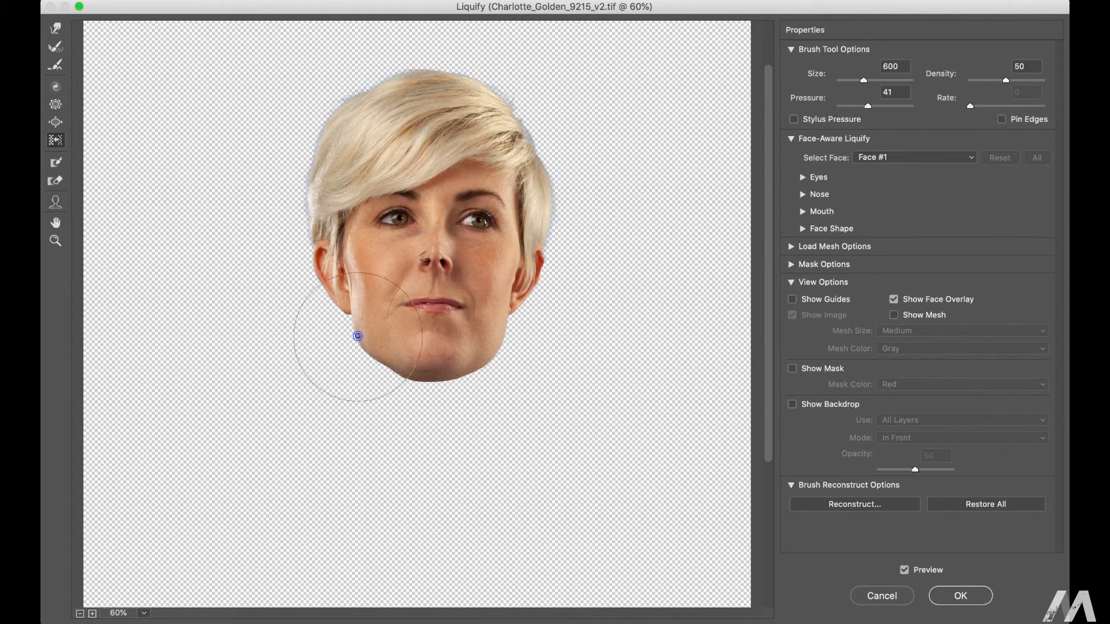
key("s")
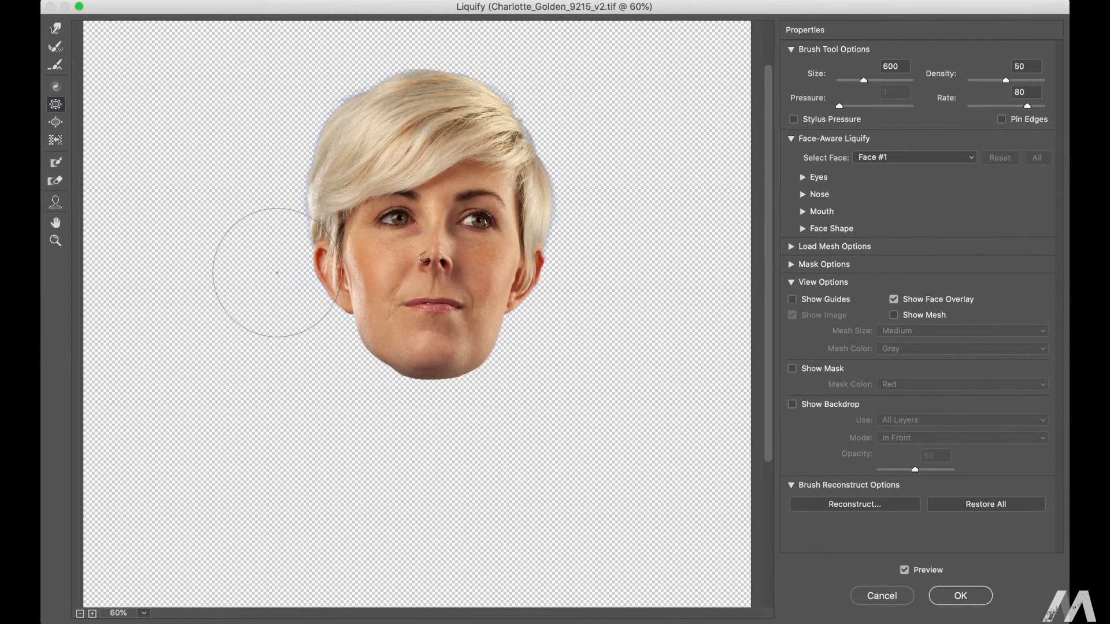
left_click(56, 122)
key("bracketleft")
key("bracketleft")
left_click(316, 275)
left_click(531, 278)
key("bracketleft")
key("bracketleft")
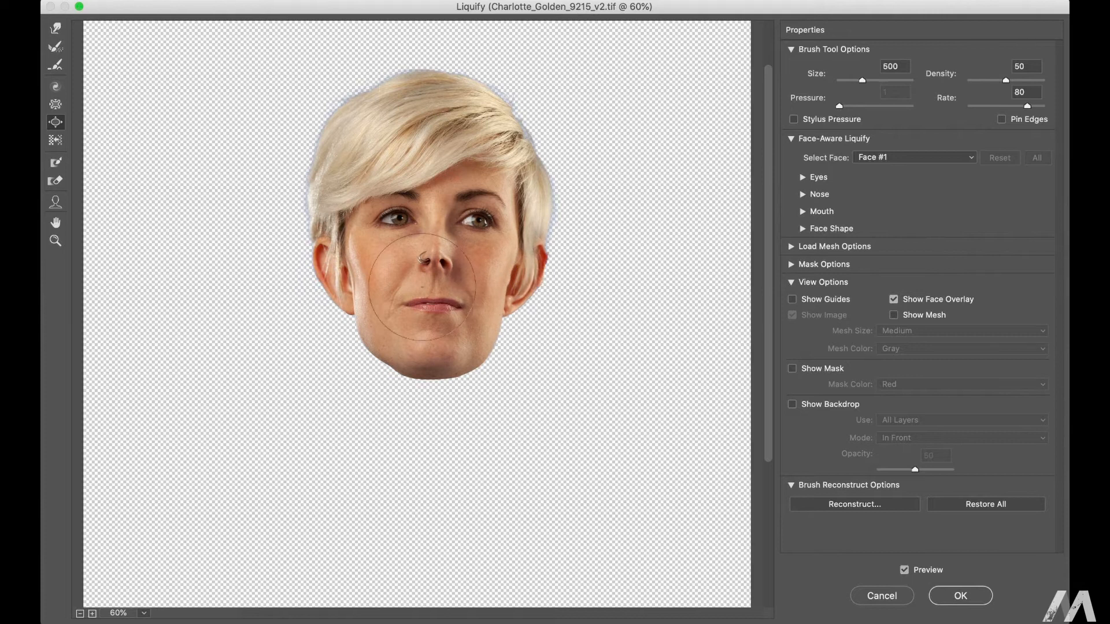
Step: Push the chin upward and the hair sides inward with Push Left at sizes 700 to 900, and apply Liquify
key("o")
key("bracketright")
key("bracketright")
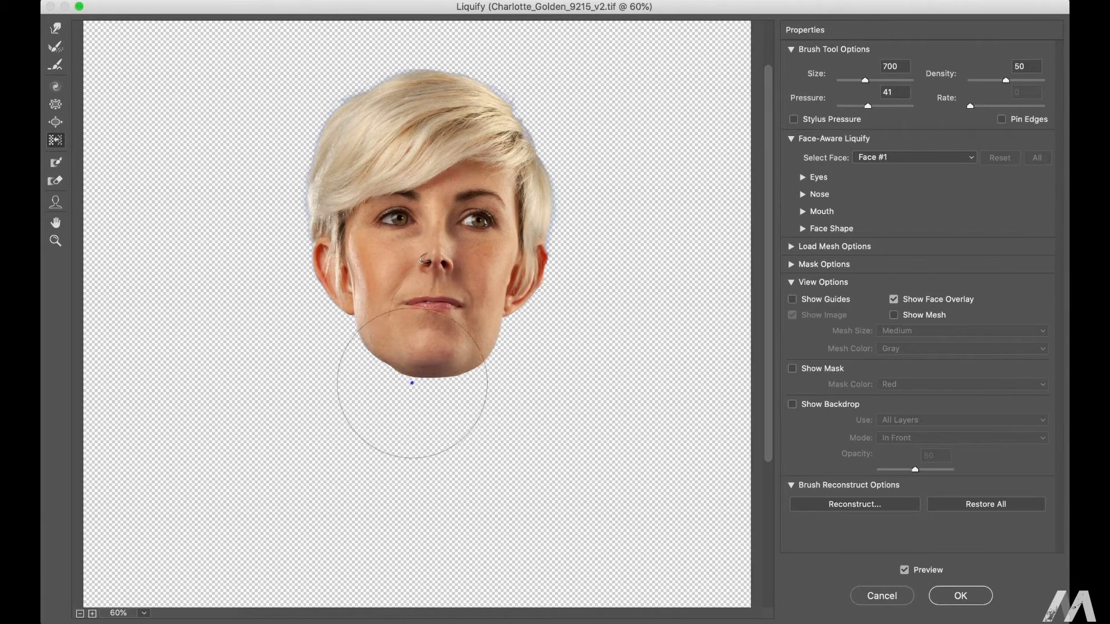
key("bracketright")
key("bracketright")
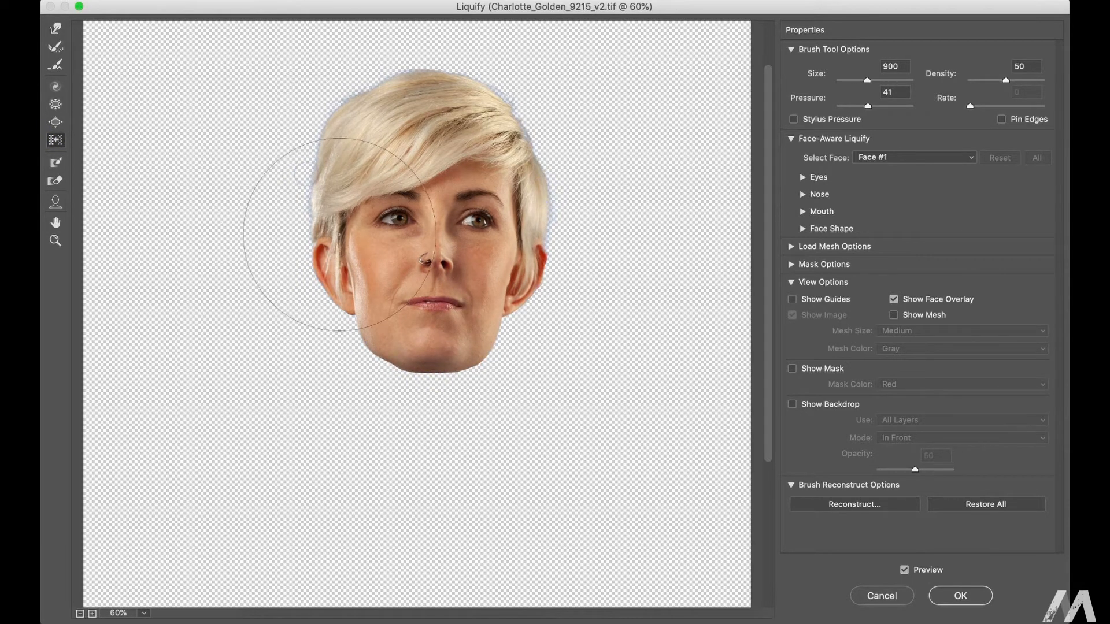
left_click(960, 596)
Step: Nudge the reshaped head down three large steps so the chin overlaps the neck
left_click(55, 69)
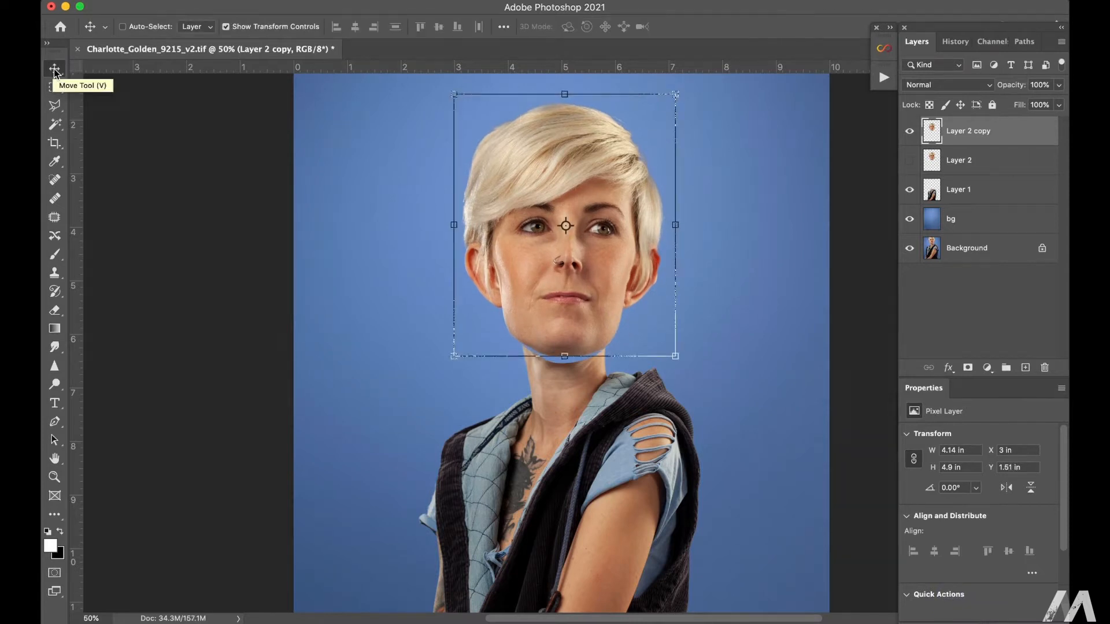
key("shift+Down")
key("shift+Down")
key("shift+Down")
key("shift+Down")
key("shift+Down")
key("shift+Down")
key("shift+Down")
Step: Enlarge the head to about 4.49 by 5.32 in with Free Transform and shift it slightly upward
left_click(55, 87)
key("super+minus")
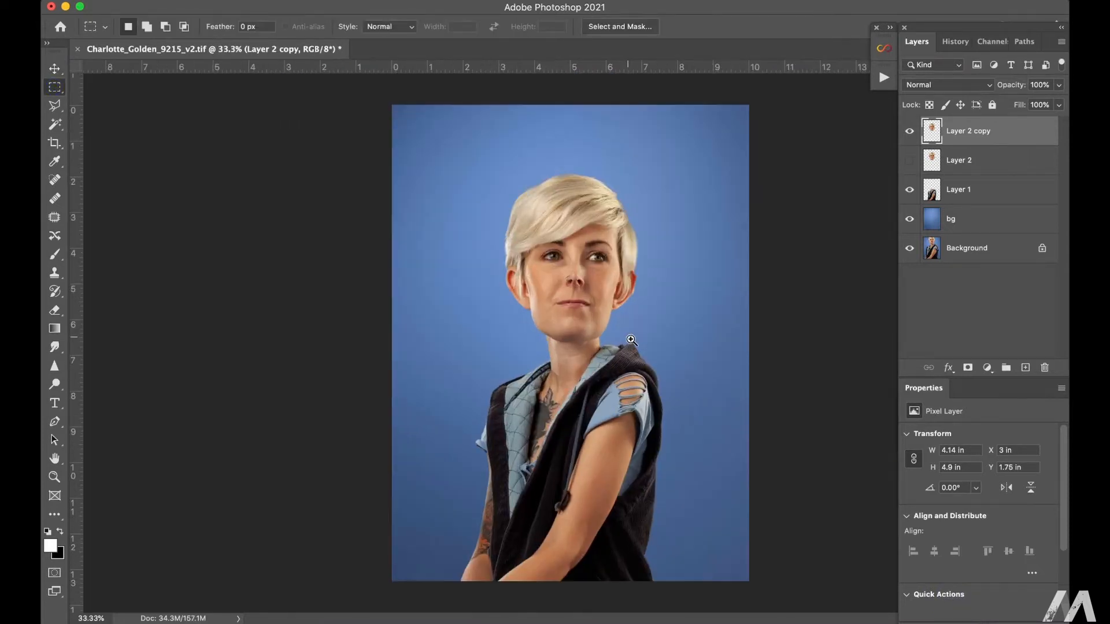
left_click(579, 260, "super")
left_click(579, 260, "super")
key("super+t")
left_click_drag(421, 424, 395, 453)
left_click_drag(592, 345, 605, 317)
double_click(536, 362)
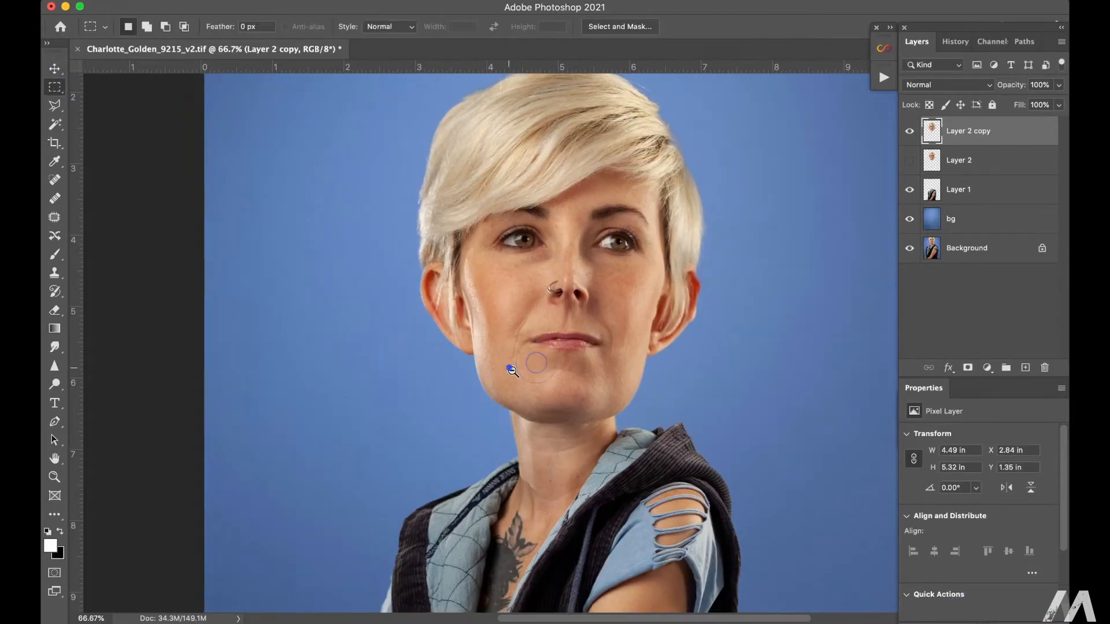
Step: Smudge the nose bridge and the image-right eyebrow at 45% strength, brush size about 60, sampling all layers
left_click(512, 370, "alt+super")
left_click(511, 369, "alt+super")
left_click(648, 274, "super")
left_click(647, 275, "super")
left_click(648, 275, "super")
left_click(55, 273)
left_click(55, 347)
left_click(289, 29)
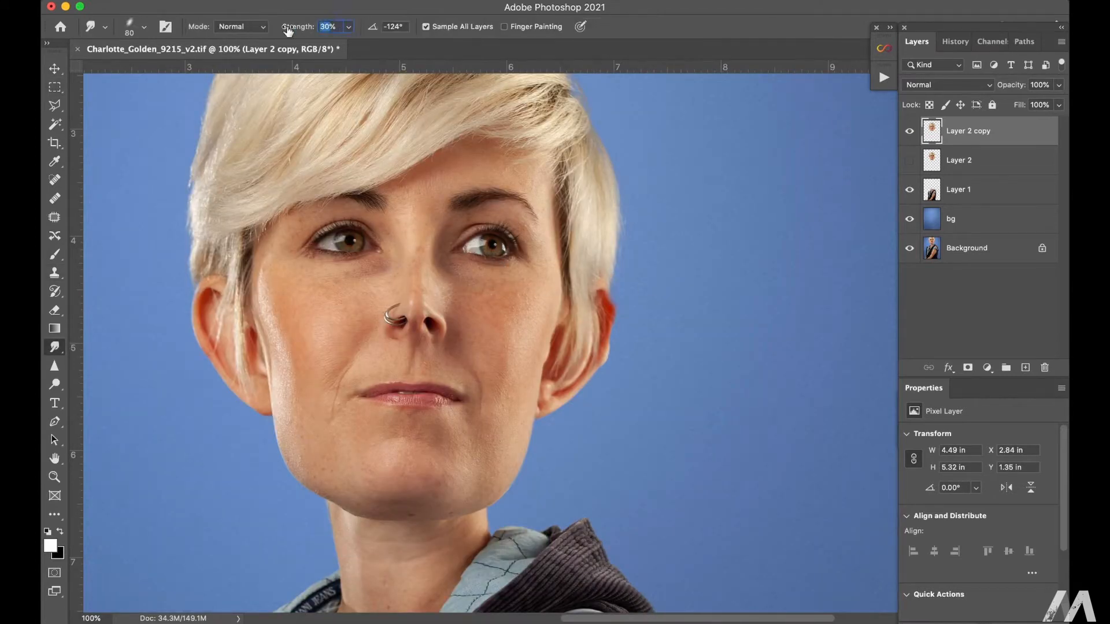
type("70")
key("Return")
left_click(412, 278, "super")
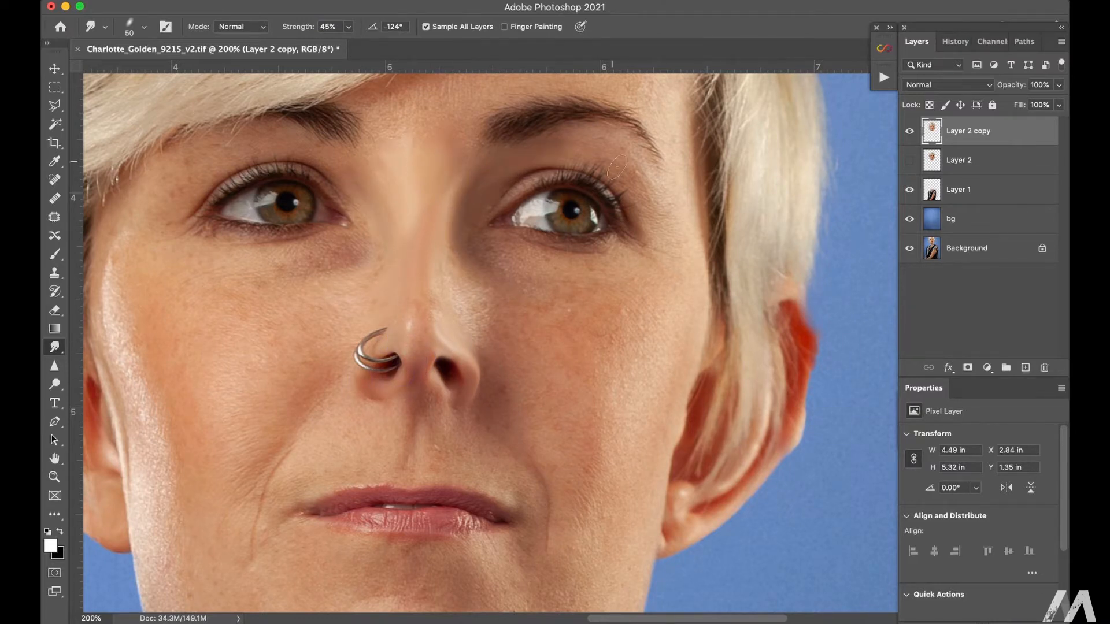
left_click_drag(501, 135, 644, 155)
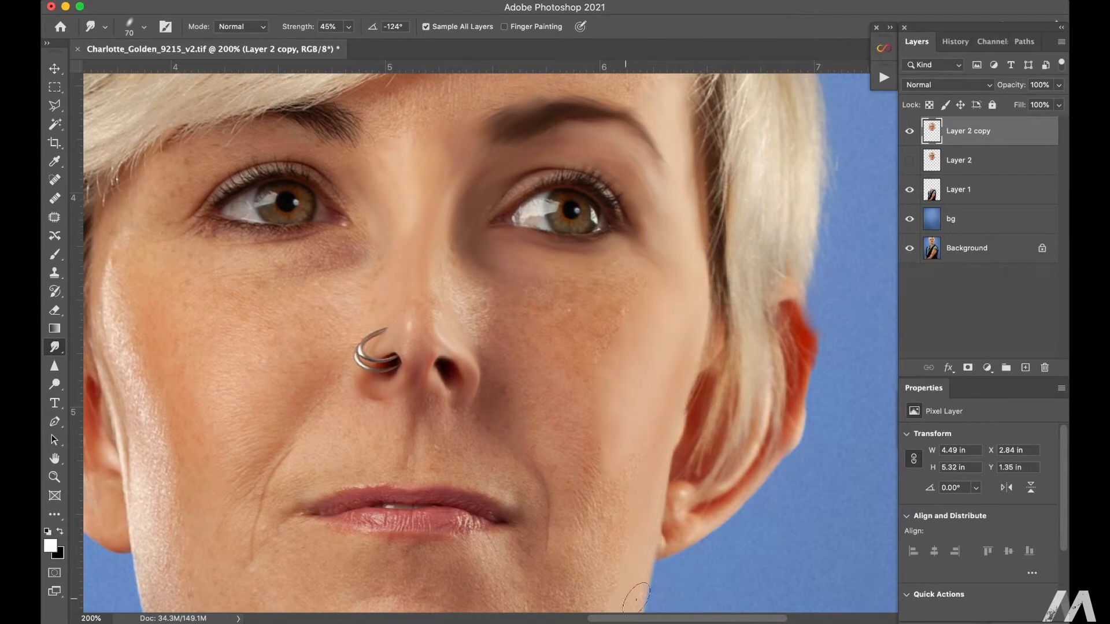
Step: Smudge the cheeks, nose side and under-eye skin smooth with a size 70 brush
left_click_drag(636, 600, 634, 466)
left_click_drag(482, 318, 468, 308)
left_click_drag(367, 257, 312, 263)
left_click_drag(369, 222, 357, 183)
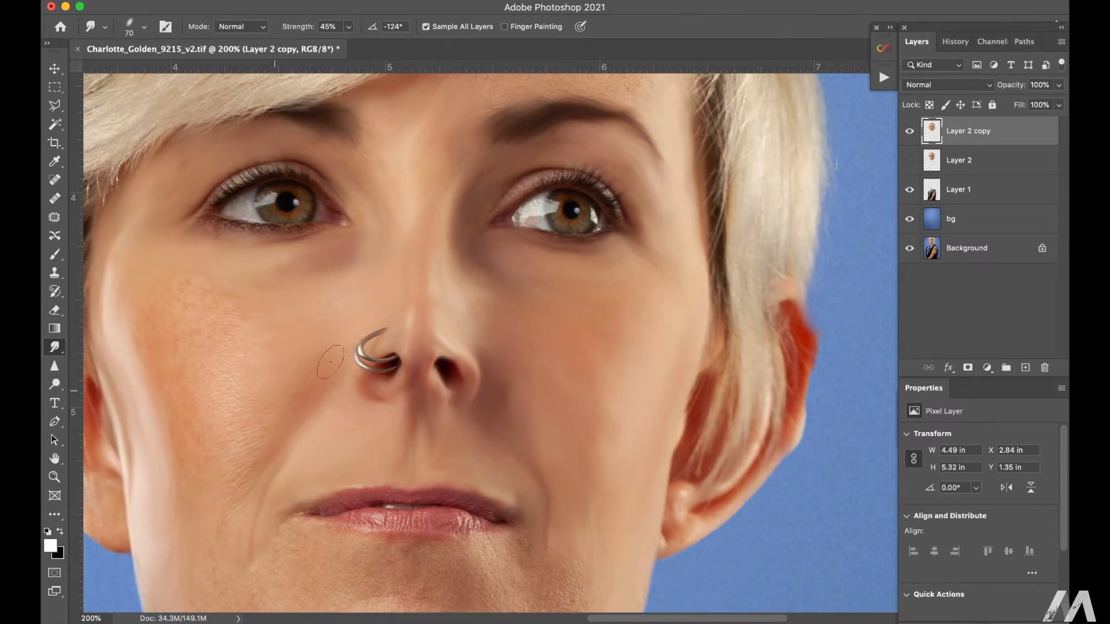
Step: Smudge the forehead smooth up to the hairline, and soften the eyes with a size 30 brush
scroll(538, 401, "up", 5)
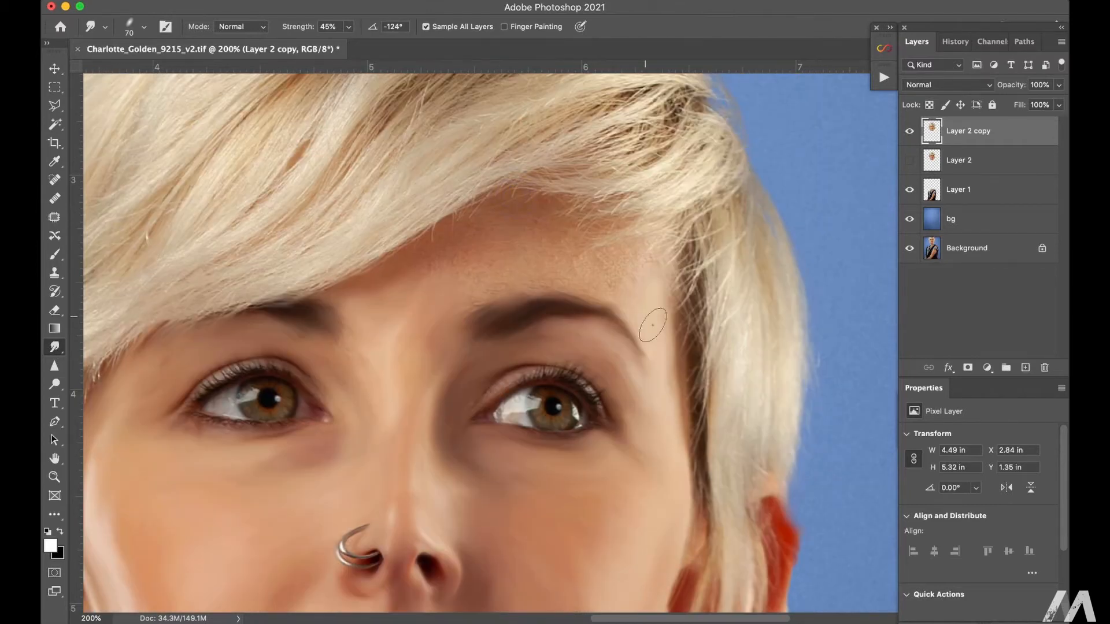
left_click_drag(629, 267, 666, 249)
left_click_drag(581, 226, 622, 199)
left_click_drag(451, 215, 492, 188)
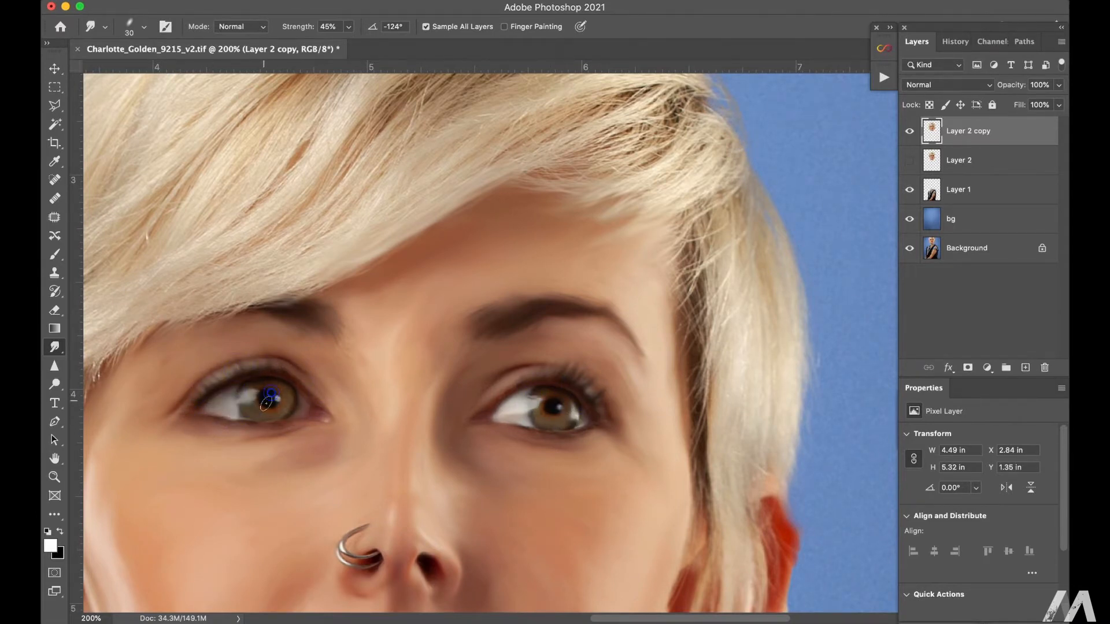
Step: Smudge the image-right ear and the hair strands over it with a brush of about 45 to 50
left_click_drag(560, 382, 623, 153)
key("[")
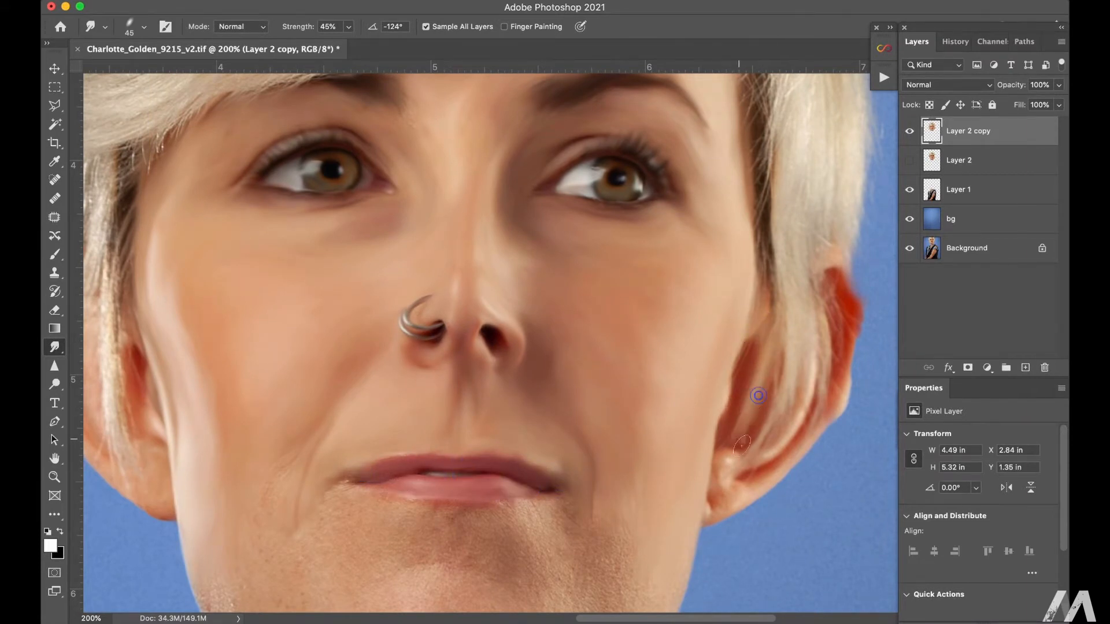
left_click_drag(809, 376, 756, 455)
left_click_drag(845, 370, 751, 480)
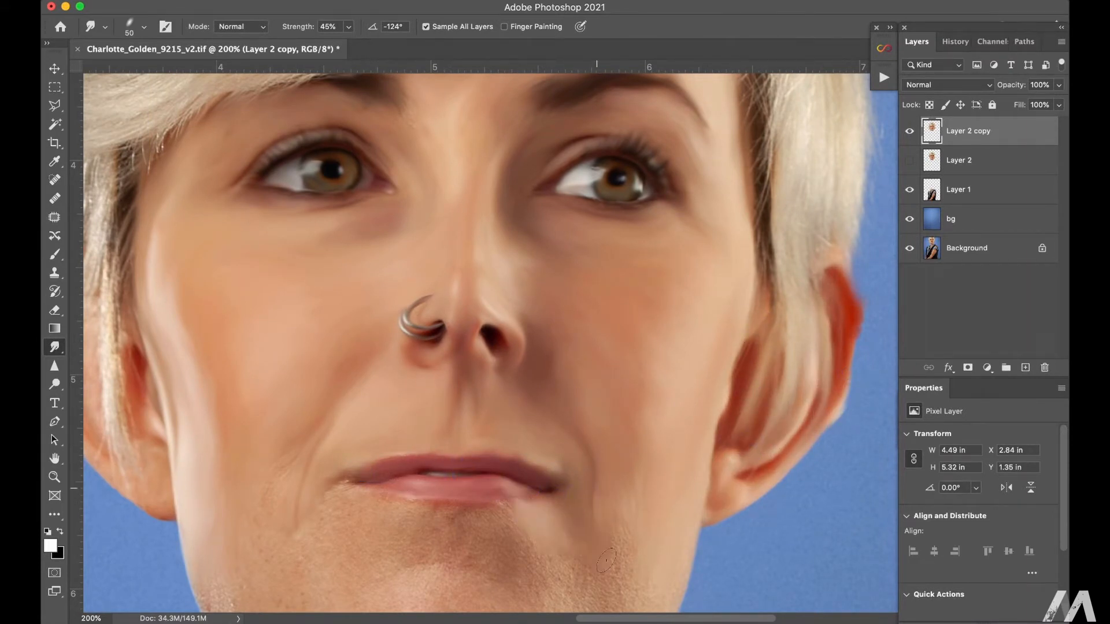
Step: Smudge the image-left ear and its overlapping hair strands with a size 60 brush
mouse_move(112, 252)
left_mouse_down()
mouse_move(129, 451)
mouse_move(300, 368)
left_mouse_up()
key("[")
mouse_move(174, 212)
left_mouse_down()
mouse_move(165, 257)
mouse_move(188, 249)
left_mouse_up()
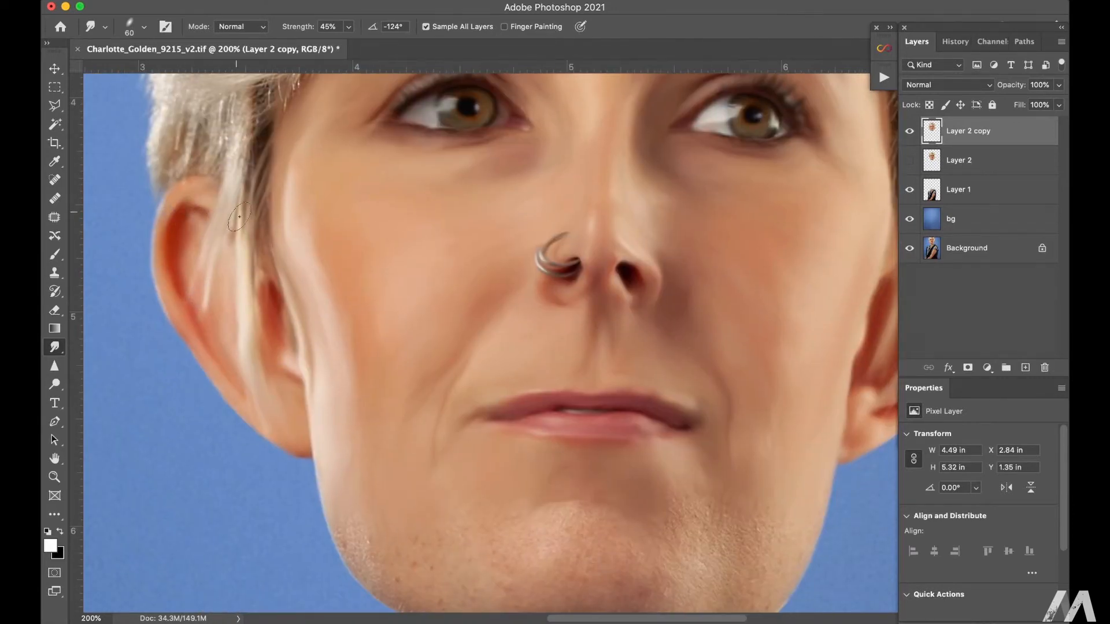
Step: Smudge the lower cheeks, jawline and chin smooth with a brush enlarged to 90
left_click_drag(347, 496, 220, 368)
key("]")
left_click_drag(210, 367, 229, 406)
left_click_drag(587, 376, 578, 445)
key("]")
mouse_move(549, 425)
left_mouse_down()
mouse_move(512, 489)
mouse_move(503, 483)
left_mouse_up()
left_click_drag(497, 474, 427, 471)
left_click_drag(430, 420, 402, 481)
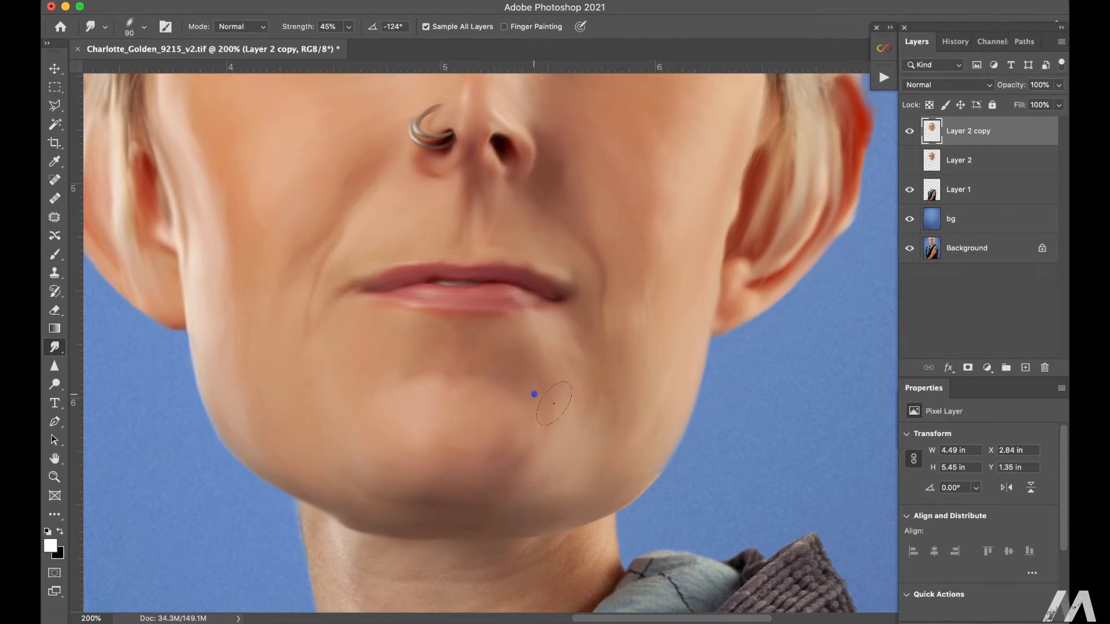
Step: Smudge the neck skin below the chin into smooth painted tones
left_click_drag(497, 509, 509, 259)
left_click_drag(325, 321, 333, 411)
left_click_drag(428, 315, 489, 324)
left_click_drag(619, 278, 596, 347)
mouse_move(480, 451)
left_mouse_down()
mouse_move(391, 362)
mouse_move(394, 433)
left_mouse_up()
key("[")
left_click_drag(342, 456, 344, 444)
Step: Smudge the upper chest skin and the top of the tattoo with a brush of about 45
left_click_drag(364, 515, 411, 332)
key("[")
left_click_drag(418, 382, 411, 335)
left_click_drag(389, 408, 381, 443)
left_click_drag(425, 477, 381, 497)
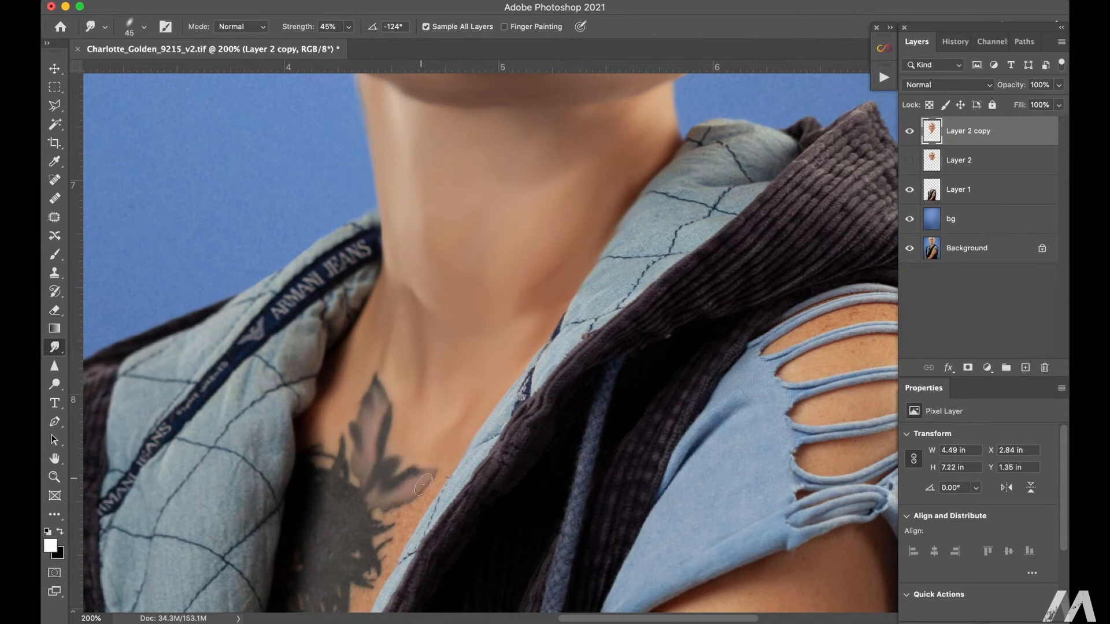
key("]")
left_click_drag(332, 454, 310, 476)
Step: Smudge the lower chest tattoo and the narrow light-blue lining edge beside it
left_click_drag(391, 560, 485, 328)
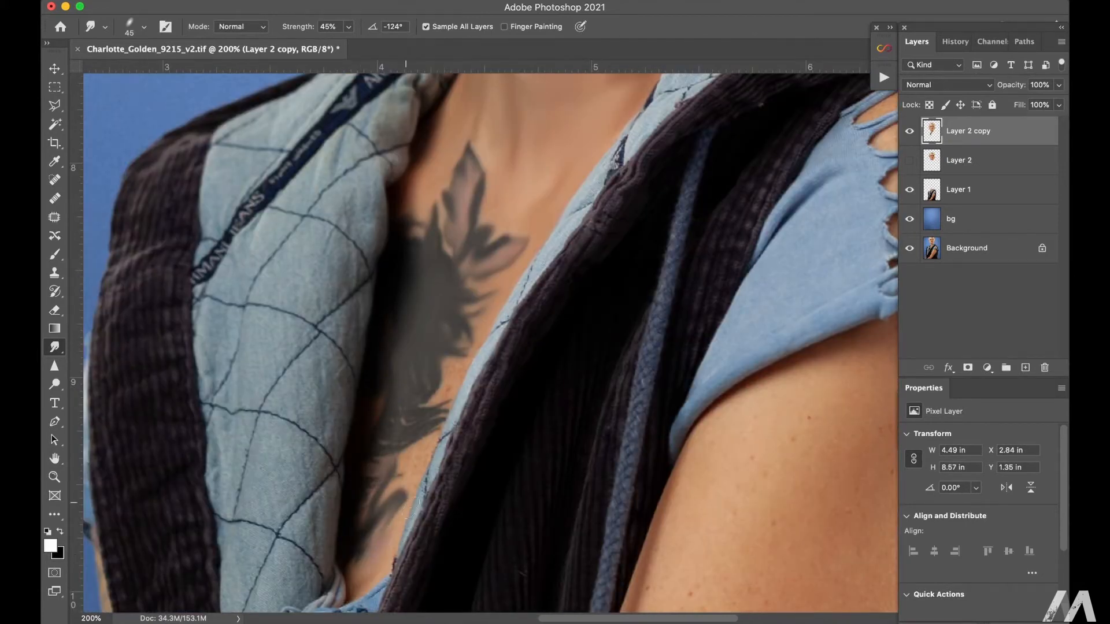
left_click_drag(429, 462, 409, 540)
left_click_drag(445, 439, 478, 372)
left_click_drag(572, 224, 625, 144)
Step: Smudge away the stitching on the light-blue hood lining at the image-right side of the neck
left_click_drag(654, 105, 518, 338)
left_click_drag(644, 162, 677, 132)
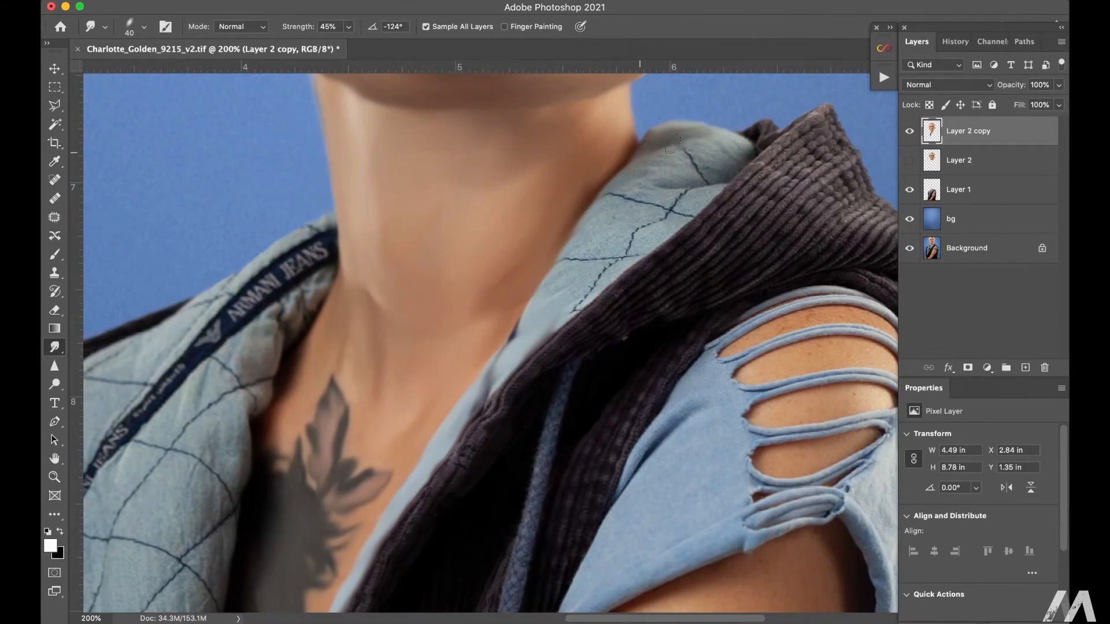
key("[")
left_click_drag(670, 177, 732, 152)
mouse_move(695, 198)
left_mouse_down()
mouse_move(674, 206)
mouse_move(607, 281)
left_mouse_up()
left_click_drag(622, 234, 569, 315)
Step: Smudge the lettering out of the navy label strip and soften the vest lining along the shoulder
left_click_drag(338, 246, 214, 332)
left_click_drag(214, 327, 92, 480)
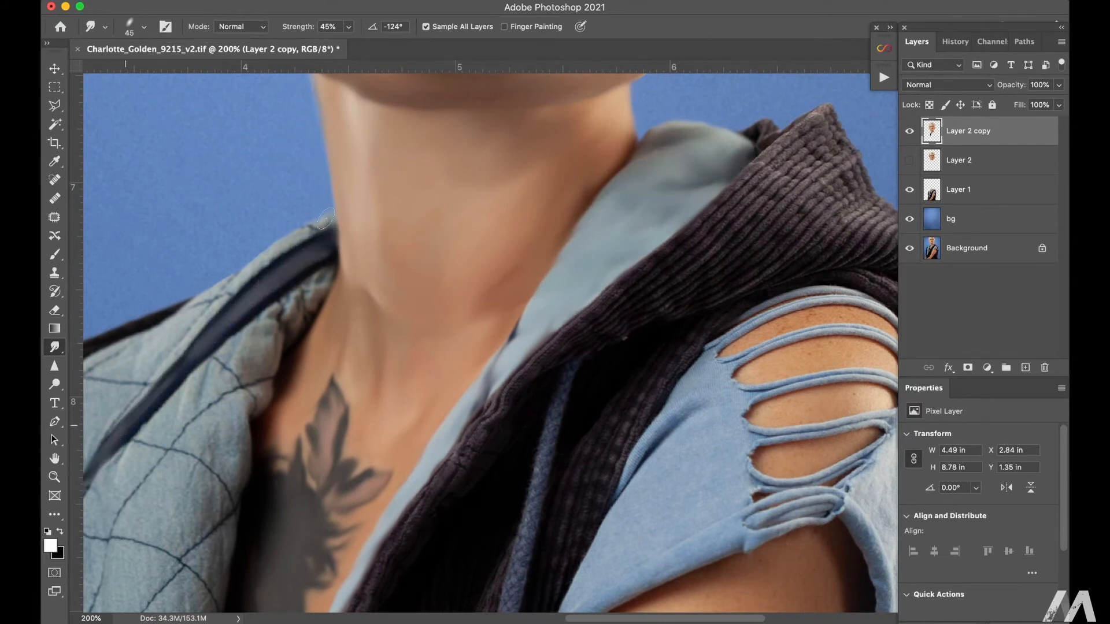
left_click_drag(331, 225, 190, 321)
Step: Smudge the upper part of the image-left quilted lining until its stitching blends into smooth blue
left_click_drag(249, 347, 606, 242)
left_click_drag(538, 246, 421, 399)
key("]")
mouse_move(680, 174)
left_mouse_down()
mouse_move(589, 240)
mouse_move(621, 292)
left_mouse_up()
mouse_move(576, 298)
left_mouse_down()
mouse_move(526, 347)
mouse_move(483, 353)
left_mouse_up()
mouse_move(521, 347)
left_mouse_down()
mouse_move(584, 399)
mouse_move(538, 457)
left_mouse_up()
left_click_drag(555, 478, 480, 436)
left_click_drag(512, 366, 472, 422)
left_click_drag(431, 407, 433, 532)
left_click_drag(521, 482, 439, 558)
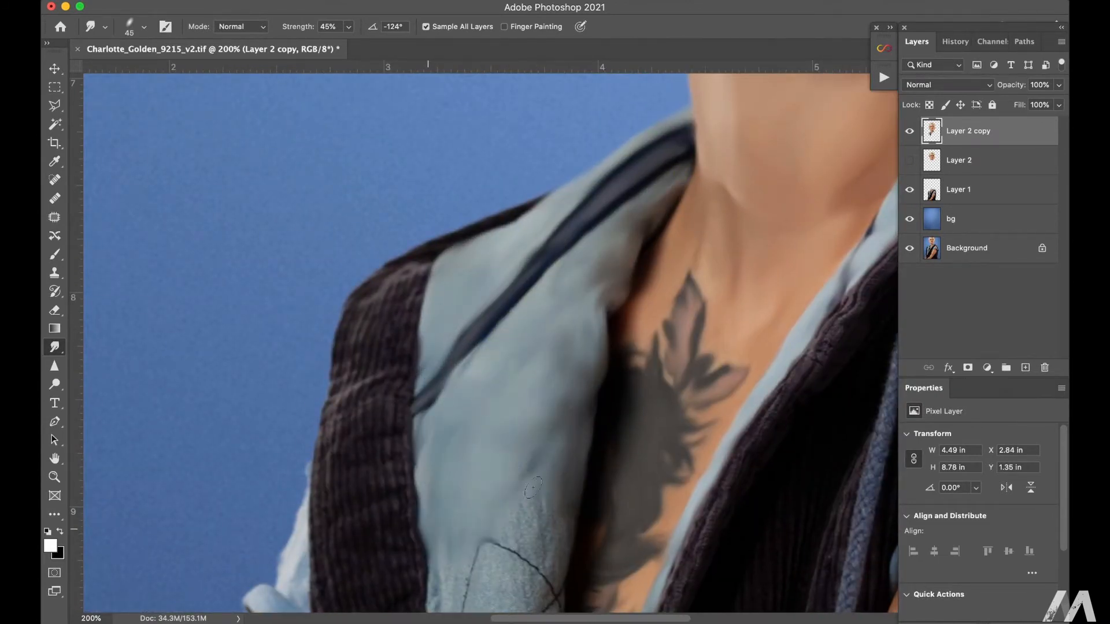
Step: Smudge the middle of the image-left lining down to the knotted shirt with a size 50 brush
left_click_drag(491, 532, 505, 311)
key("]")
left_click_drag(446, 352, 453, 422)
left_click_drag(538, 324, 463, 425)
mouse_move(570, 347)
left_mouse_down()
mouse_move(553, 408)
mouse_move(511, 442)
mouse_move(477, 527)
left_mouse_up()
left_click_drag(531, 547, 500, 596)
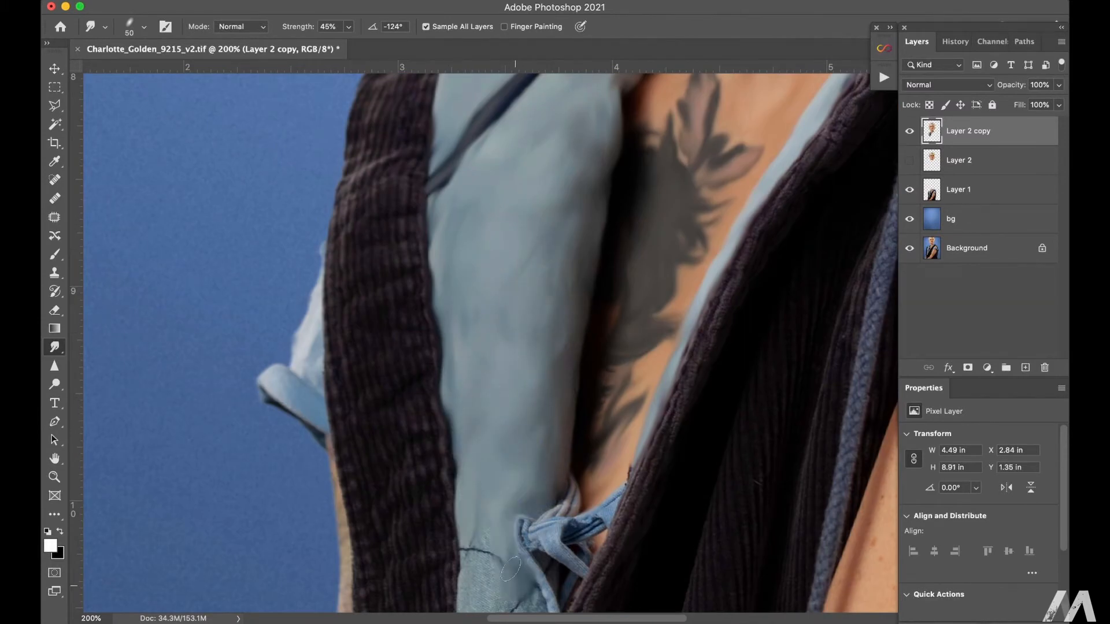
left_click_drag(499, 529, 464, 576)
Step: Smudge the narrow lower end of the image-left lining below the shirt knot
left_click_drag(470, 566, 478, 258)
left_click_drag(541, 271, 503, 335)
left_click_drag(523, 338, 483, 388)
left_click_drag(481, 347, 470, 410)
left_click_drag(486, 483, 475, 508)
left_click_drag(520, 401, 509, 434)
Step: Smudge the folds of the blue shirt knot at the chest with a size 40 brush
key("[")
key("[")
left_click_drag(530, 213, 539, 243)
left_click_drag(538, 246, 564, 309)
left_click_drag(544, 223, 590, 258)
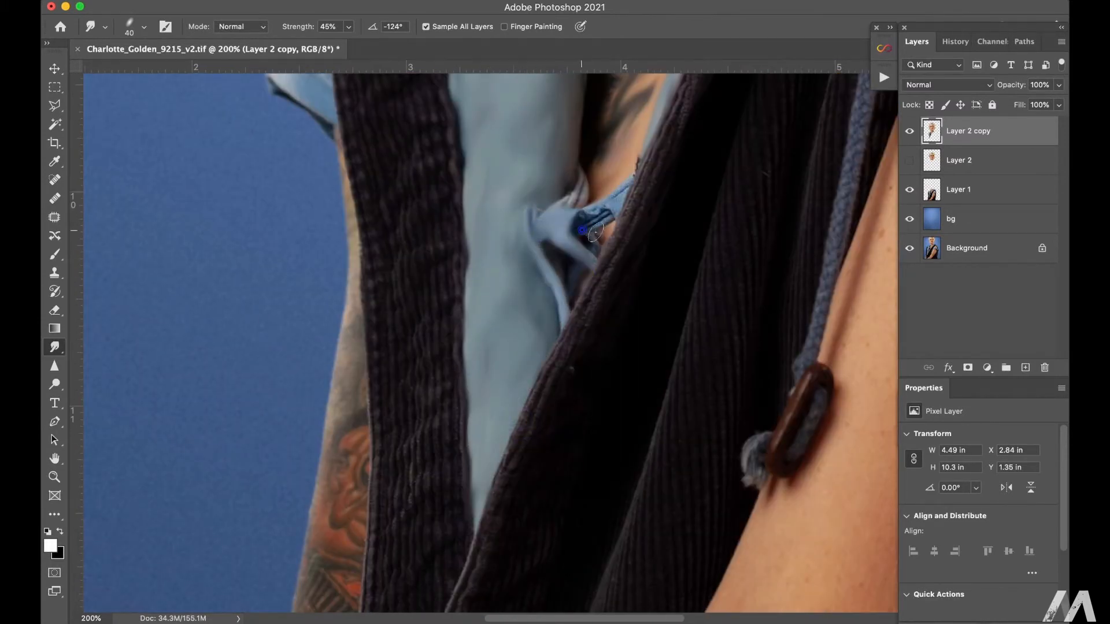
left_click_drag(627, 188, 575, 223)
left_click_drag(583, 179, 558, 210)
Step: Smudge the tattooed image-left arm down to the wrist, blending the tattoo and skin texture
left_click_drag(358, 411, 337, 439)
left_click_drag(368, 425, 364, 477)
left_click_drag(364, 522, 352, 544)
left_click_drag(353, 544, 404, 275)
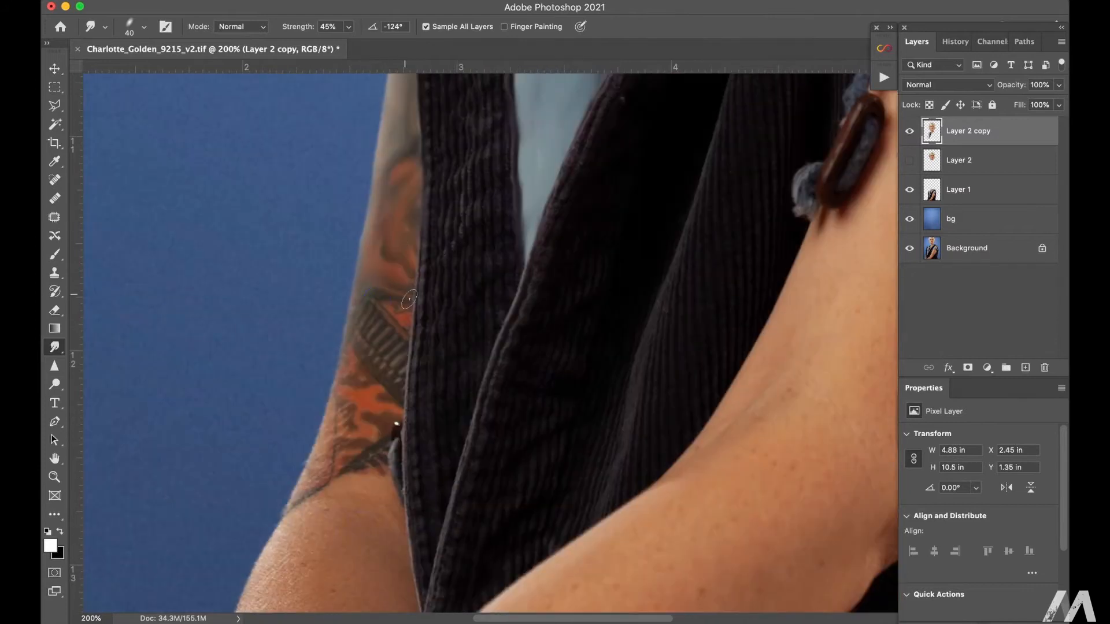
left_click_drag(379, 346, 399, 393)
mouse_move(362, 379)
left_mouse_down()
mouse_move(345, 399)
mouse_move(348, 434)
left_mouse_up()
left_click_drag(347, 425, 309, 486)
left_click_drag(381, 449, 398, 471)
mouse_move(359, 399)
left_mouse_down()
mouse_move(289, 517)
mouse_move(277, 578)
left_mouse_up()
Step: Smudge the crossing forearm's skin and its edge against the dark vest with an enlarged brush
left_click_drag(389, 507, 436, 243)
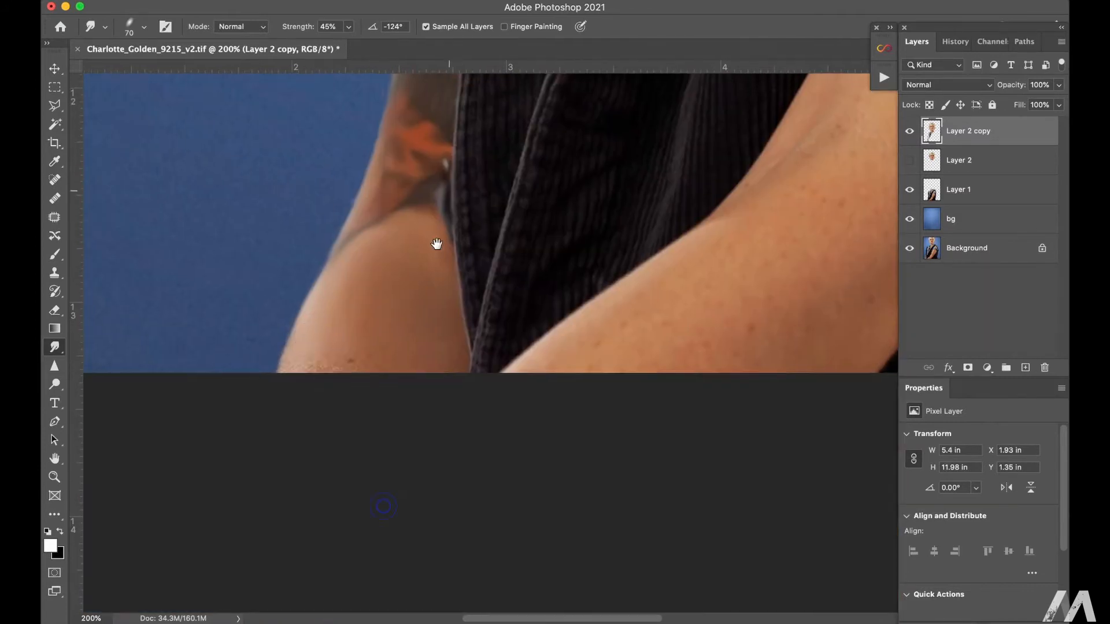
left_click_drag(768, 173, 603, 312)
left_click_drag(820, 196, 578, 286)
key("]")
key("]")
key("]")
key("]")
key("]")
key("]")
left_click_drag(752, 260, 729, 326)
left_click_drag(691, 369, 673, 401)
Step: Smudge the vest's drawstring, toggle and frayed cord end with a smaller brush
left_click_drag(659, 237, 508, 500)
key("[")
key("[")
left_click_drag(498, 292, 471, 335)
left_click_drag(463, 261, 470, 303)
left_click_drag(547, 174, 555, 96)
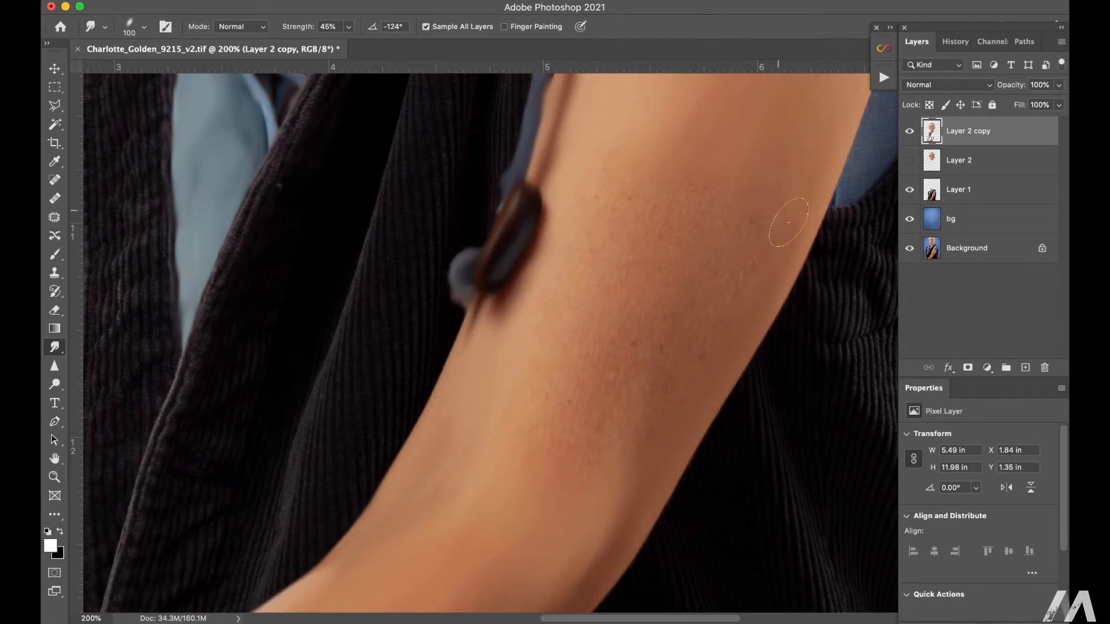
Step: Smudge the image-right upper arm smooth up to the sleeve with a brush of about 70 to 100
key("]")
key("]")
key("]")
left_click_drag(694, 217, 554, 490)
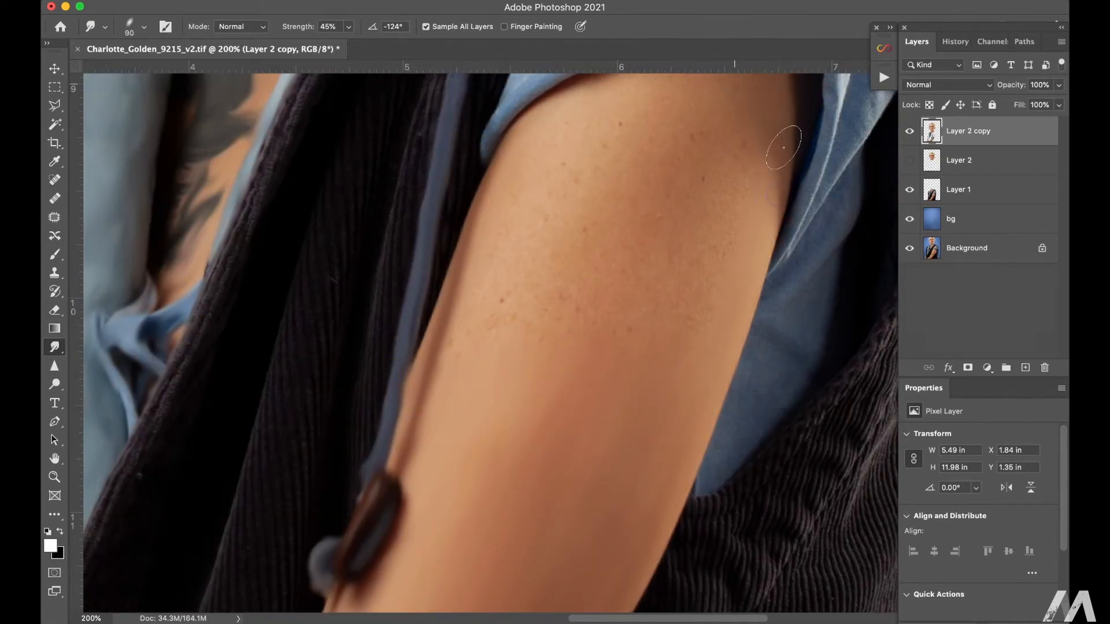
key("[")
key("[")
key("[")
key("[")
key("[")
key("[")
key("[")
left_click_drag(615, 223, 528, 419)
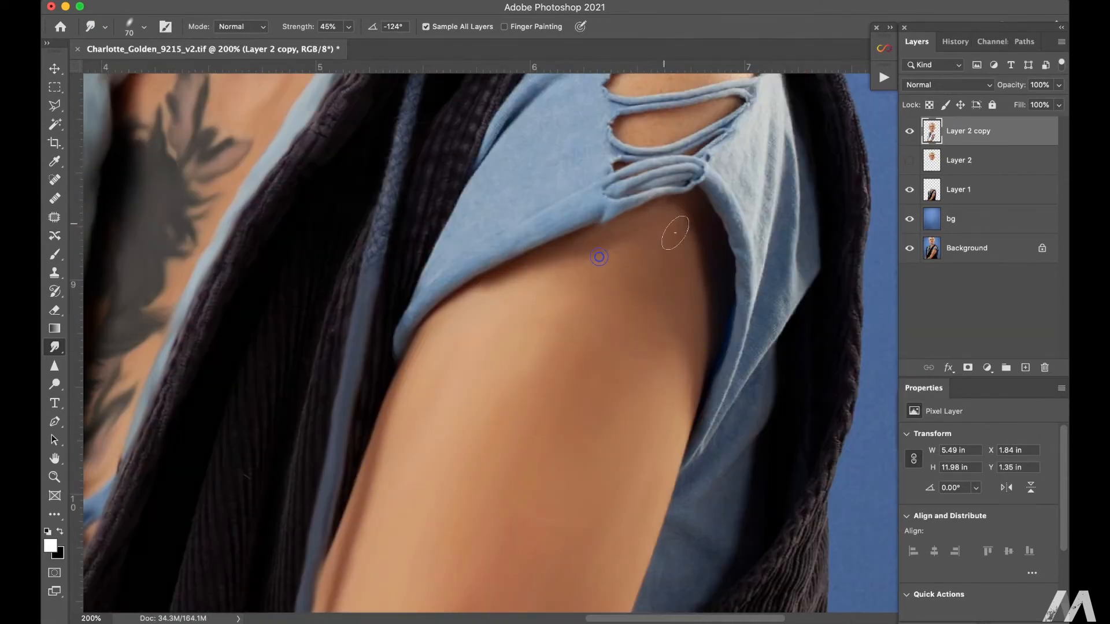
Step: Smudge the folds, hem and flat fabric of the blue image-right sleeve smooth, varying the brush size around 50
key("bracketright")
left_click_drag(794, 115, 789, 205)
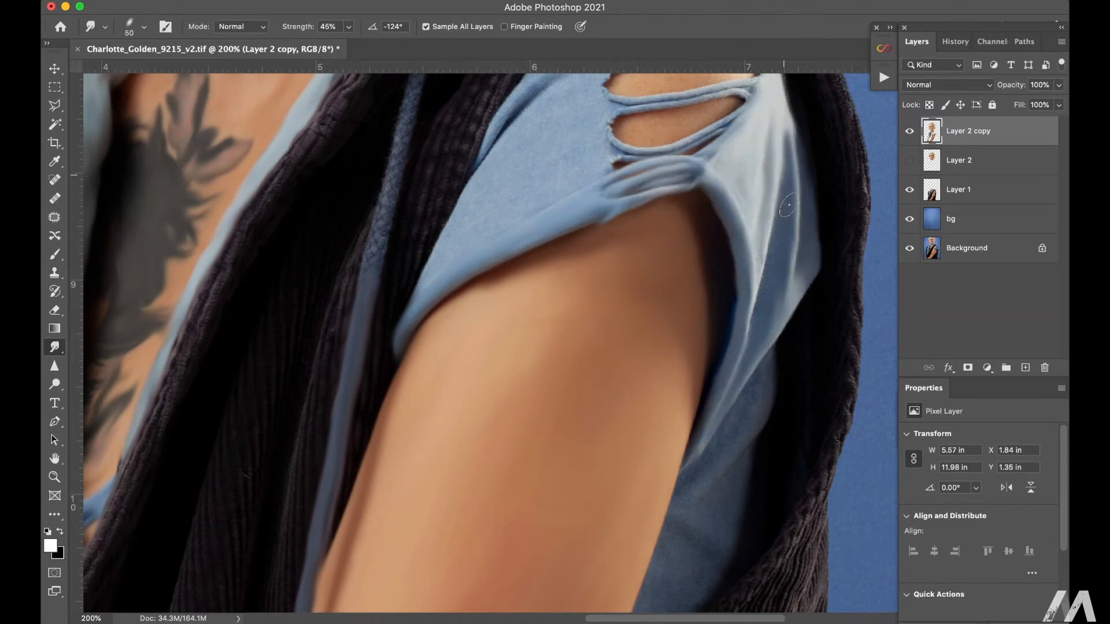
left_click_drag(723, 316, 671, 160)
key("bracketright")
key("bracketright")
key("bracketright")
key("bracketright")
key("bracketright")
left_click_drag(606, 204, 638, 437)
key("bracketleft")
key("bracketleft")
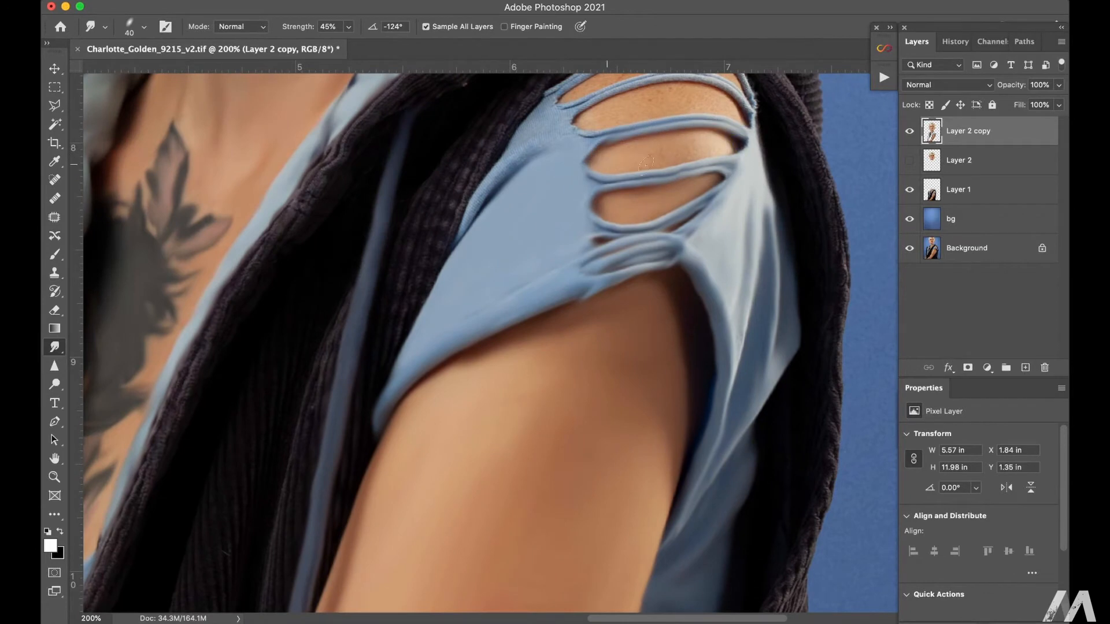
Step: Smudge the torn strips of the image-right sleeve and the shoulder skin between them with a brush of about 40
left_click_drag(582, 125, 579, 274)
left_click_drag(726, 239, 752, 279)
left_click_drag(668, 199, 751, 262)
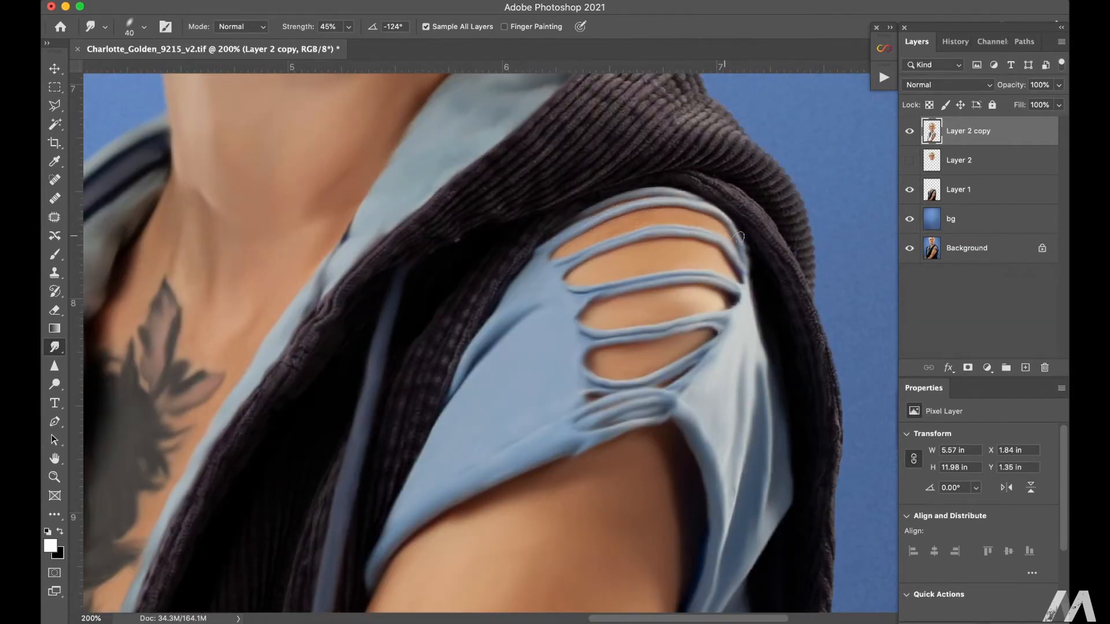
Step: Smudge the image-left blue hood lining and the ribbed dark shoulder panel beside it with a brush of about 60
left_click_drag(260, 341, 777, 248)
key("bracketright")
key("bracketright")
key("bracketright")
left_click_drag(390, 184, 354, 226)
left_click_drag(342, 257, 325, 361)
left_click_drag(326, 417, 330, 578)
left_click_drag(415, 563, 403, 404)
left_click_drag(396, 208, 363, 295)
left_click_drag(403, 282, 408, 345)
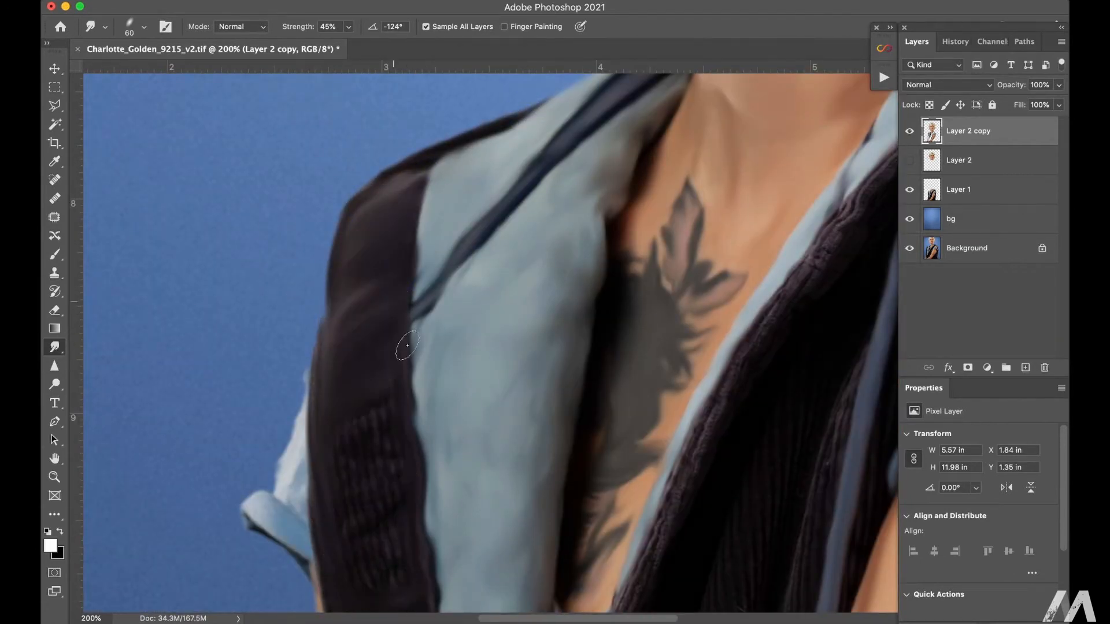
Step: Smudge the image-left sleeve cuff and the ribbed vest panel below the shoulder, enlarging the brush for the panel
left_click_drag(249, 508, 255, 523)
left_click_drag(298, 416, 280, 477)
key("bracketright")
key("bracketright")
key("bracketright")
left_click_drag(340, 523, 399, 475)
left_click_drag(435, 450, 469, 148)
mouse_move(391, 451)
left_mouse_down()
mouse_move(451, 571)
mouse_move(453, 522)
left_mouse_up()
left_click_drag(428, 383, 436, 177)
mouse_move(479, 320)
left_mouse_down()
mouse_move(483, 438)
mouse_move(447, 395)
mouse_move(440, 333)
left_mouse_up()
Step: Smudge the ribbed dark vest front between the two arms smooth with a brush of about 90
scroll(414, 349, "down", 5)
key("alt+bracketleft")
key("alt+bracketleft")
key("bracketleft")
key("bracketleft")
key("alt+bracketright")
key("alt+bracketright")
key("bracketright")
key("bracketright")
key("bracketright")
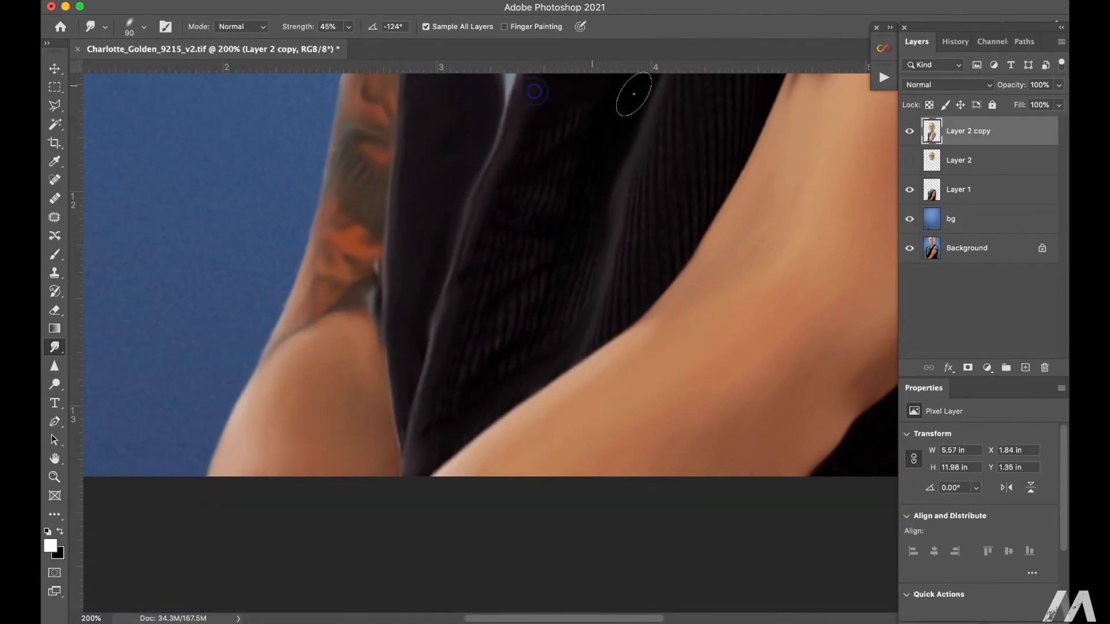
scroll(582, 89, "up", 10)
scroll(582, 89, "right", 4)
mouse_move(604, 110)
left_mouse_down()
mouse_move(657, 243)
mouse_move(621, 491)
left_mouse_up()
scroll(636, 337, "down", 3)
scroll(567, 288, "up", 10)
scroll(568, 288, "right", 4)
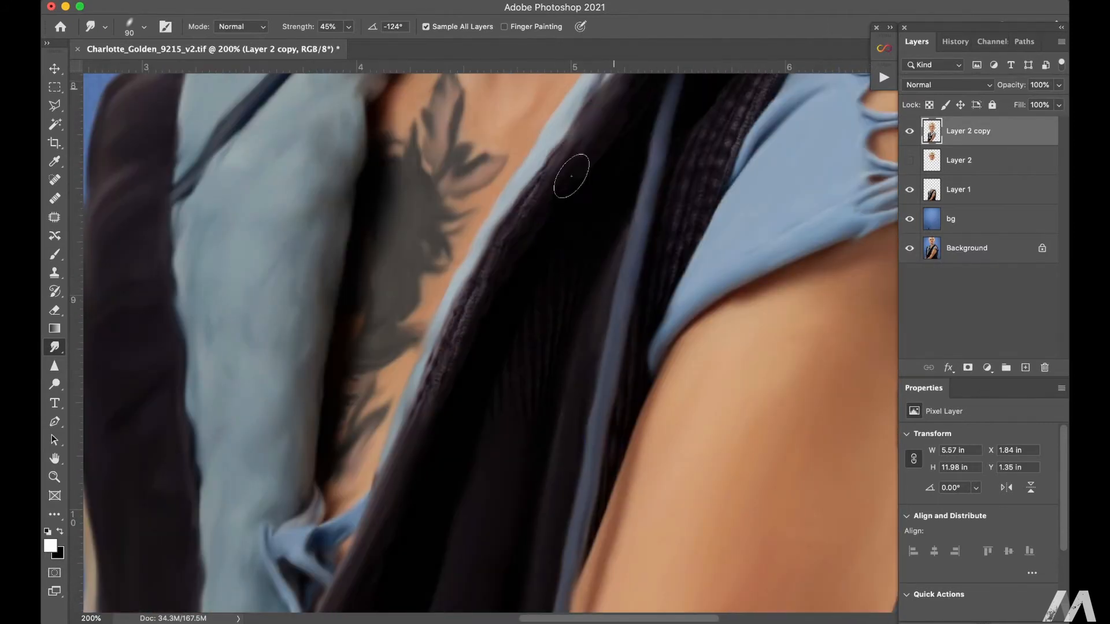
Step: Smudge the vest's ribbed front edge beside the blue lining up to the hood with a brush of 70
key("bracketleft")
key("bracketleft")
key("bracketleft")
key("bracketleft")
scroll(674, 241, "up", 6)
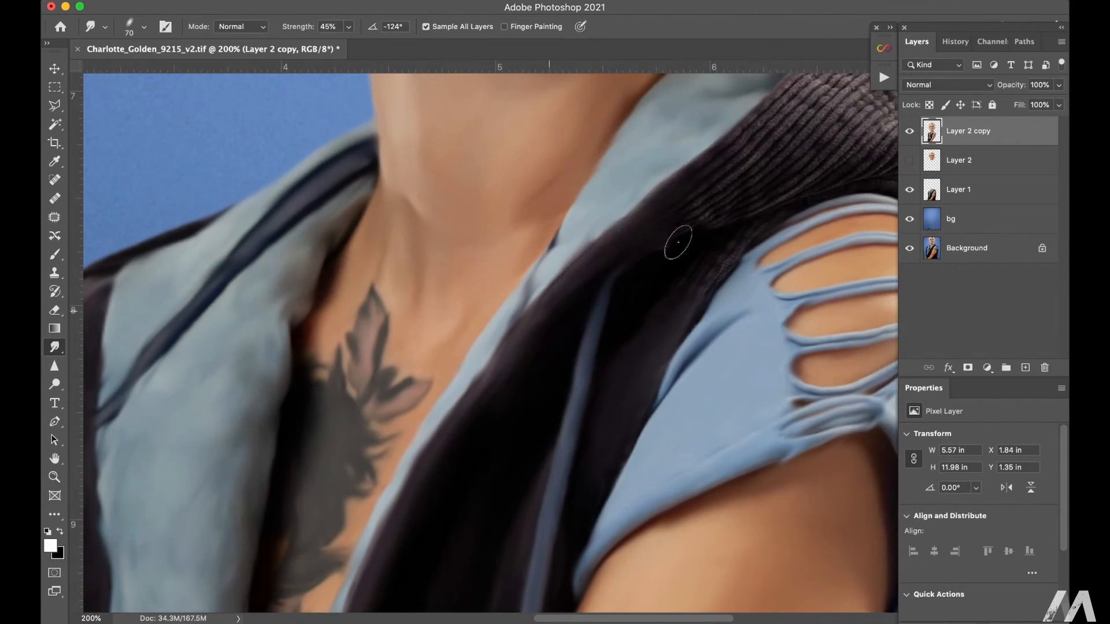
Step: Smudge the ribbed hood and the vest's shoulder band on the image-right side with an enlarged brush
scroll(723, 162, "right", 5)
scroll(723, 162, "up", 3)
key("bracketright")
key("bracketright")
key("bracketright")
mouse_move(531, 126)
left_mouse_down()
mouse_move(630, 191)
mouse_move(706, 279)
mouse_move(537, 208)
mouse_move(683, 311)
mouse_move(742, 433)
mouse_move(767, 523)
left_mouse_up()
key("bracketright")
mouse_move(697, 515)
left_mouse_down()
mouse_move(624, 214)
mouse_move(573, 190)
left_mouse_up()
Step: Smudge the ribbed image-right side of the vest down to its lower edge with a brush of about 100
key("bracketright")
mouse_move(601, 457)
left_mouse_down()
mouse_move(533, 567)
mouse_move(584, 243)
mouse_move(582, 404)
mouse_move(463, 401)
mouse_move(473, 488)
mouse_move(517, 595)
left_mouse_up()
key("bracketright")
left_click_drag(489, 538, 573, 223)
left_click_drag(396, 295, 526, 597)
key("bracketright")
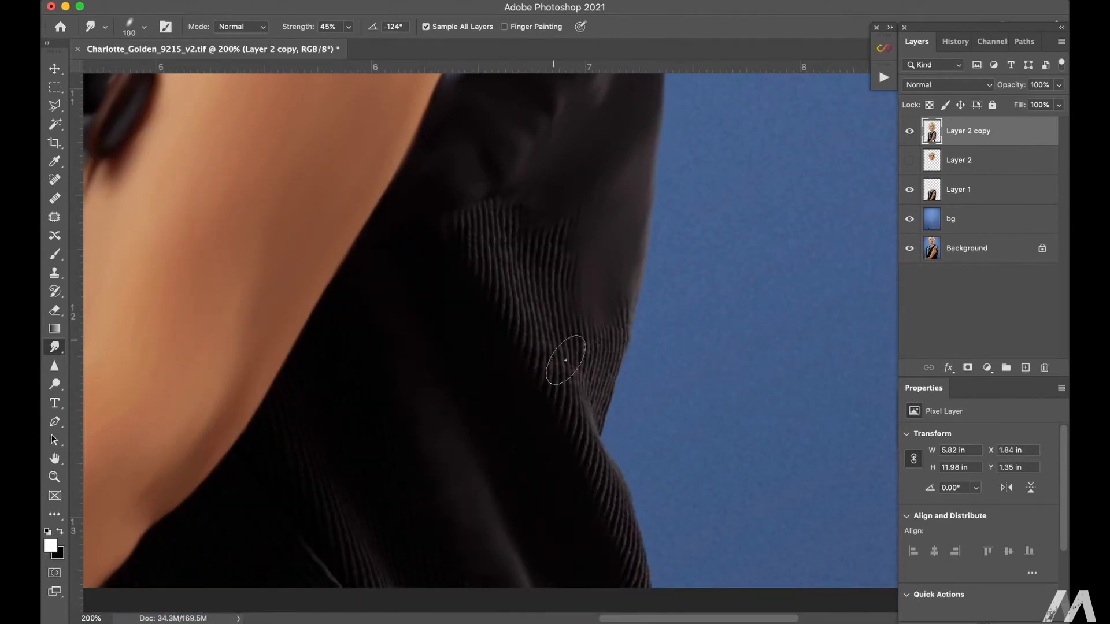
left_click_drag(567, 359, 631, 573)
mouse_move(544, 237)
left_mouse_down()
mouse_move(604, 347)
mouse_move(611, 399)
left_mouse_up()
left_click_drag(318, 425, 427, 185)
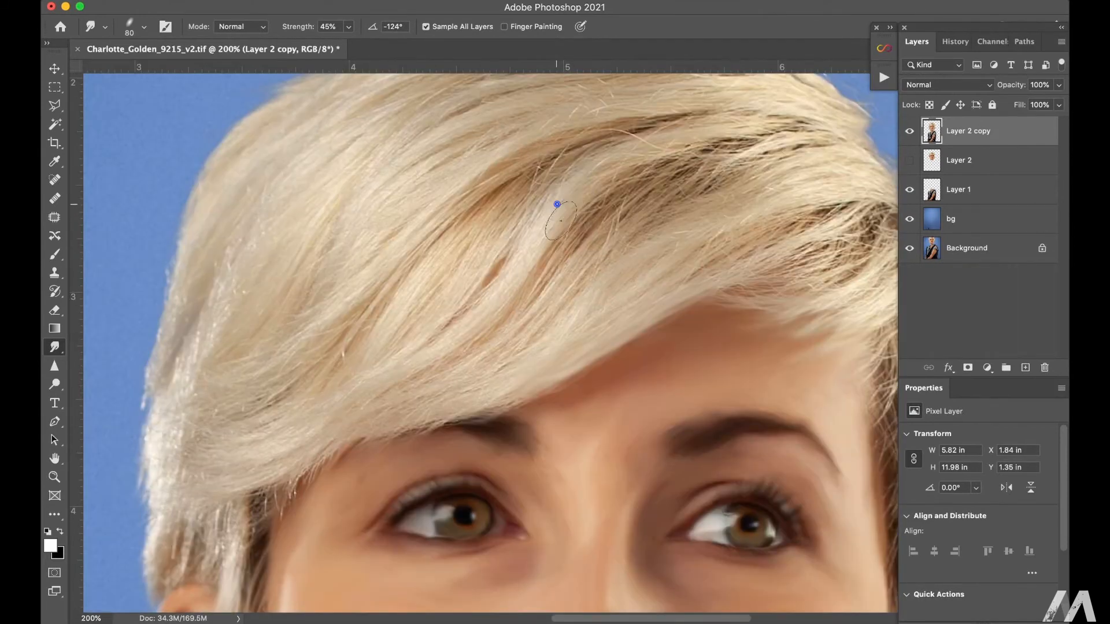
Step: Smudge the blonde fringe and the image-right side hair along the strands with a brush of about 60 to 80
mouse_move(555, 208)
left_mouse_down()
mouse_move(636, 173)
mouse_move(723, 219)
mouse_move(589, 292)
left_mouse_up()
left_click_drag(705, 297, 665, 350)
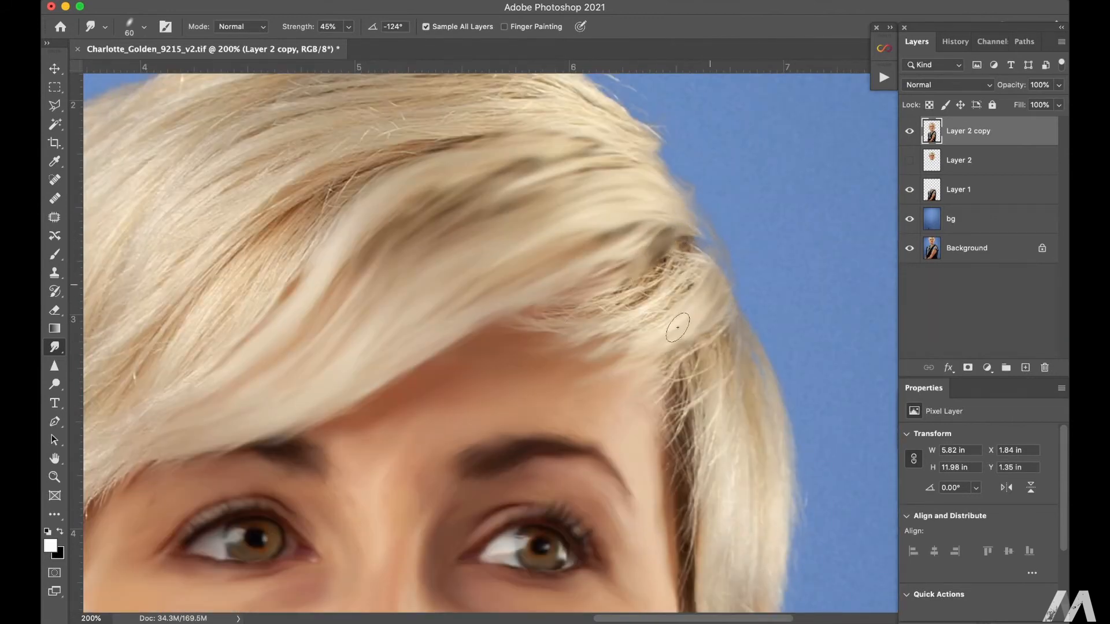
left_click_drag(694, 260, 563, 330)
mouse_move(711, 335)
left_mouse_down()
mouse_move(670, 436)
mouse_move(688, 558)
left_mouse_up()
left_click_drag(711, 364, 728, 475)
mouse_move(689, 573)
left_mouse_down()
mouse_move(609, 276)
mouse_move(613, 369)
left_mouse_up()
left_click_drag(538, 150, 815, 538)
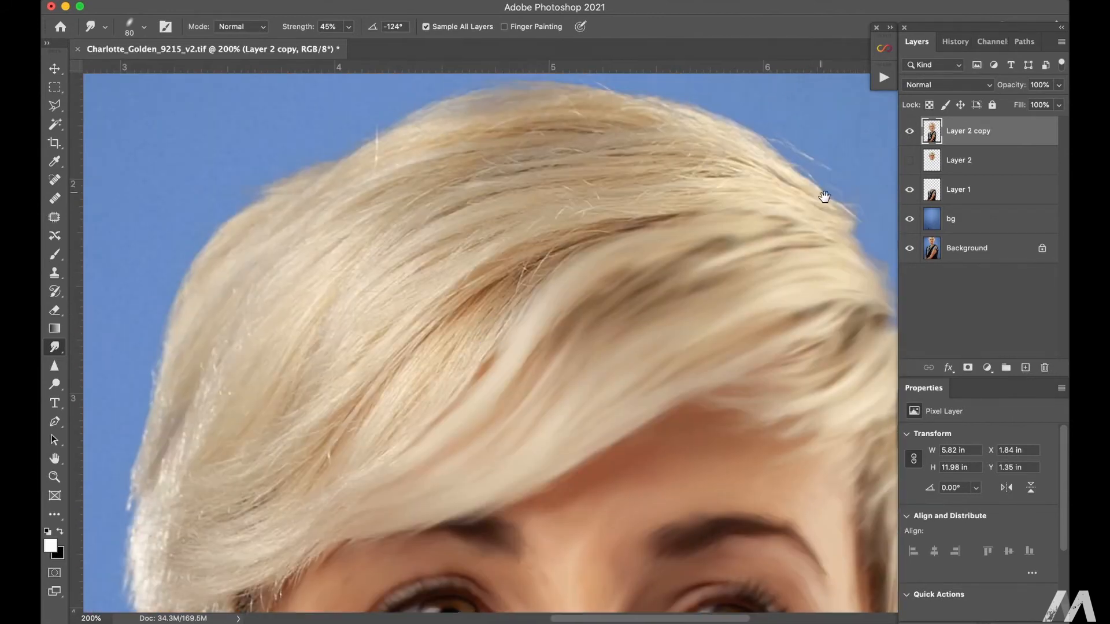
Step: Smudge the crown and image-left hair along the strand direction with a brush of about 80
left_click_drag(823, 196, 742, 248)
left_click_drag(365, 370, 174, 555)
left_click_drag(294, 520, 558, 306)
left_click_drag(351, 436, 555, 224)
left_click_drag(416, 324, 312, 422)
mouse_move(356, 448)
left_mouse_down()
mouse_move(303, 459)
mouse_move(280, 532)
left_mouse_up()
left_click_drag(266, 356, 333, 278)
mouse_move(416, 174)
left_mouse_down()
mouse_move(479, 218)
mouse_move(404, 427)
left_mouse_up()
left_click_drag(380, 228, 362, 289)
left_click_drag(466, 304, 385, 413)
left_click_drag(527, 266, 414, 355)
Step: Enlarge both eyes slightly in Liquify using the Bloat tool with a brush size of about 400
left_click(564, 163, "alt+super")
left_click(603, 244, "super")
left_click(405, 2)
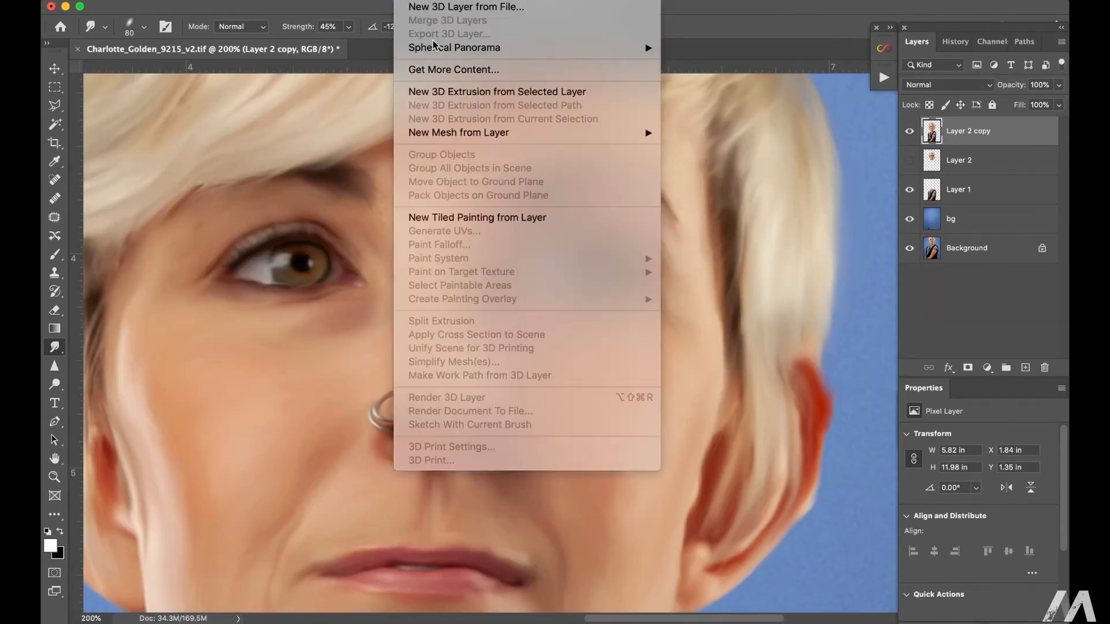
left_click(404, 121)
left_click(55, 122)
left_click(431, 259, "super")
key("bracketleft")
key("bracketleft")
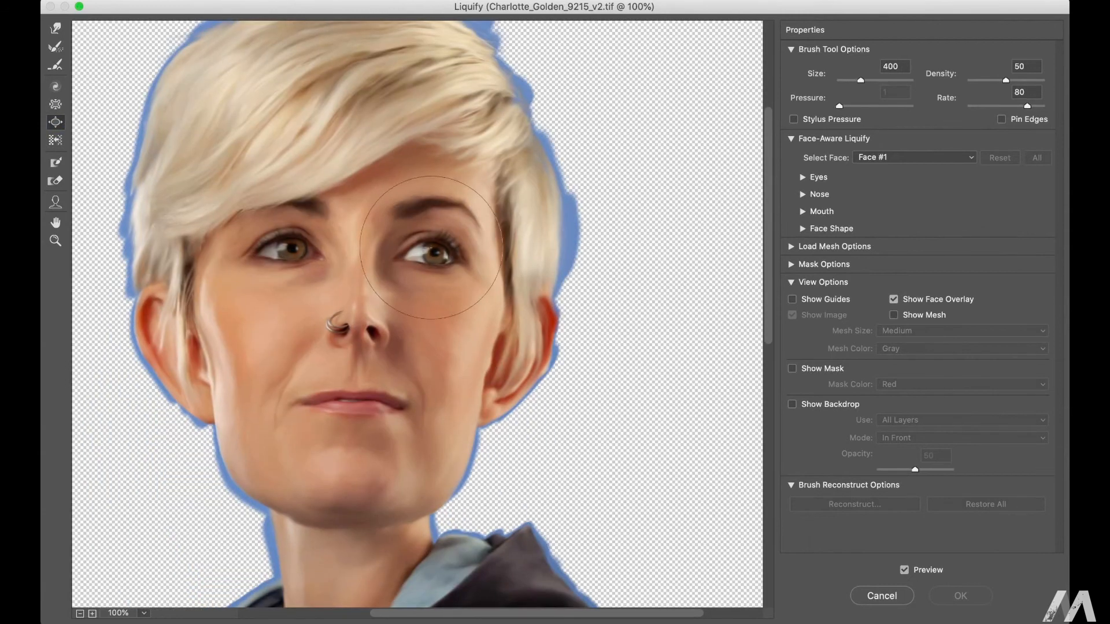
left_click(434, 253)
key("bracketright")
key("bracketright")
left_click(293, 248)
left_click(437, 253)
left_click(286, 254)
key("bracketleft")
key("bracketleft")
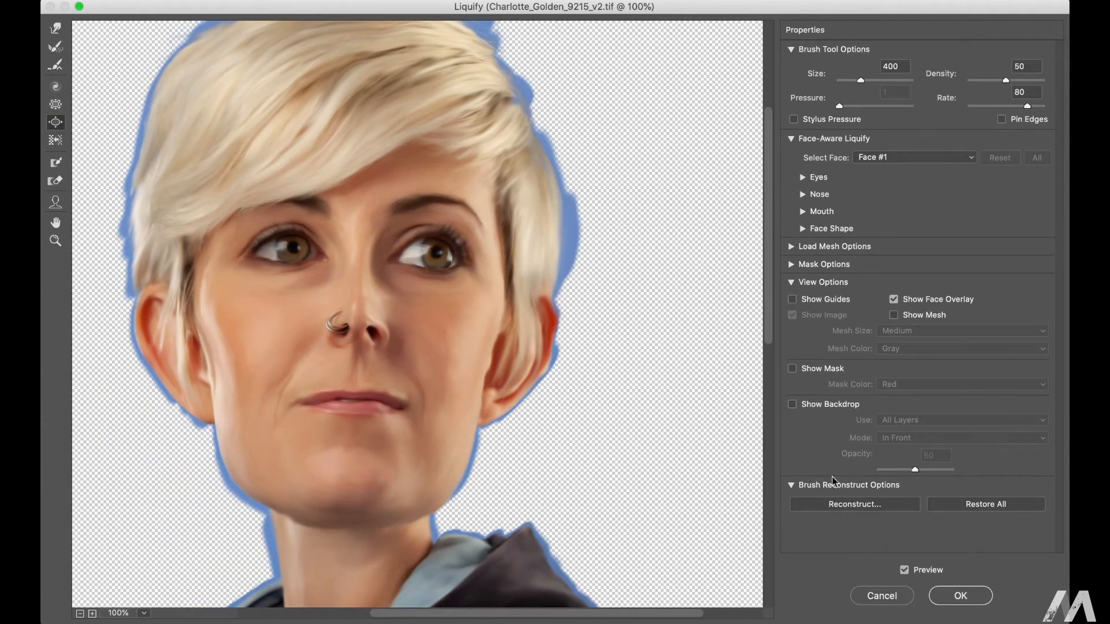
left_click(961, 596)
Step: Adjust the neck and shoulder contours in Liquify using the Push Left tool at brush sizes 800 to 1000
left_click(688, 246, "alt+super")
left_click(609, 259, "super")
left_click(588, 303, "alt+super")
left_click(384, 2)
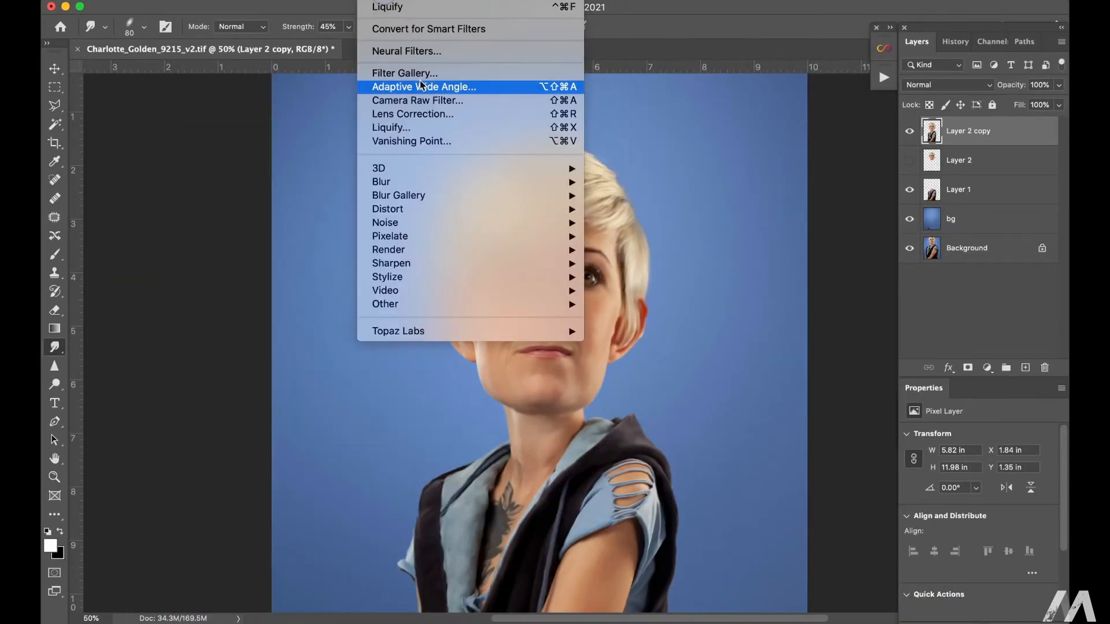
left_click(417, 126)
left_click(366, 288)
left_click(56, 141)
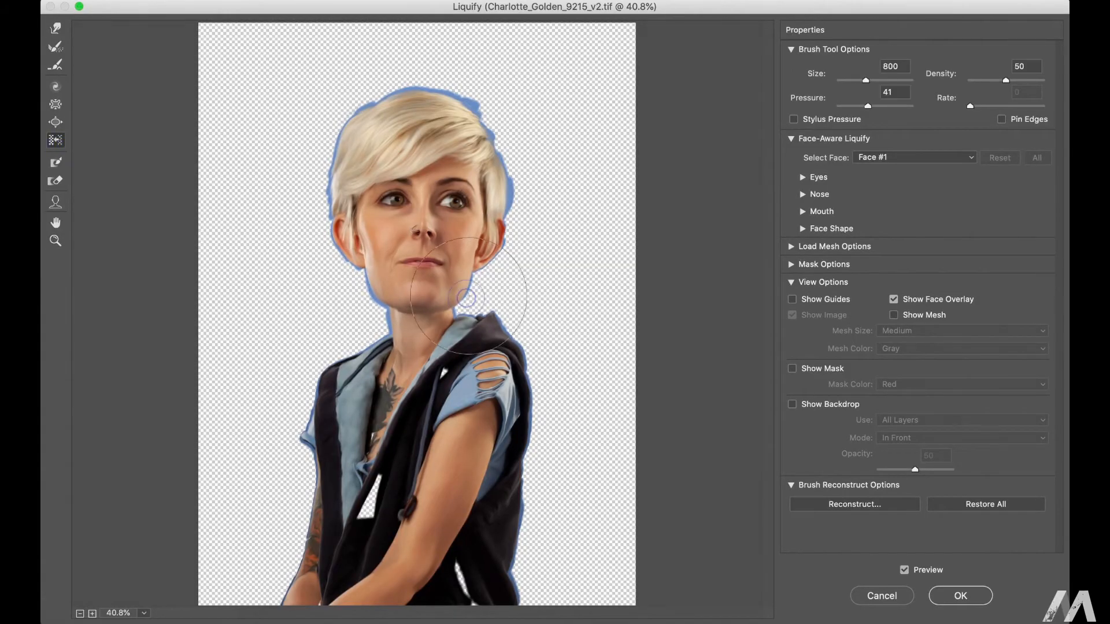
key("bracketright")
key("bracketright")
key("bracketright")
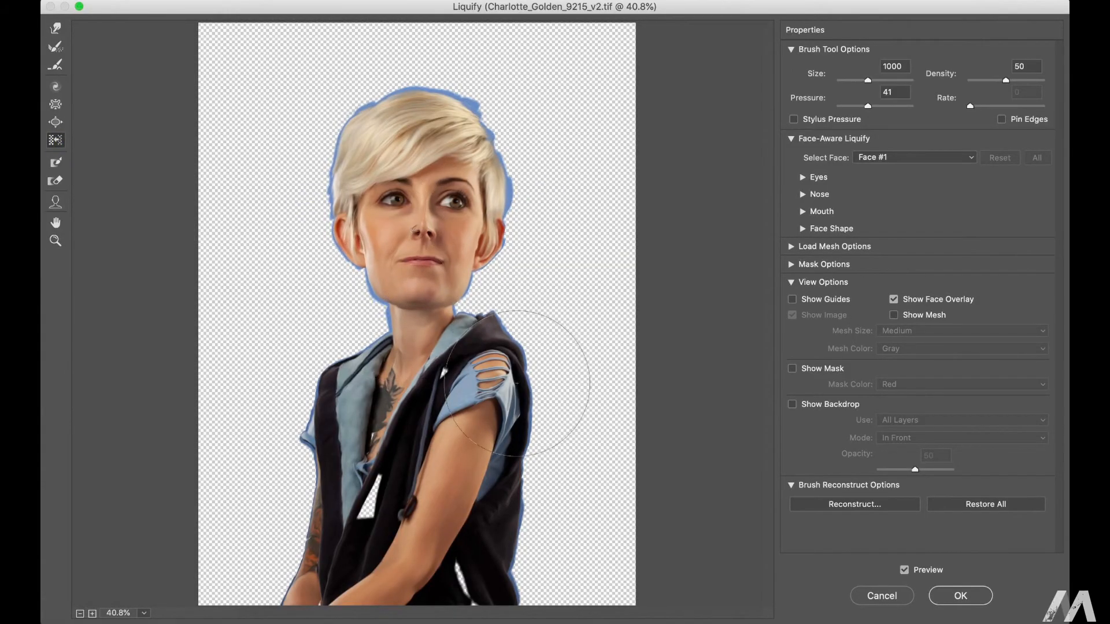
left_click(961, 597)
Step: Move Layer 2 copy below Layer 2 and merge it with Layer 1
key("super+bracketleft")
left_click(973, 194, "shift")
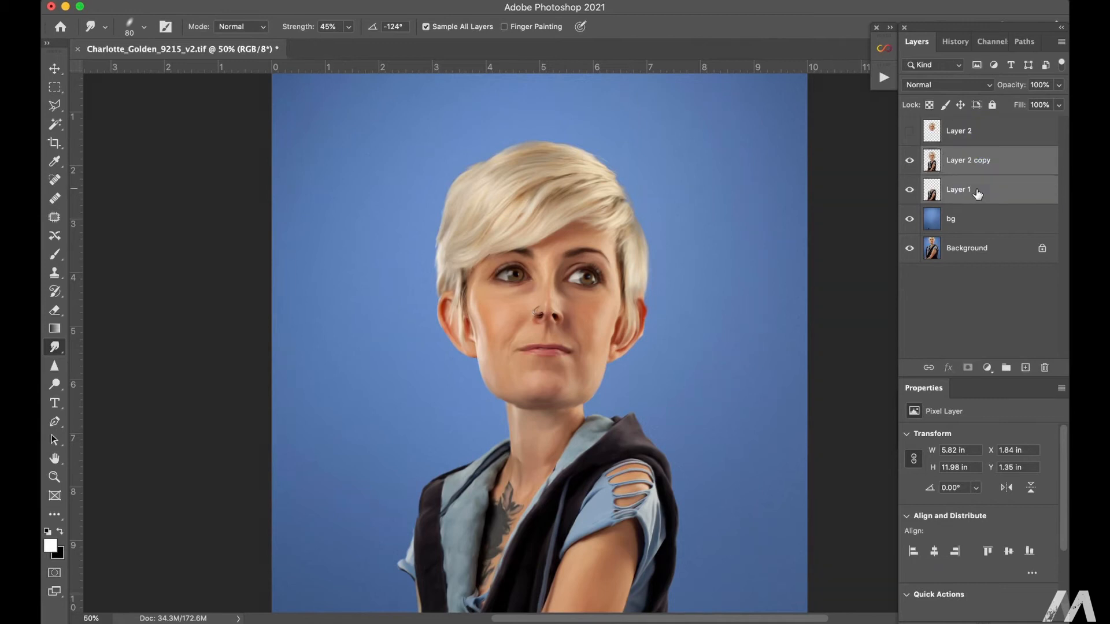
key("super+e")
left_click(625, 320, "alt+super")
key("super+0")
left_click(964, 191)
left_click(964, 162)
Step: Stamp all visible layers into a new layer above Layer 2 copy
key("b")
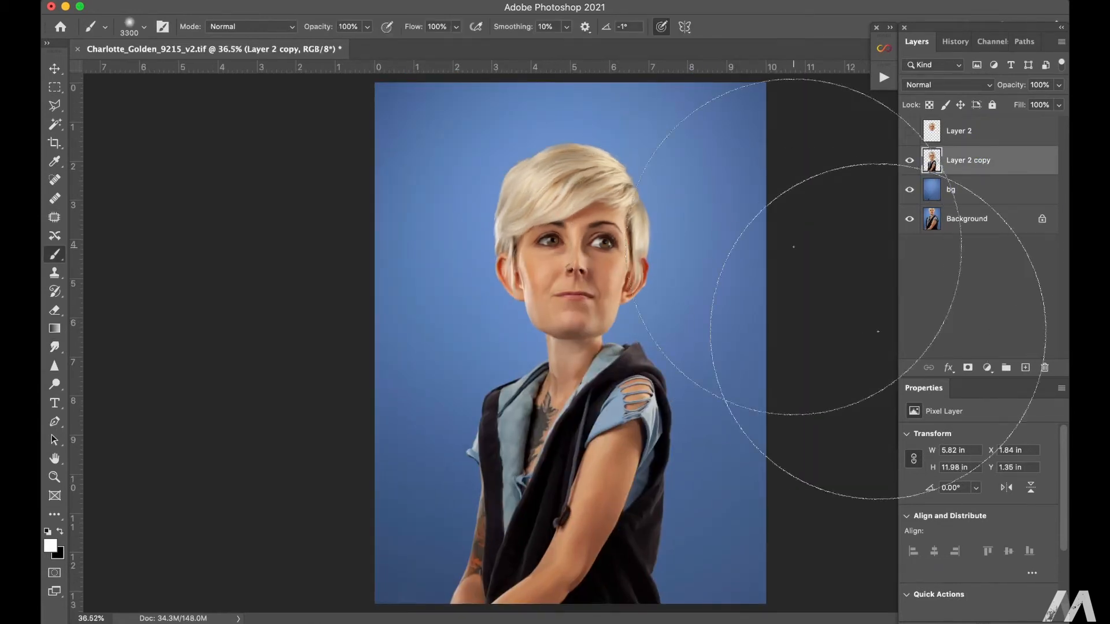
left_click(688, 243, "super")
left_click_drag(688, 243, 608, 255)
key("m")
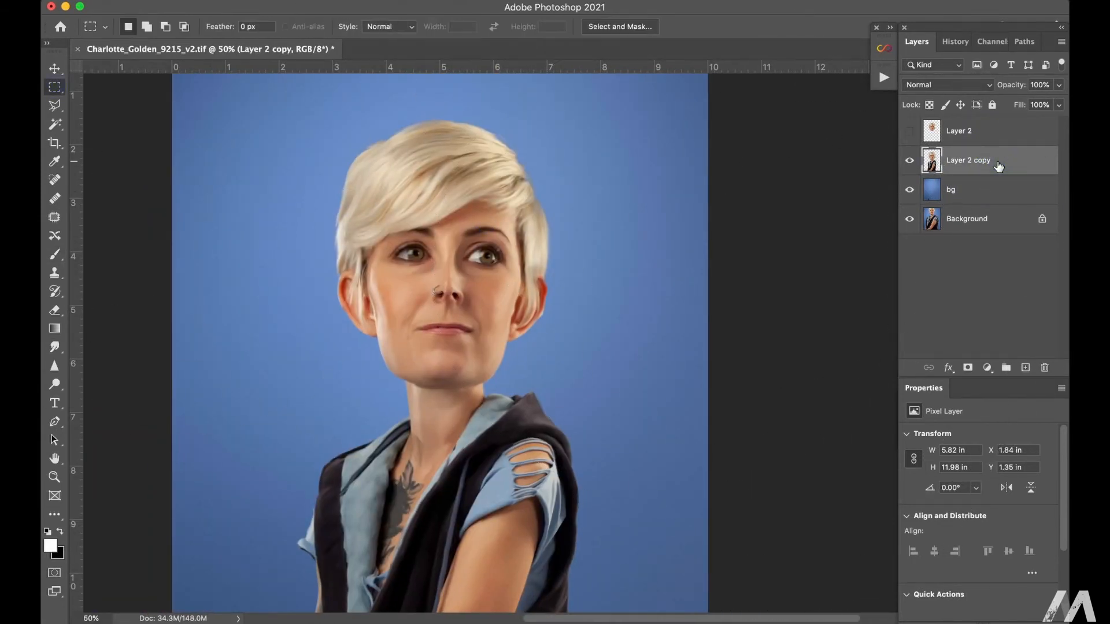
key("super+alt+shift+e")
Step: Apply Smart Sharpen to the stamped layer with Amount 319%, Radius 3.2 px and Remove set to Lens Blur
left_click(370, 1)
mouse_move(404, 262)
left_click(619, 317)
left_click(469, 301, "super")
left_click(464, 340, "alt")
left_click(465, 340, "alt")
left_click_drag(464, 340, 447, 401)
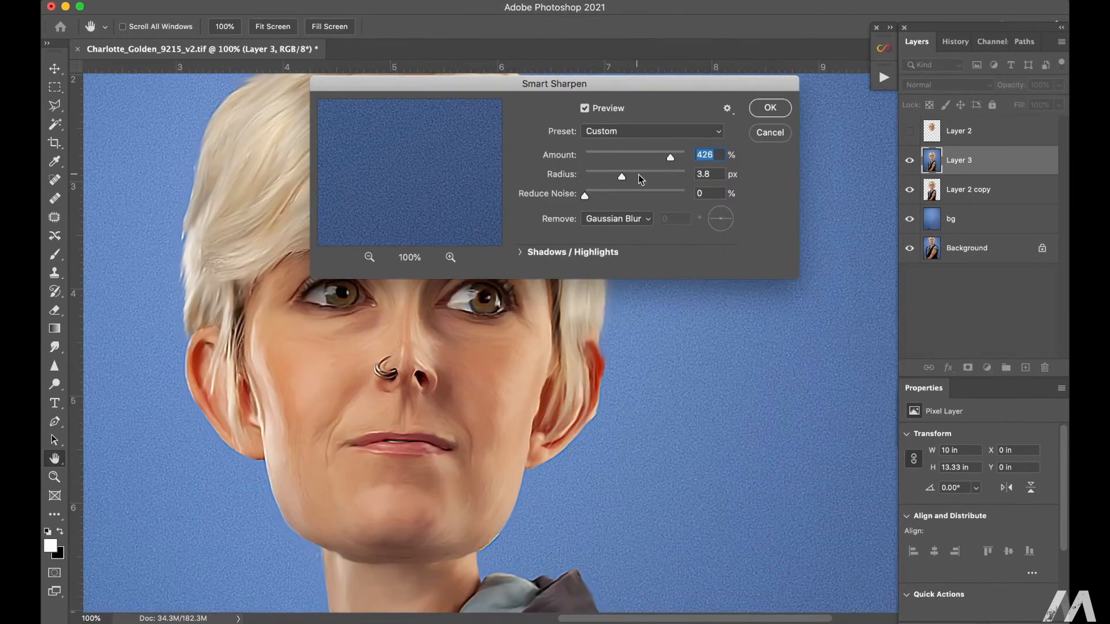
left_click(617, 220)
left_click(613, 247)
left_click_drag(635, 176, 630, 176)
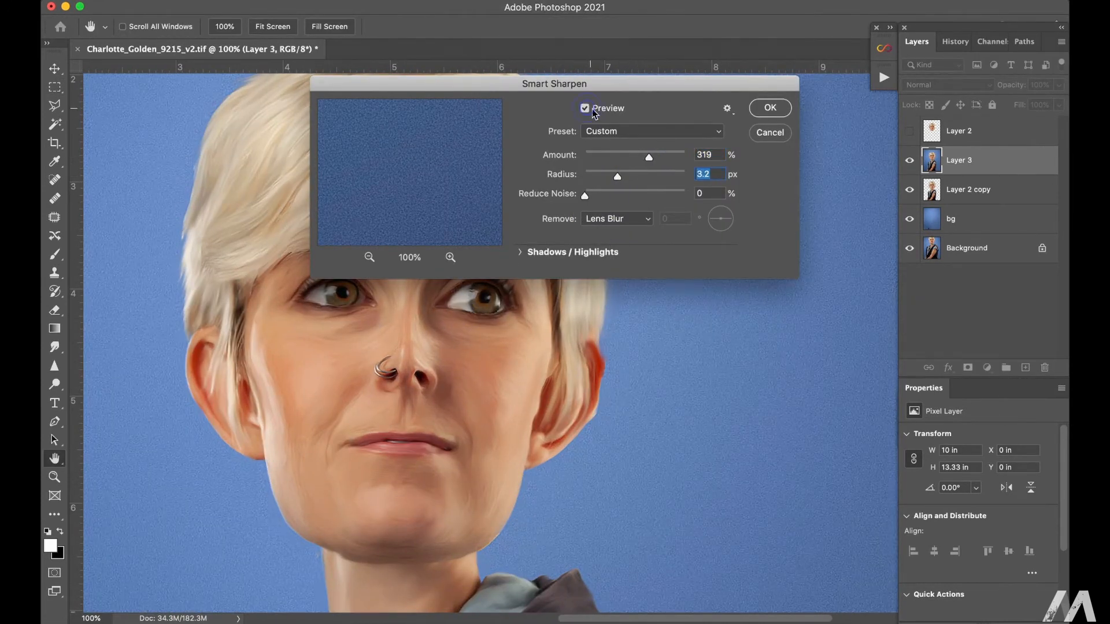
left_click(772, 109)
Step: Add a black layer mask to the sharpened Layer 3 and set white as the painting colour
left_click(968, 367, "alt")
key("b")
left_click(47, 532)
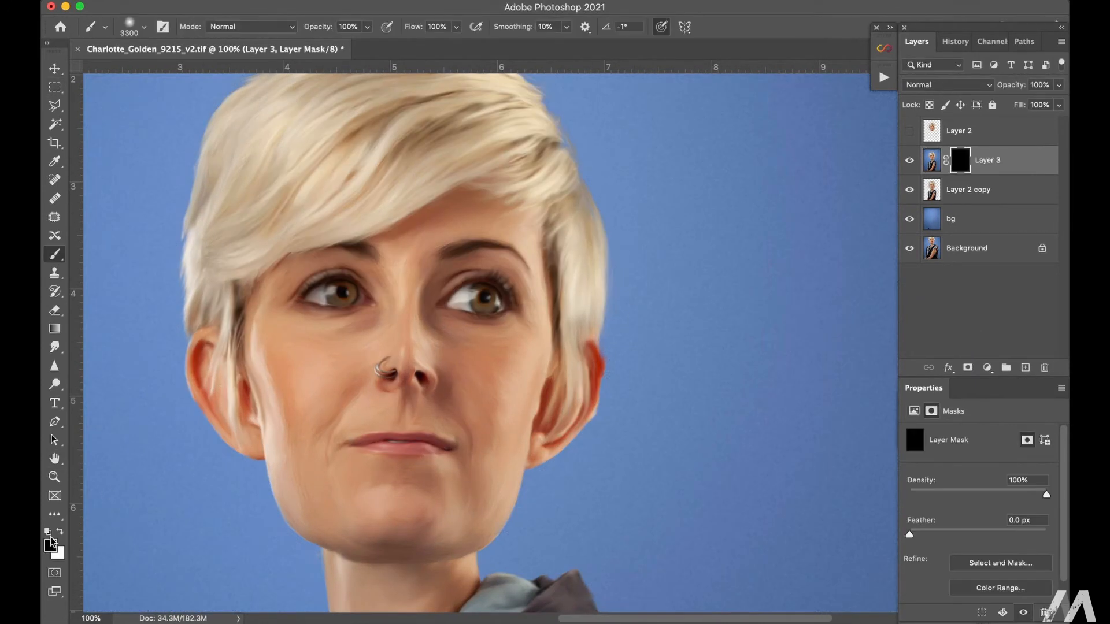
Step: Paint white on Layer 3's mask over the hair, face, clothing and arms, starting with a 400 px brush
key("bracketleft")
key("bracketleft")
key("bracketleft")
key("bracketleft")
key("bracketleft")
key("bracketleft")
key("bracketleft")
key("bracketleft")
key("bracketleft")
key("bracketleft")
key("bracketleft")
key("bracketleft")
key("bracketleft")
key("bracketleft")
key("bracketleft")
key("bracketleft")
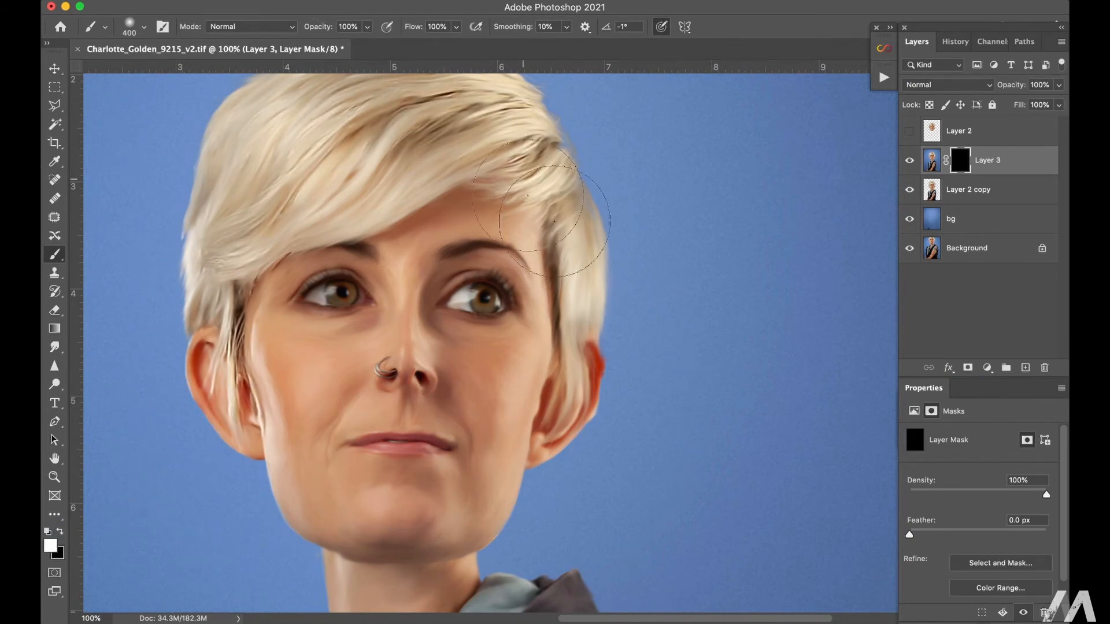
left_click_drag(292, 361, 292, 208)
mouse_move(379, 307)
left_mouse_down()
mouse_move(364, 355)
mouse_move(424, 406)
left_mouse_up()
left_click_drag(347, 601, 385, 307)
mouse_move(385, 347)
left_mouse_down()
mouse_move(270, 496)
mouse_move(600, 463)
mouse_move(425, 579)
left_mouse_up()
left_click_drag(405, 584, 470, 261)
mouse_move(347, 278)
left_mouse_down()
mouse_move(293, 310)
mouse_move(695, 266)
mouse_move(566, 565)
mouse_move(587, 282)
left_mouse_up()
left_click_drag(694, 422, 248, 465)
Step: Paint black on Layer 3's mask over the torn sleeve and clothing with a 40 px brush to reduce the sharpening there
key("bracketleft")
key("bracketleft")
key("bracketleft")
key("bracketleft")
key("bracketleft")
key("bracketleft")
key("bracketleft")
key("bracketleft")
key("bracketleft")
key("bracketleft")
key("bracketleft")
key("bracketleft")
key("x")
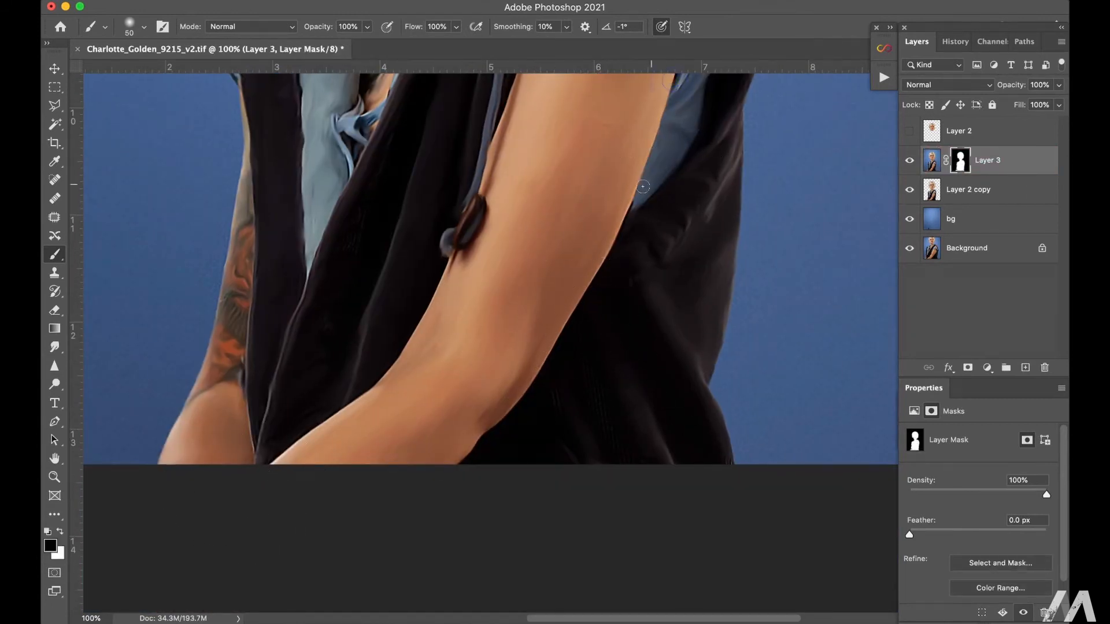
scroll(428, 161, "up", 5)
key("bracketleft")
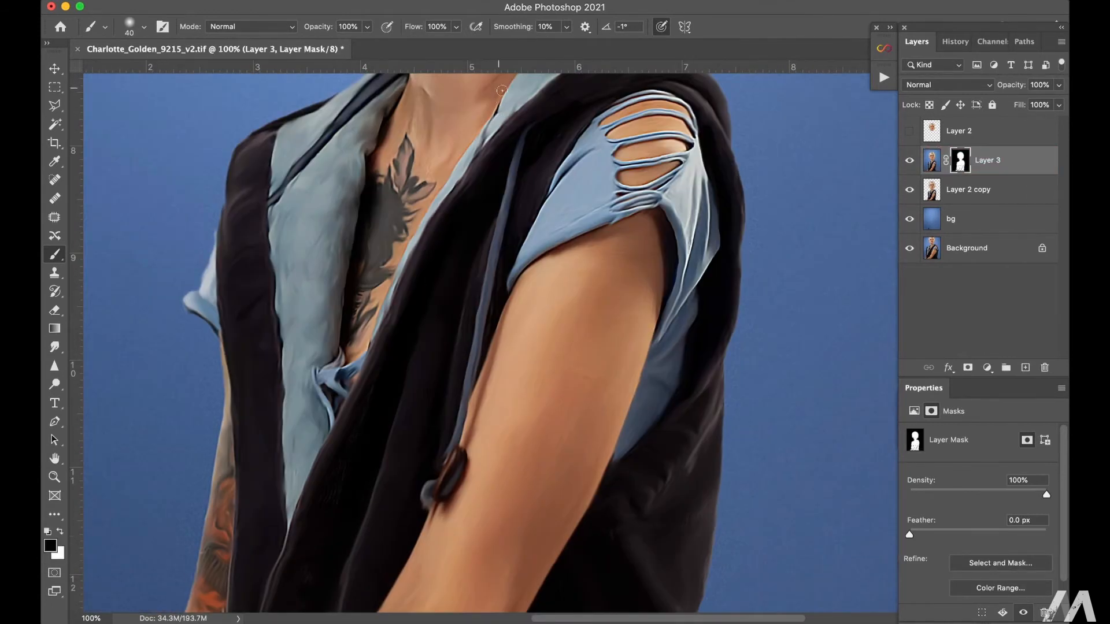
mouse_move(573, 176)
left_mouse_down()
mouse_move(668, 105)
mouse_move(651, 215)
mouse_move(707, 247)
left_mouse_up()
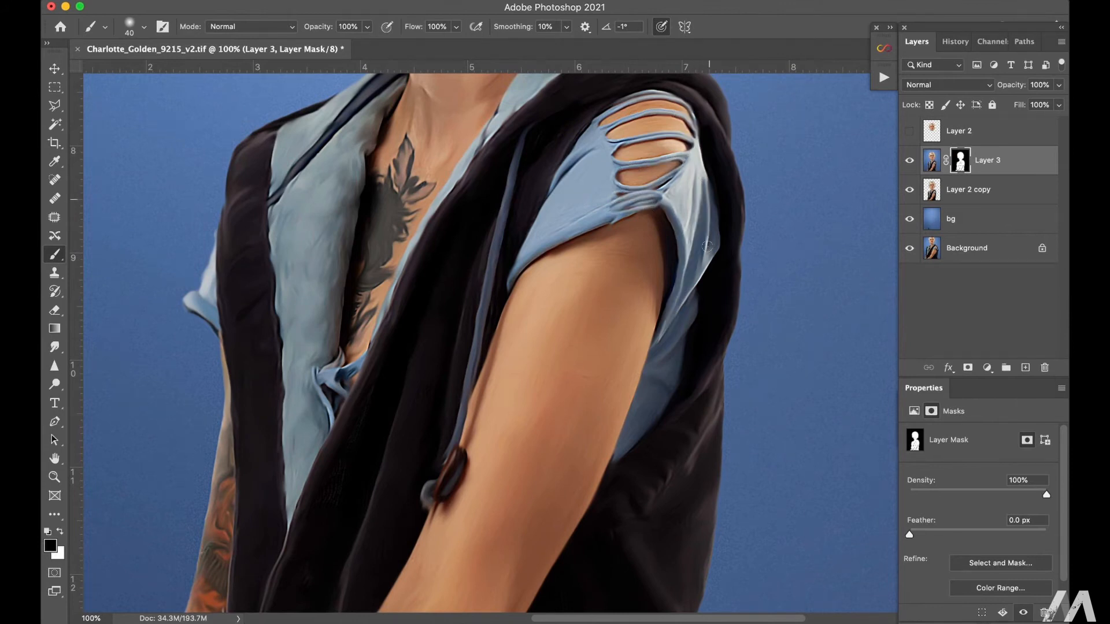
scroll(568, 92, "up", 4)
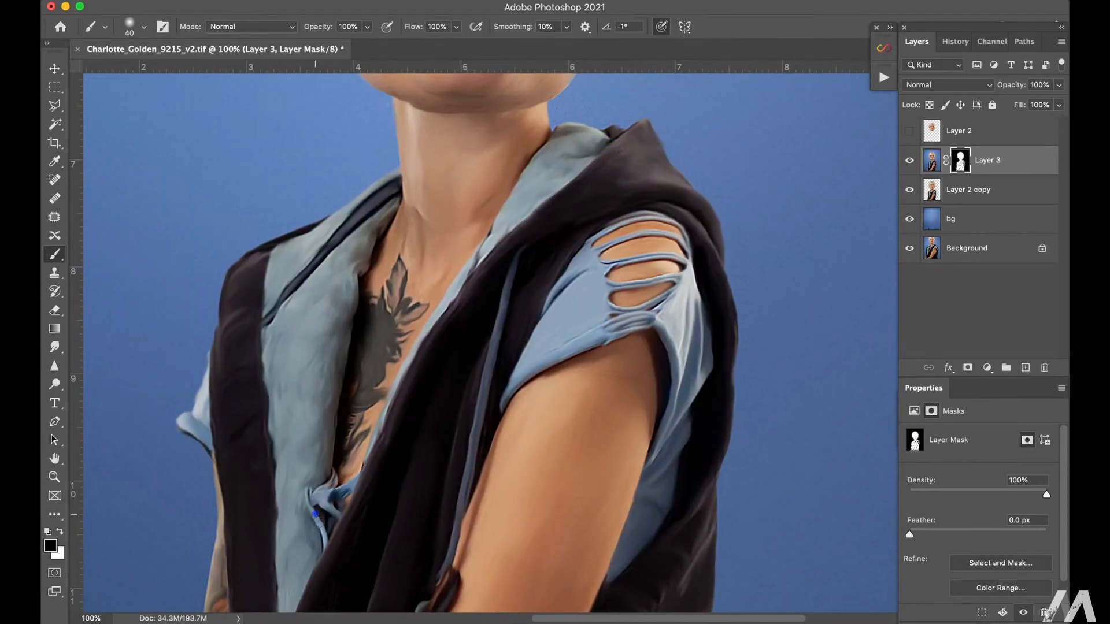
Step: Paint black on Layer 3's mask over the hair strands beside the ear and around the nose, and save the document
scroll(345, 236, "up", 10)
scroll(345, 236, "right", 2)
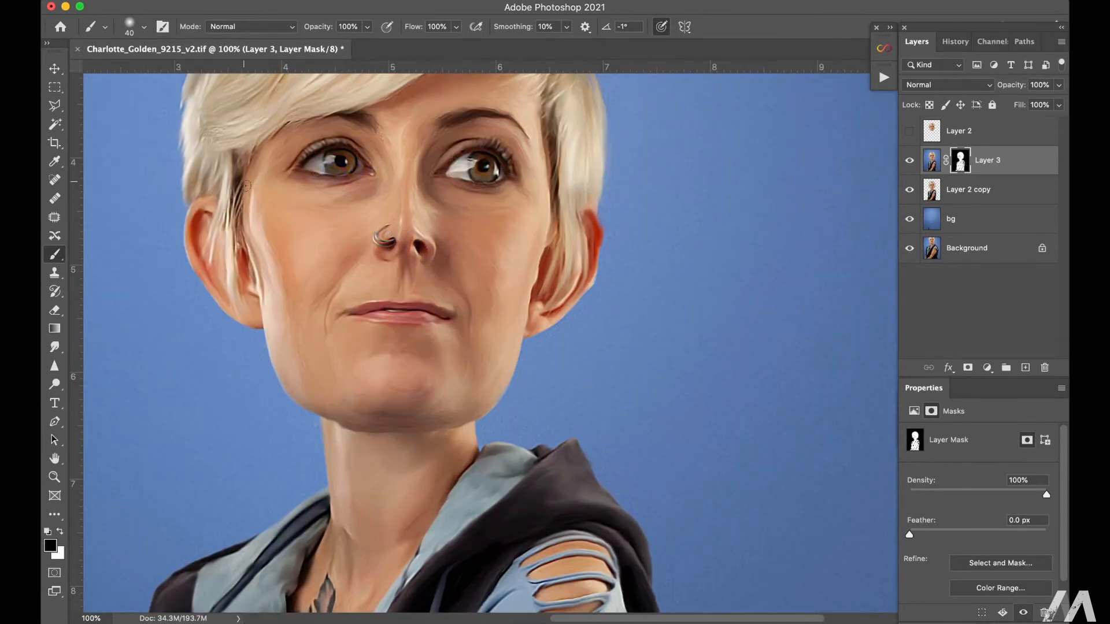
left_click_drag(246, 186, 236, 263)
left_click_drag(436, 216, 406, 342)
key("super+minus")
key("super+minus")
key("super+equal")
key("super+equal")
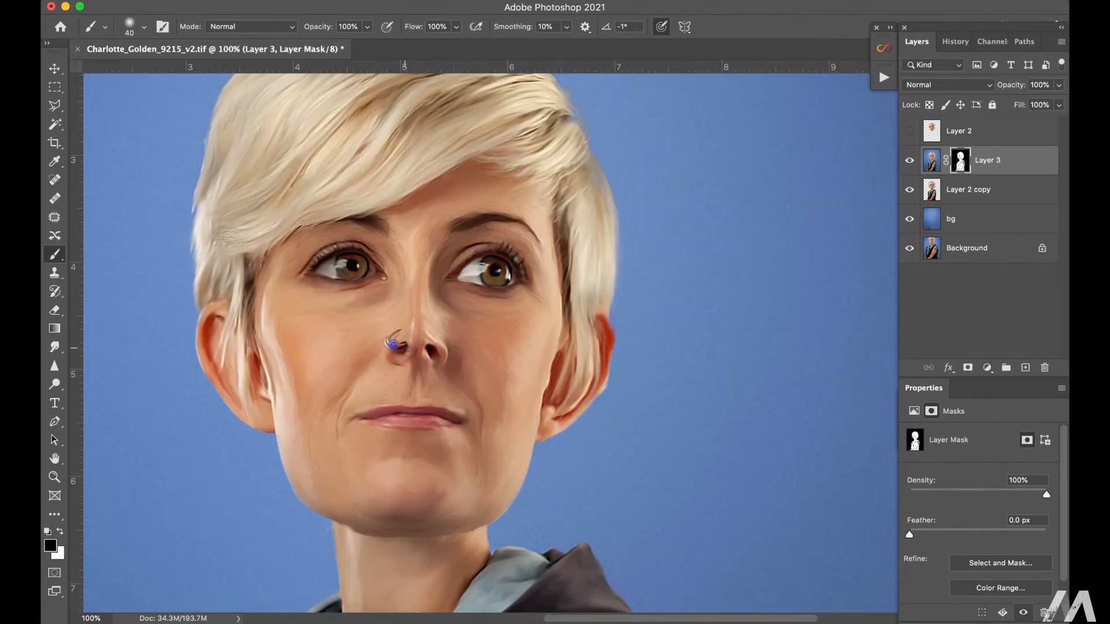
key("super+minus")
key("super+minus")
key("super+minus")
key("super+equal")
key("super+equal")
key("super+s")
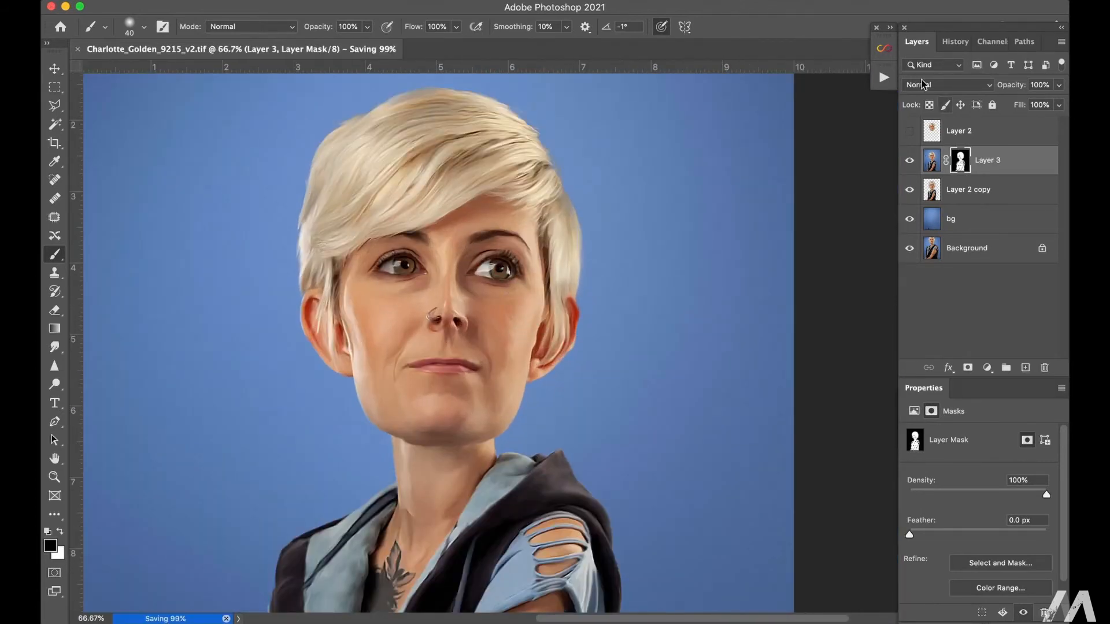
Step: Add two Curves adjustments above Layer 3, one brightening and one darkening, each with its mask inverted to black
left_click(987, 368)
left_click(980, 454)
mouse_move(997, 520)
left_mouse_down()
mouse_move(989, 507)
mouse_move(995, 540)
left_mouse_up()
left_click(966, 165)
key("super+i")
left_click(987, 367)
left_click(980, 454)
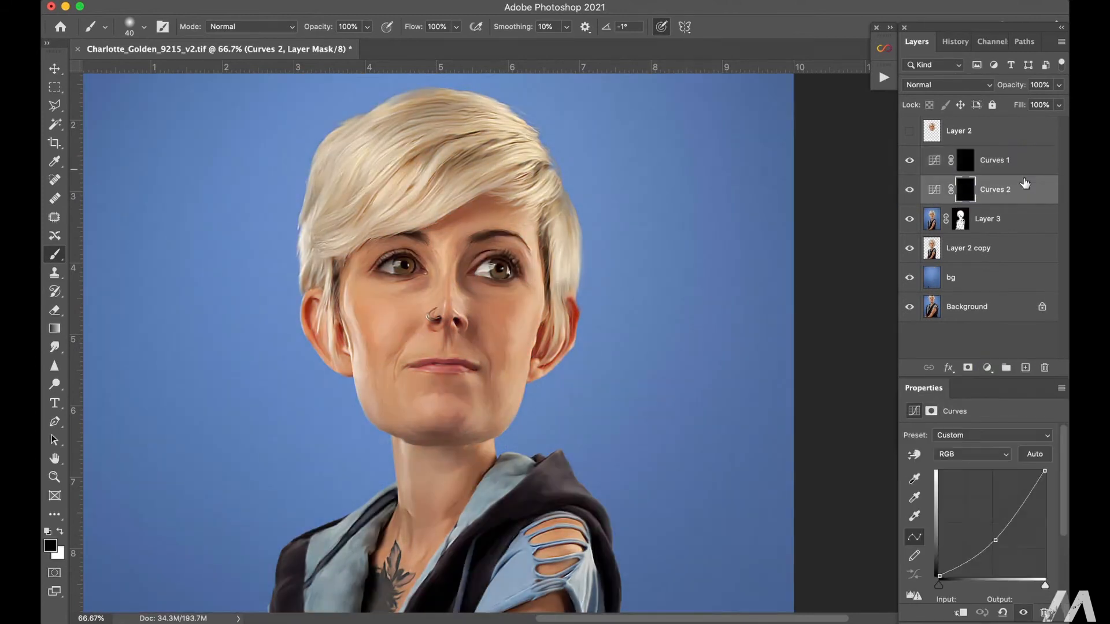
Step: Rename the darkening Curves layer "shadows" and the brightening one above it "highlights"
type("da")
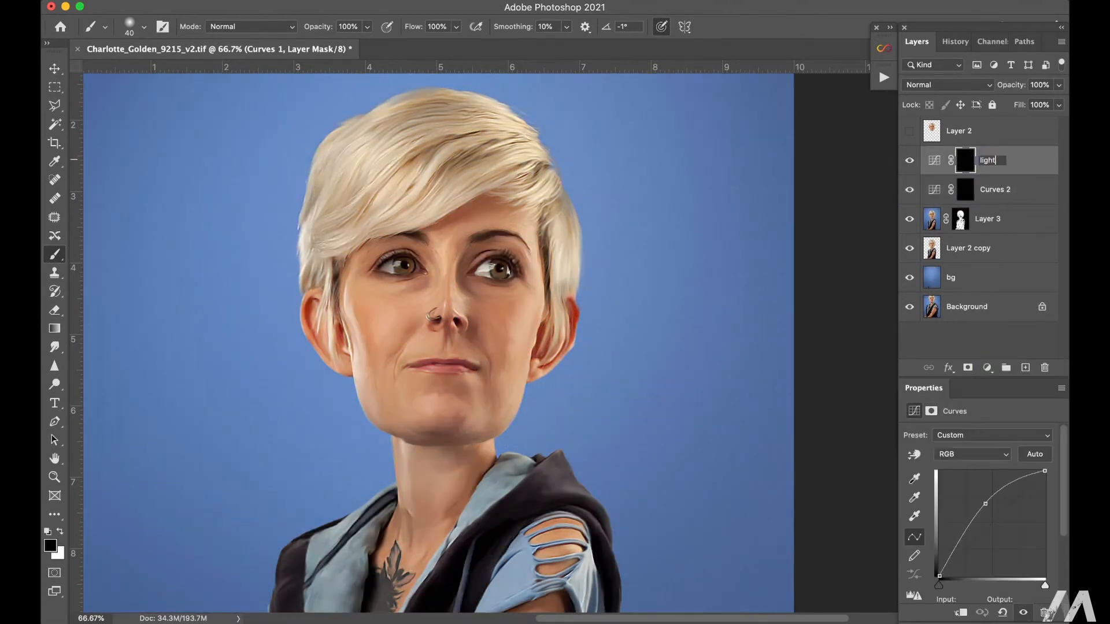
type("shadows")
key("Return")
double_click(989, 160)
type("highlights")
key("Return")
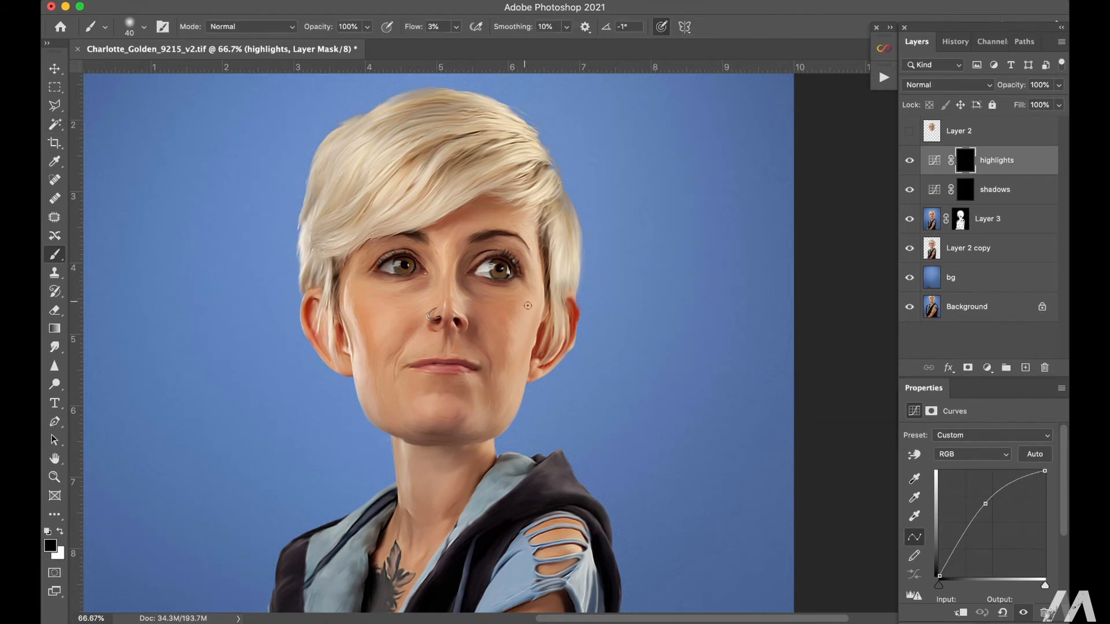
Step: Paint white at 3% Flow on the highlights mask over the face, lips, hair and clothing, with brush sizes from 30 to 60 px
key("x")
key("bracketright")
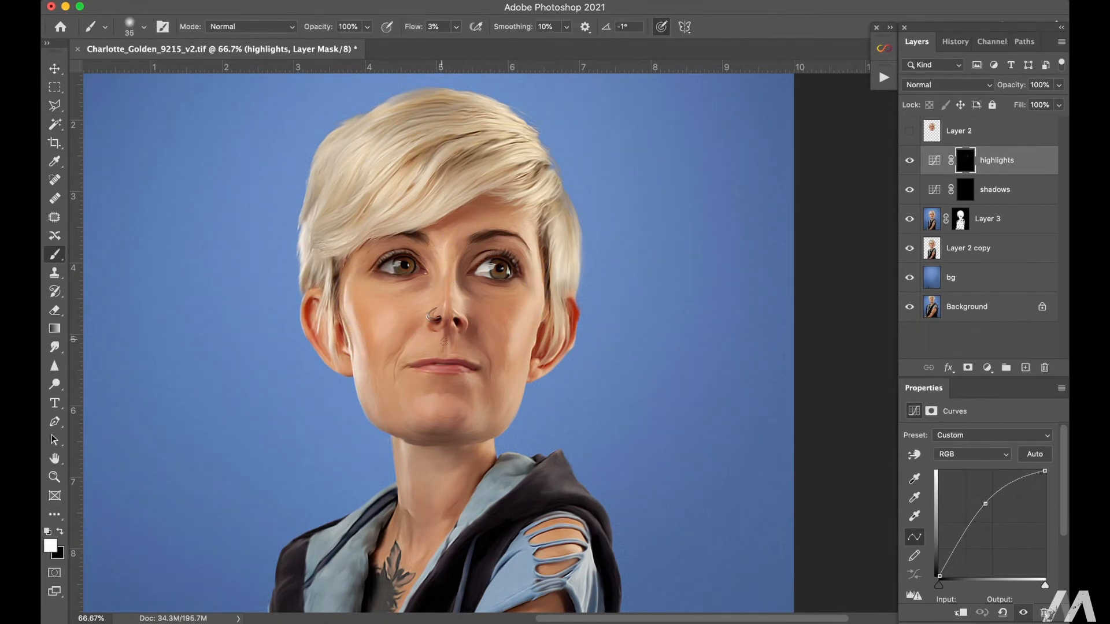
key("bracketright")
key("bracketright")
left_click_drag(485, 409, 509, 118)
key("bracketright")
key("bracketright")
key("bracketright")
key("bracketright")
key("bracketright")
mouse_move(531, 354)
left_mouse_down()
mouse_move(488, 449)
mouse_move(493, 533)
left_mouse_up()
left_click_drag(326, 514, 361, 323)
scroll(310, 402, "up", 7)
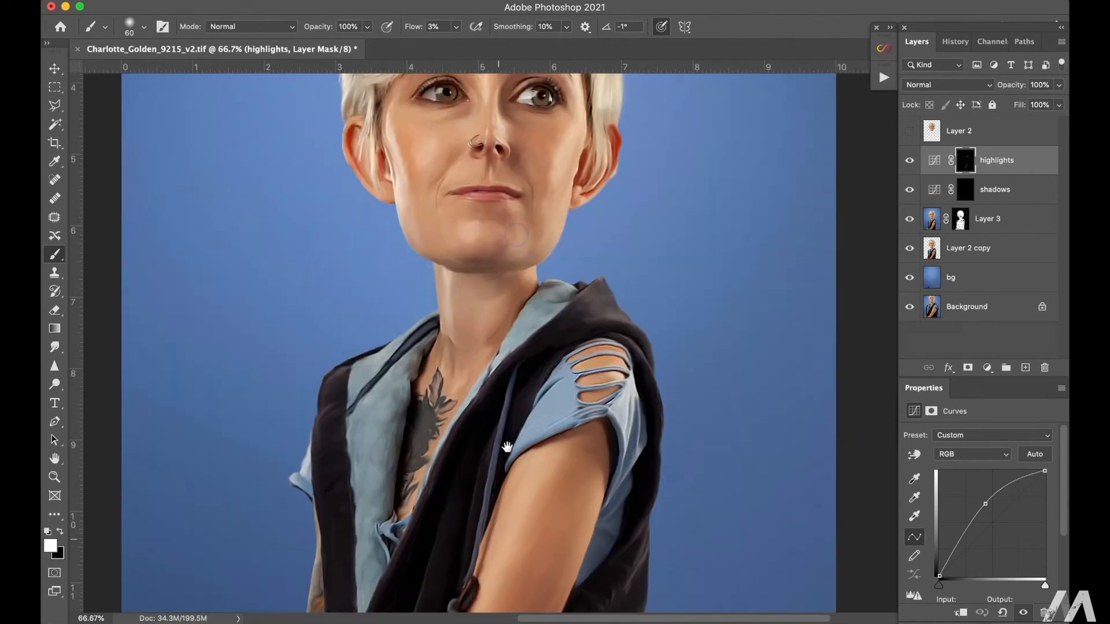
key("bracketleft")
key("bracketleft")
key("bracketleft")
key("bracketleft")
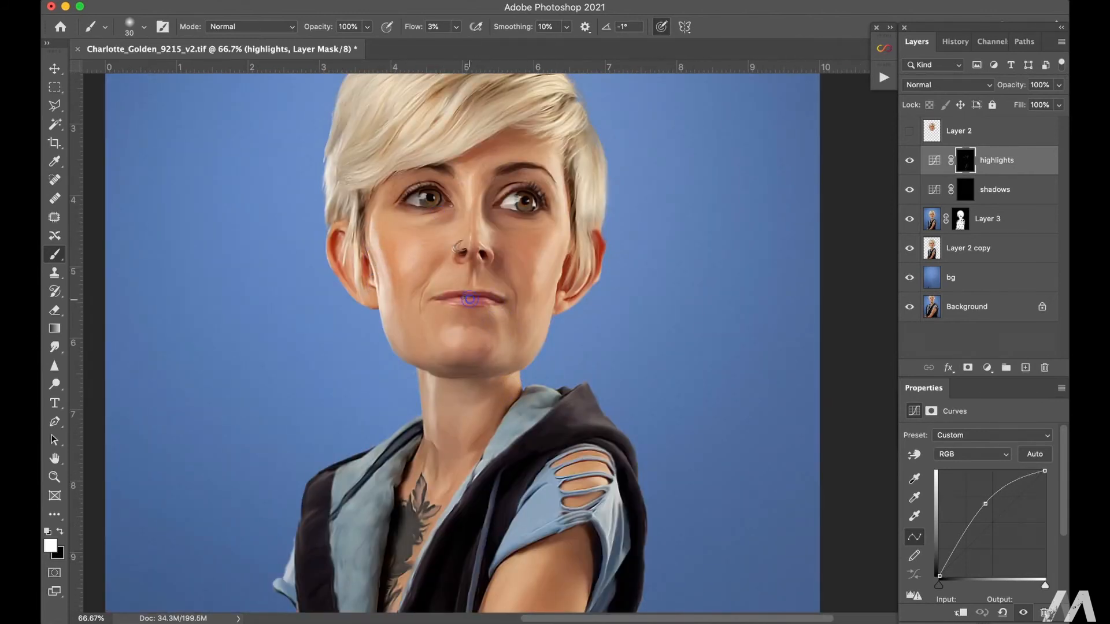
Step: Deepen the shadows by painting white on the shadows mask with a 60 px brush, and group the two Curves layers
key("alt+bracketleft")
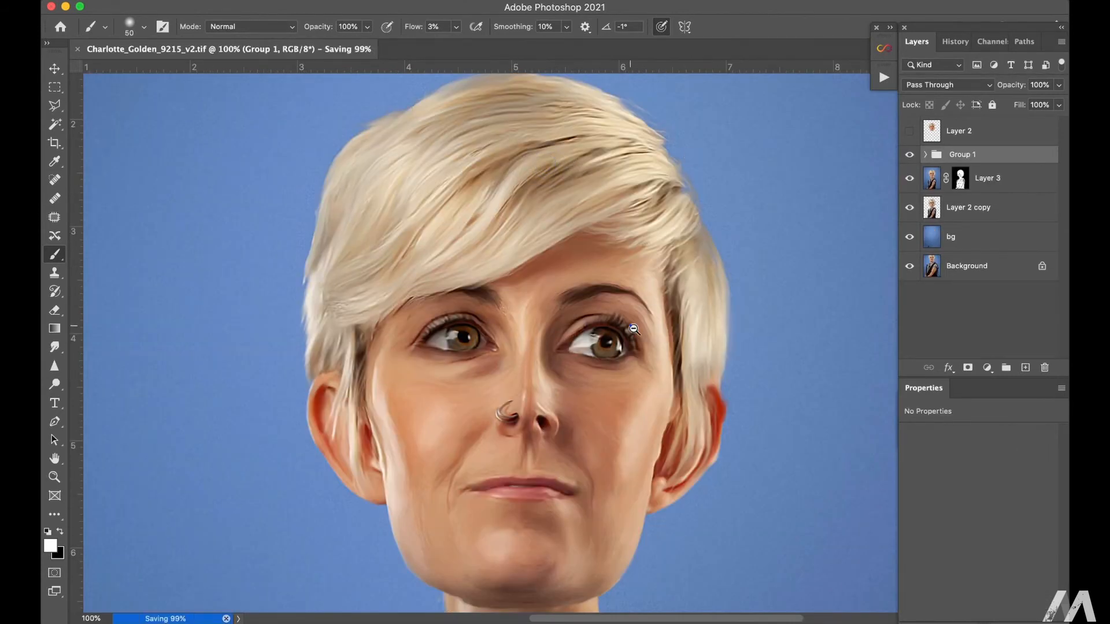
left_click(634, 329, "alt")
left_click(634, 329, "alt")
left_click(634, 329, "alt")
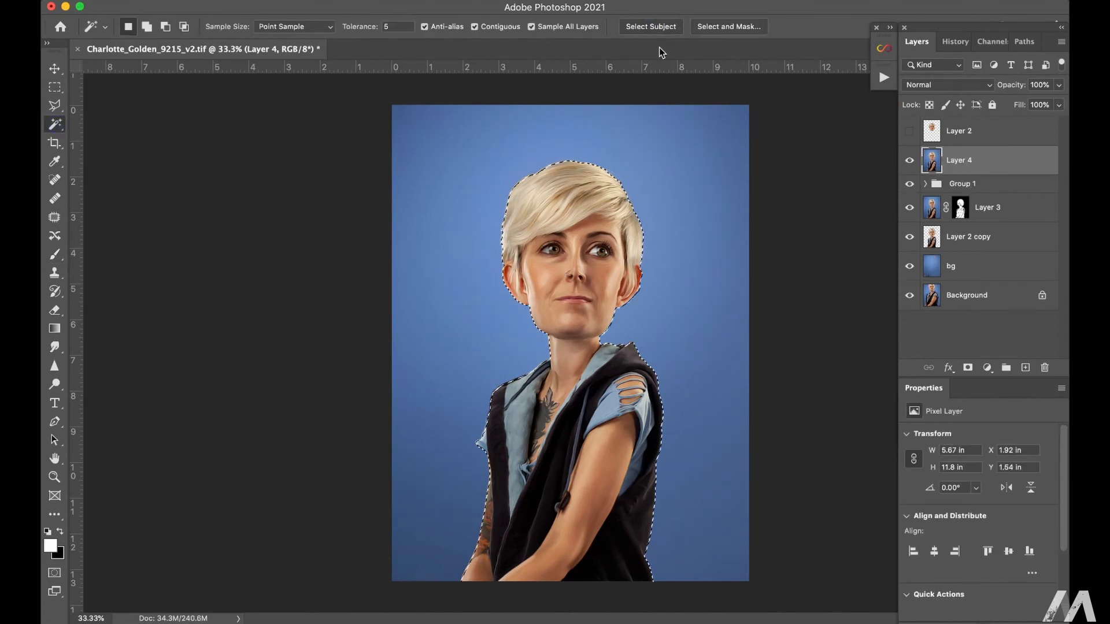
Step: Refine the subject's selection in Select and Mask along the hair and body edges, and apply it as Layer 4's mask
left_click(651, 26)
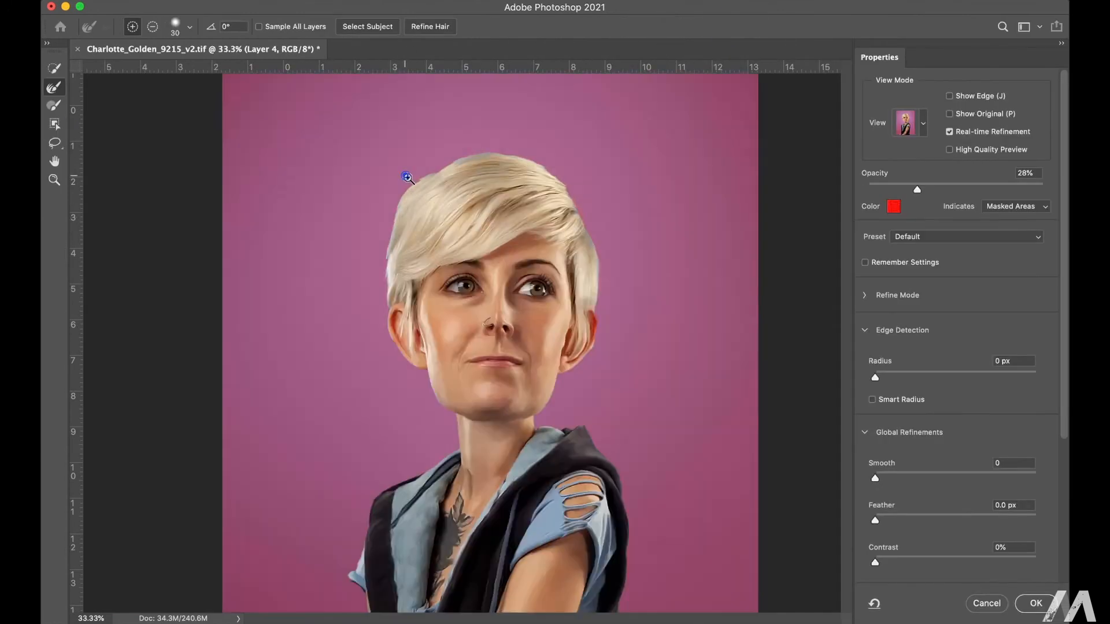
left_click_drag(483, 167, 373, 360)
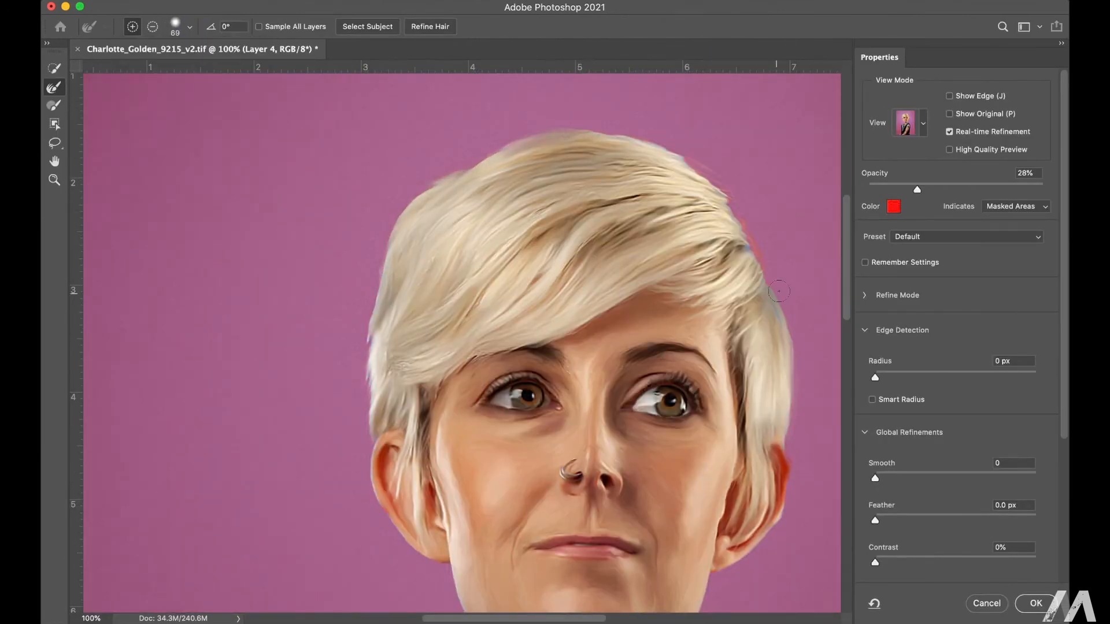
left_click_drag(611, 463, 522, 127)
left_click_drag(616, 582, 682, 69)
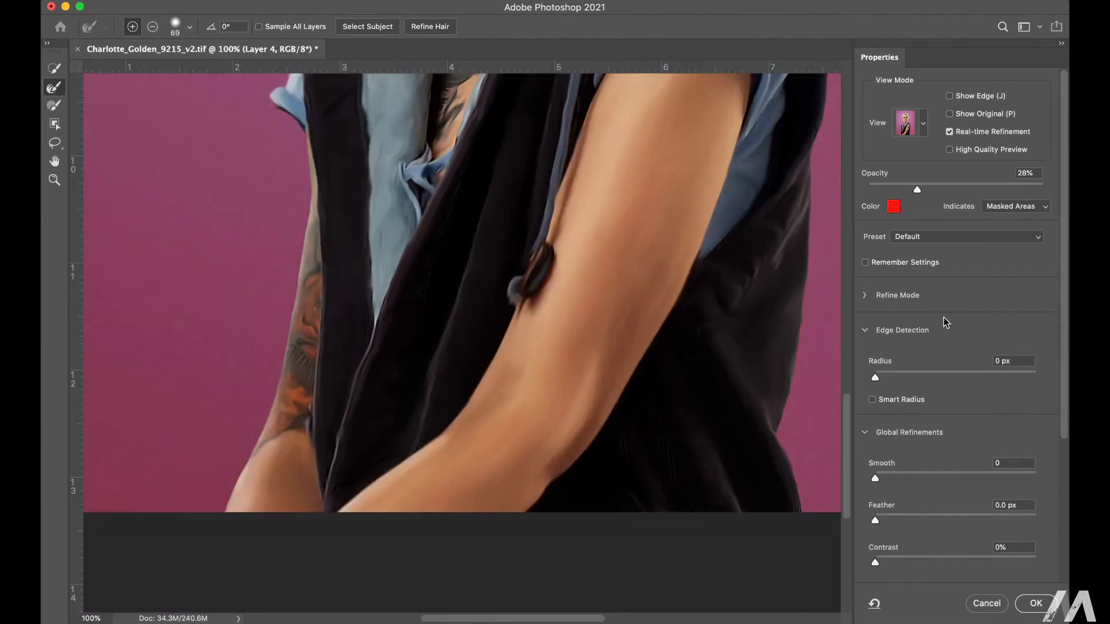
left_click(1037, 604)
Step: Add an empty layer between Group 1 and Layer 4 and activate the Brush tool
key("super+minus")
key("super+minus")
key("super+minus")
left_click(983, 184)
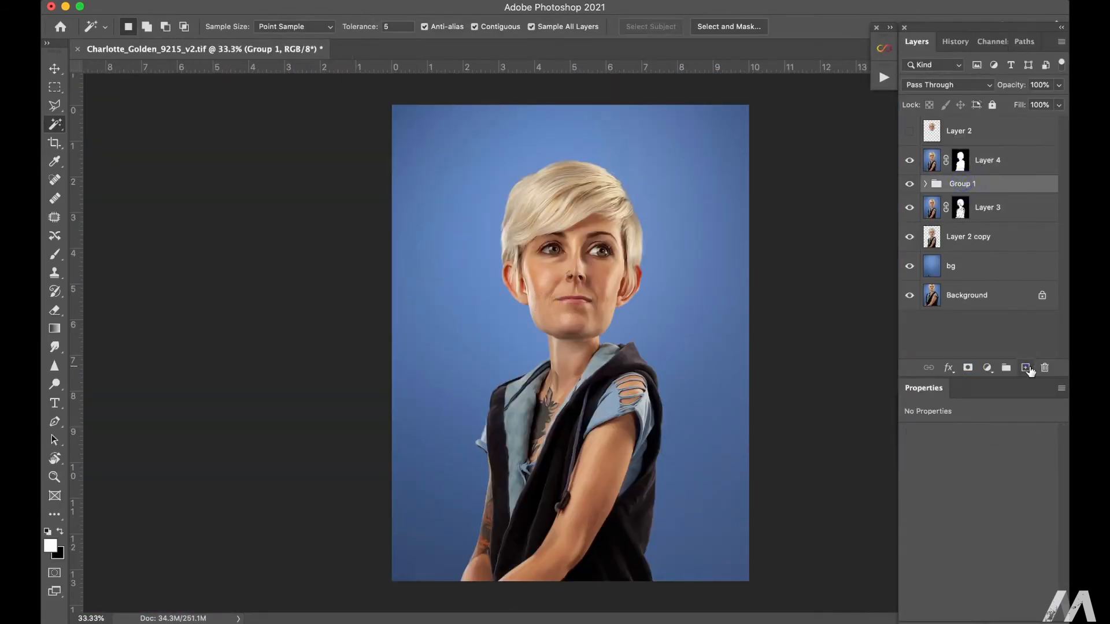
left_click(1026, 369)
key("b")
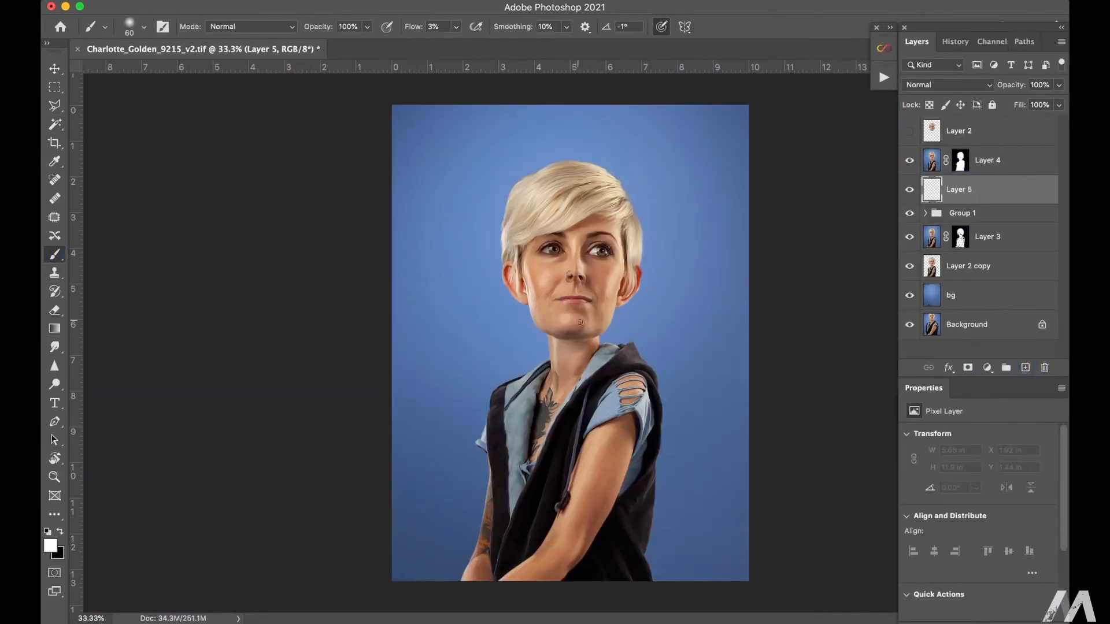
Step: Paint a white glow behind the subject on Layer 5 with a 3700 px brush at 100% Flow, and lower the layer's opacity
key("bracketright")
key("bracketright")
key("bracketright")
key("bracketright")
key("bracketright")
key("bracketright")
key("bracketright")
key("bracketright")
key("bracketright")
key("bracketright")
key("bracketright")
key("bracketright")
key("bracketright")
key("bracketright")
key("bracketright")
key("bracketright")
key("bracketright")
key("bracketright")
key("bracketright")
key("bracketright")
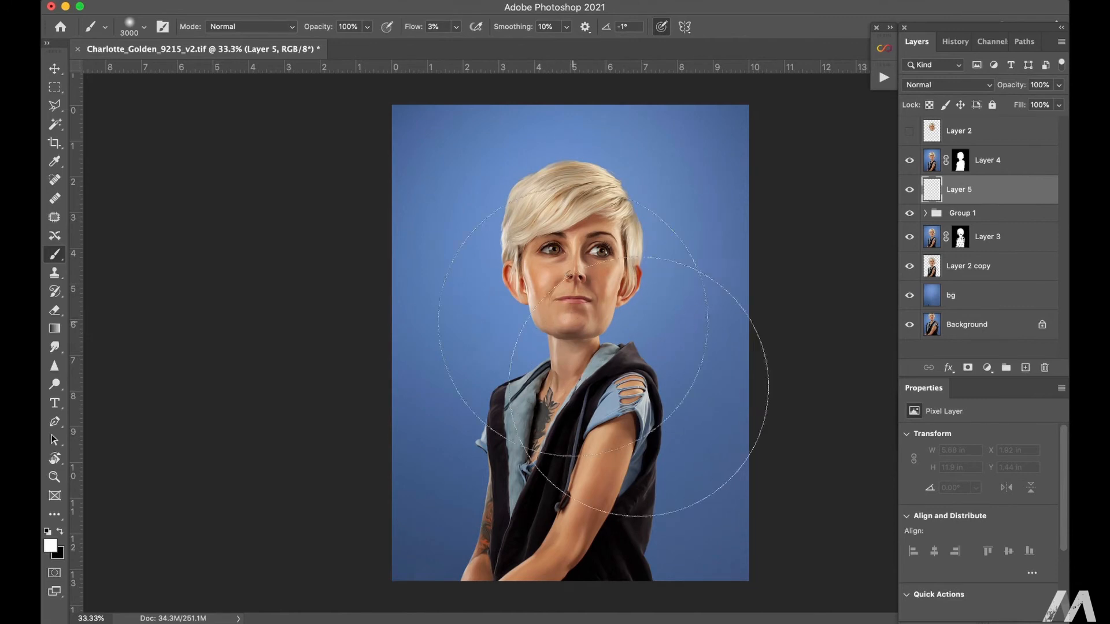
key("bracketleft")
key("bracketleft")
key("bracketleft")
key("bracketleft")
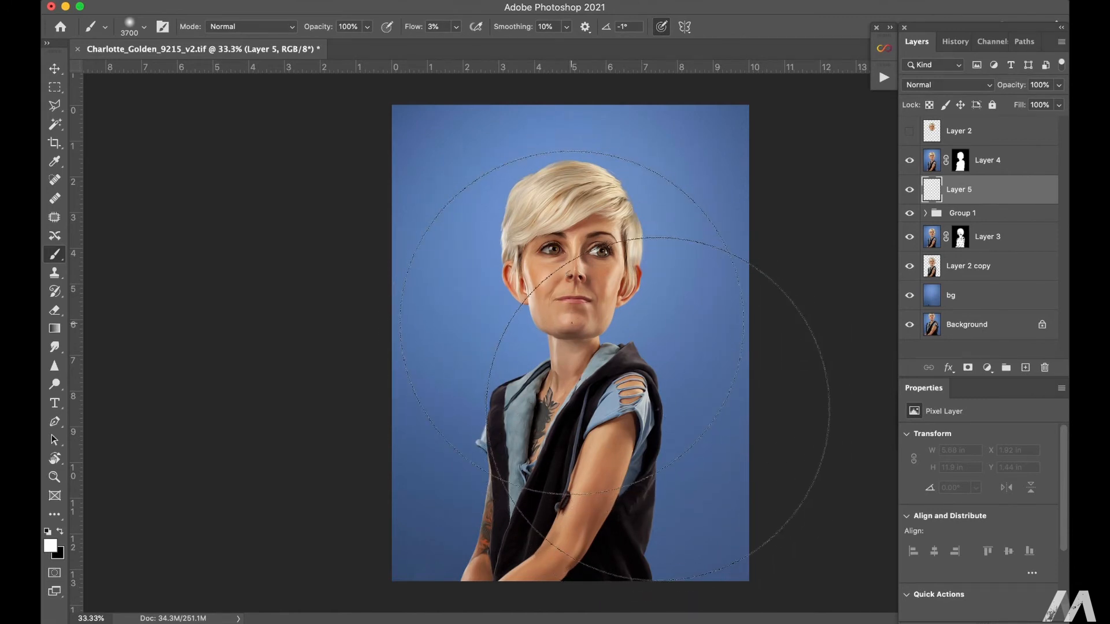
left_click(456, 26)
left_click_drag(453, 44, 550, 44)
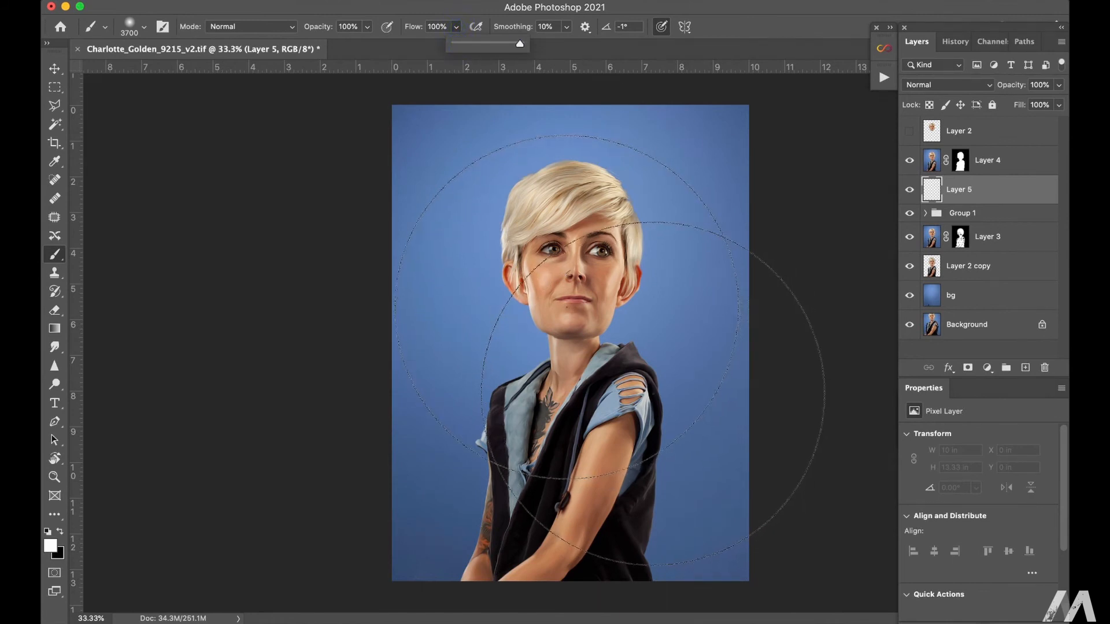
left_click(555, 316)
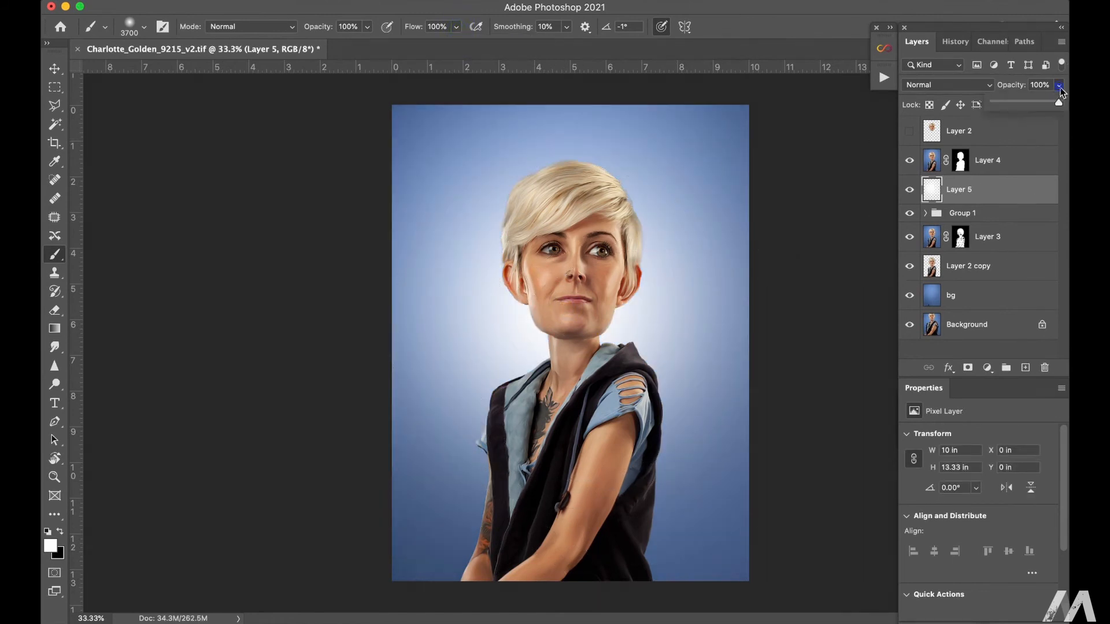
left_click_drag(966, 106, 1019, 104)
Step: Add a Color Balance adjustment above Layer 4 and shift the colours of its Highlights tone
left_click(990, 161)
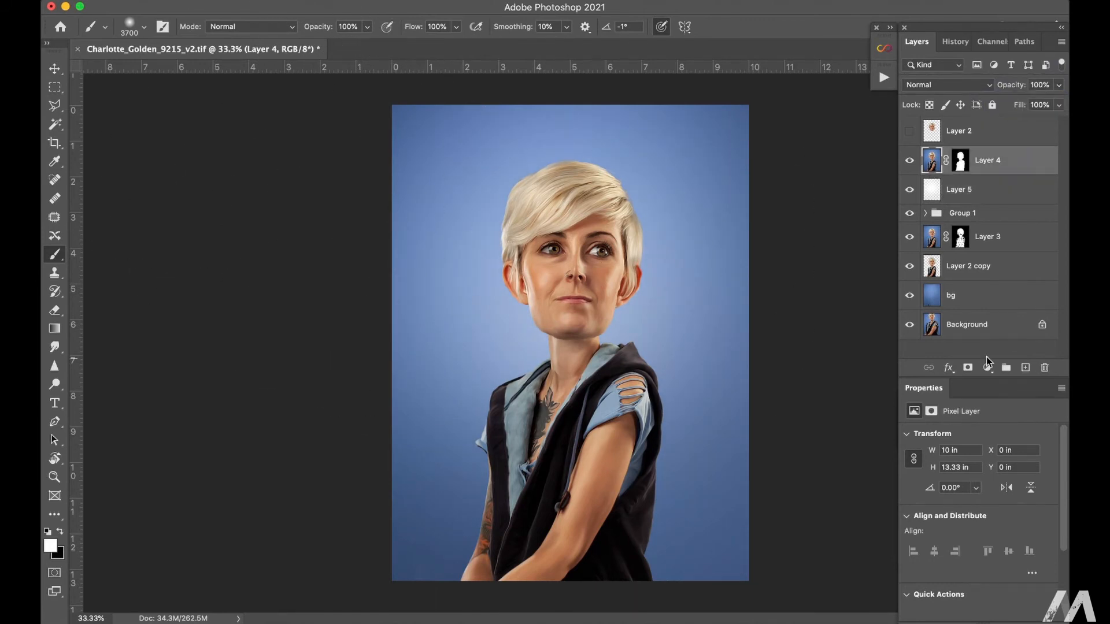
left_click(988, 368)
left_click(1005, 510)
left_click(990, 436)
left_click(972, 448)
left_click_drag(961, 517, 950, 473)
Step: Set Color Balance Midtones to Cyan-Red +17 and Magenta-Green -9, and Shadows to Cyan-Red +11, Magenta-Green -3 and Yellow-Blue +14
left_click(977, 435)
left_click(973, 423)
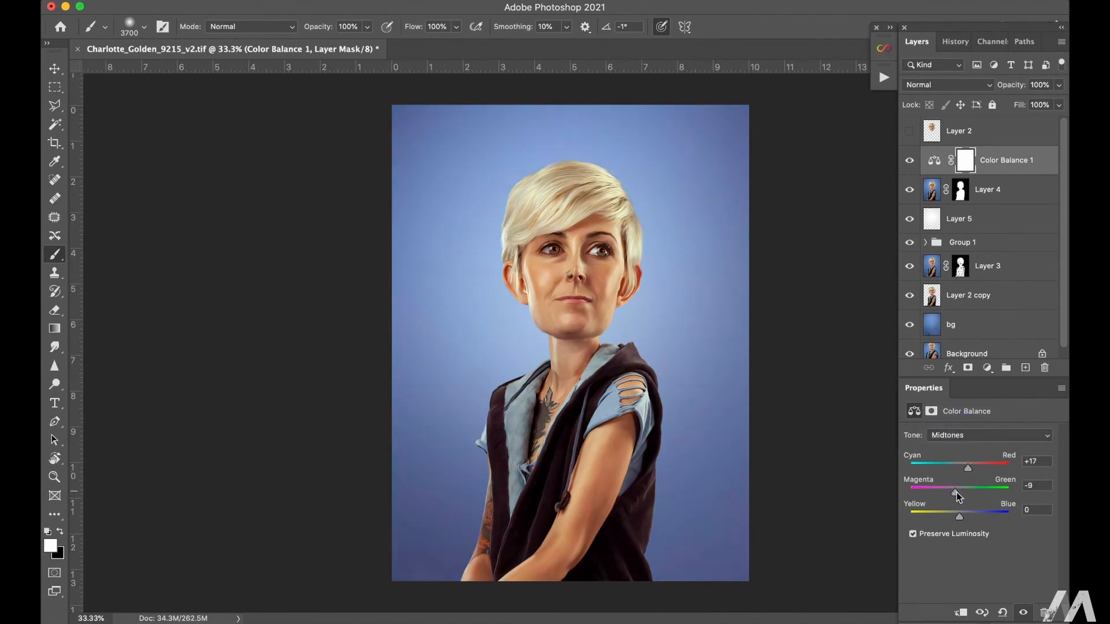
left_click_drag(960, 516, 968, 516)
left_click(977, 435)
left_click(975, 423)
left_click_drag(960, 494, 959, 494)
left_click_drag(962, 467, 968, 468)
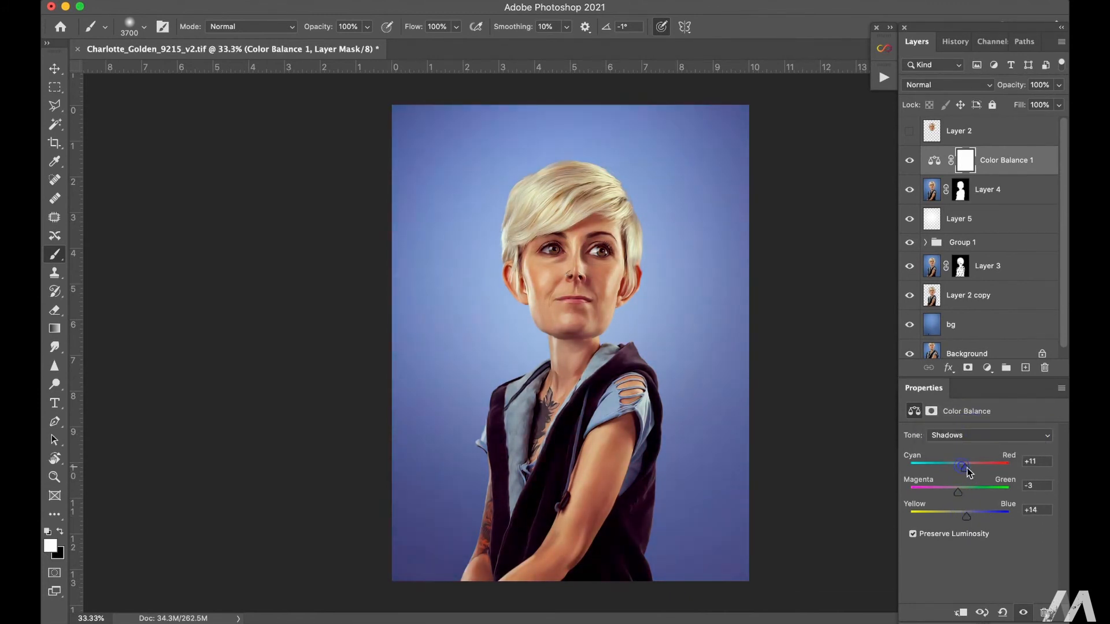
Step: Stamp all visible layers into a new layer above Color Balance 1 and open it in the Camera Raw Filter
key("super+alt+shift+e")
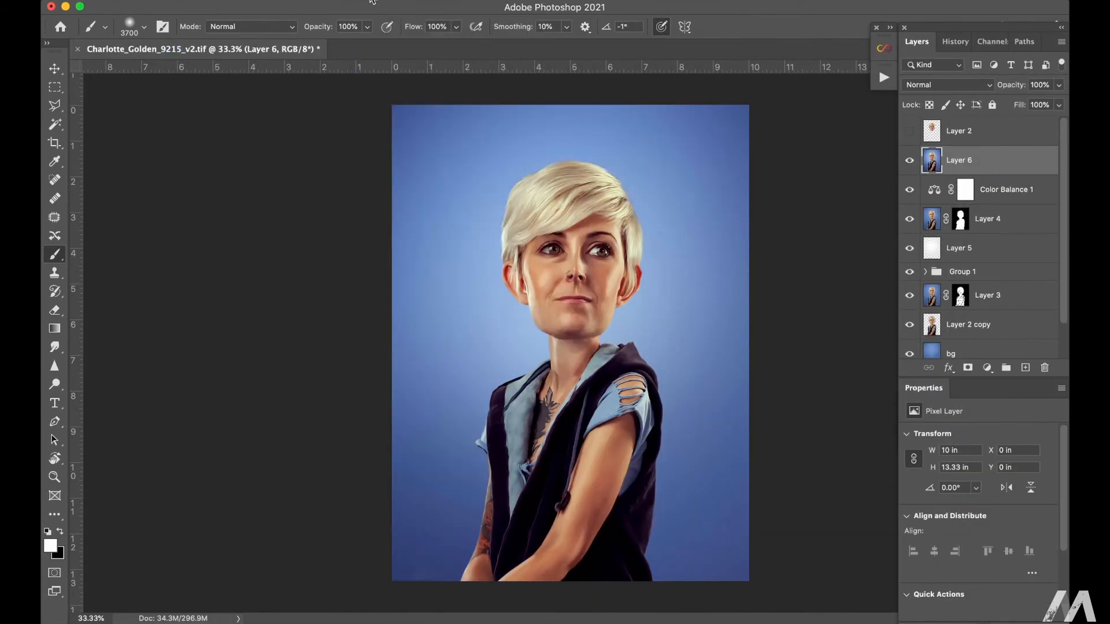
key("super+shift+a")
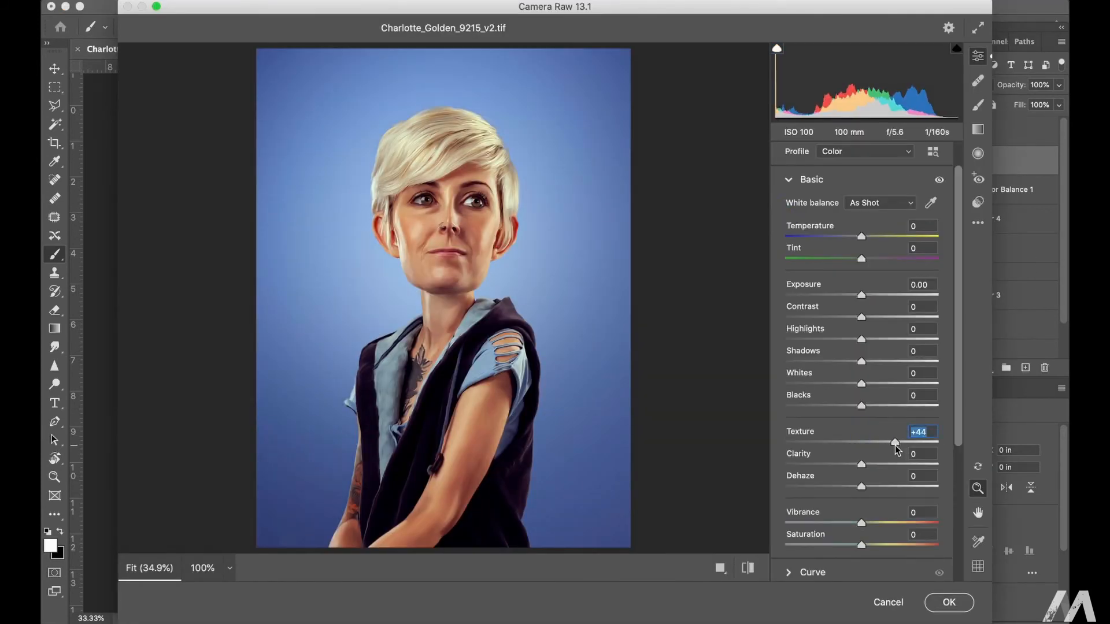
left_click_drag(861, 464, 830, 467)
left_click_drag(862, 384, 888, 383)
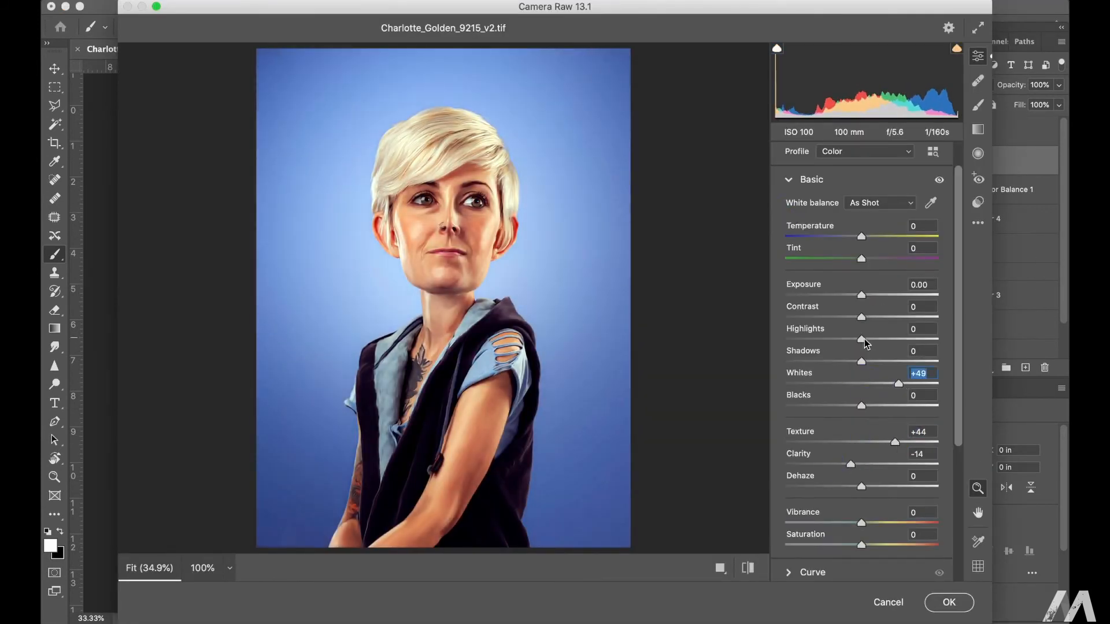
mouse_move(861, 340)
left_mouse_down()
mouse_move(823, 340)
mouse_move(857, 322)
left_mouse_up()
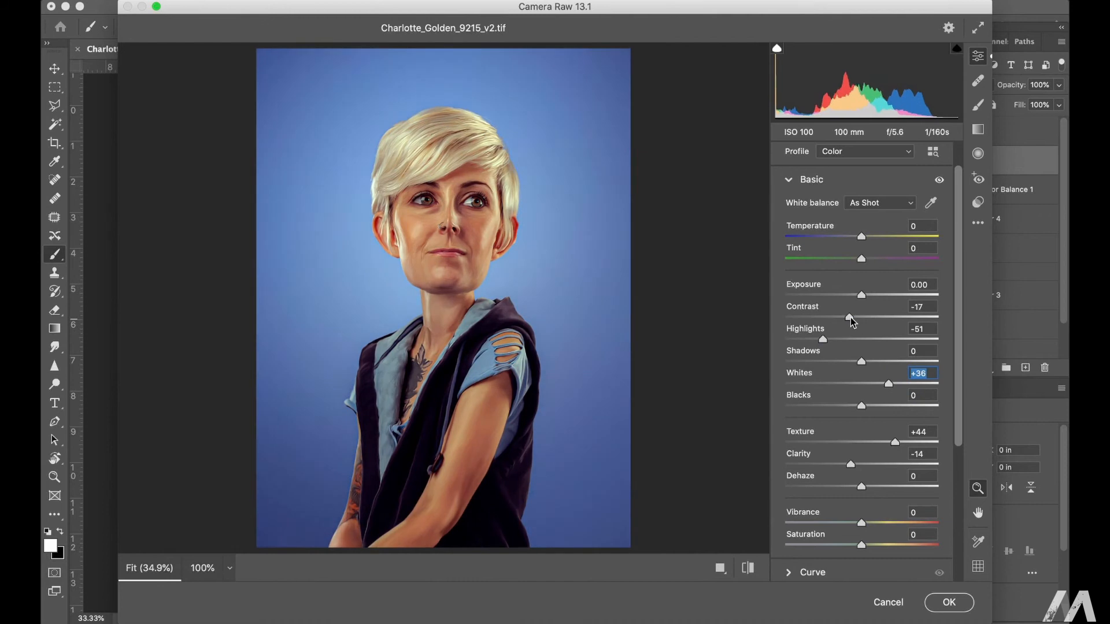
left_click_drag(861, 405, 882, 406)
left_click_drag(861, 523, 888, 523)
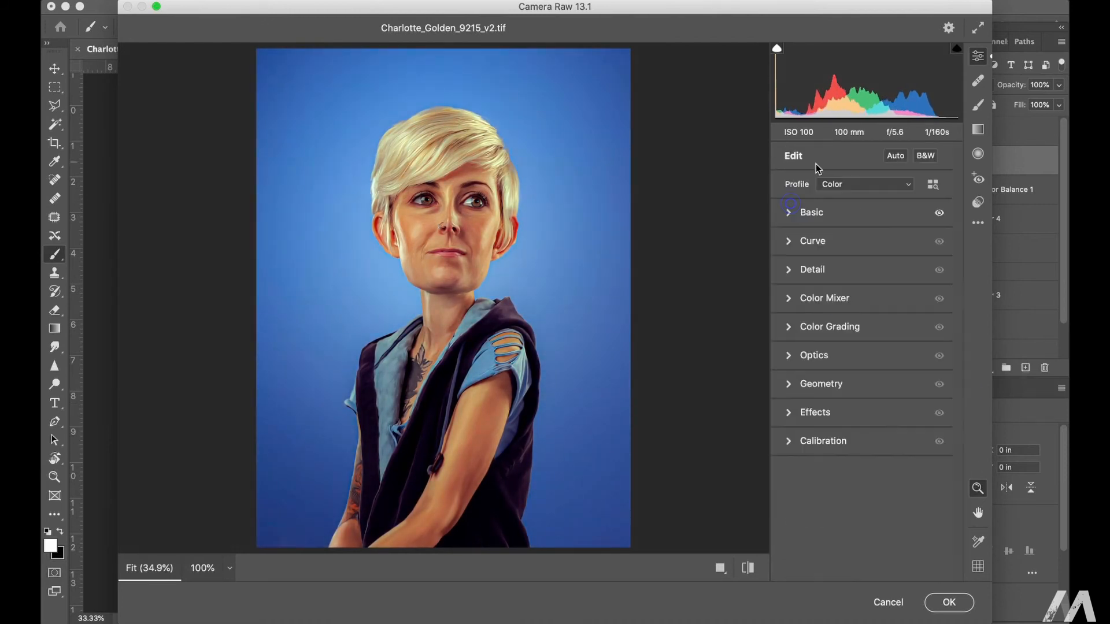
left_click(825, 292)
scroll(963, 320, "down", 2)
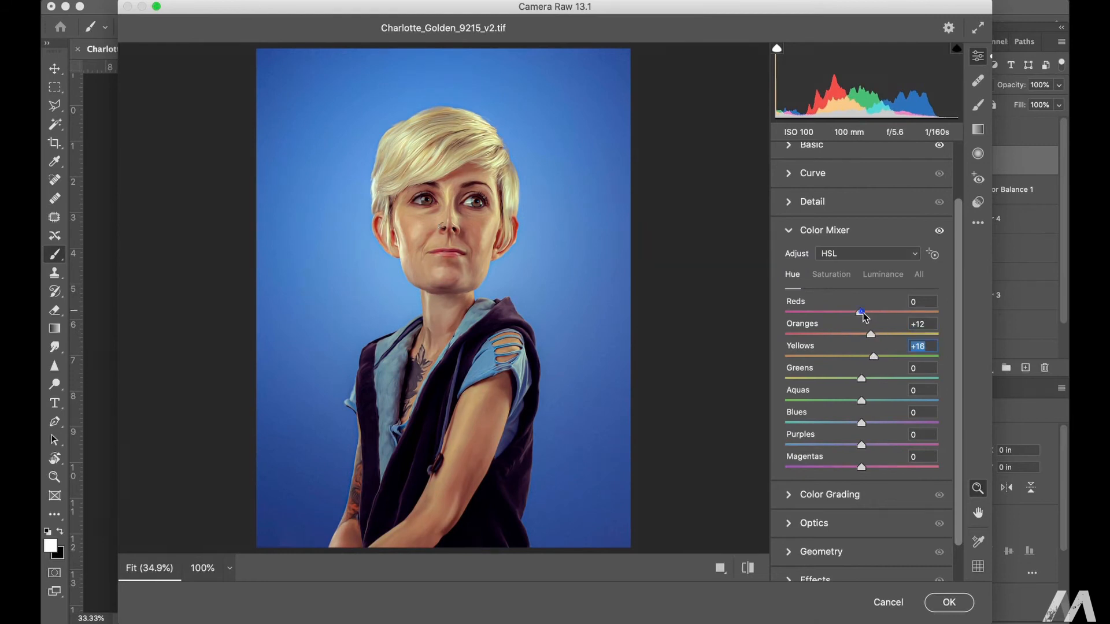
left_click(861, 312)
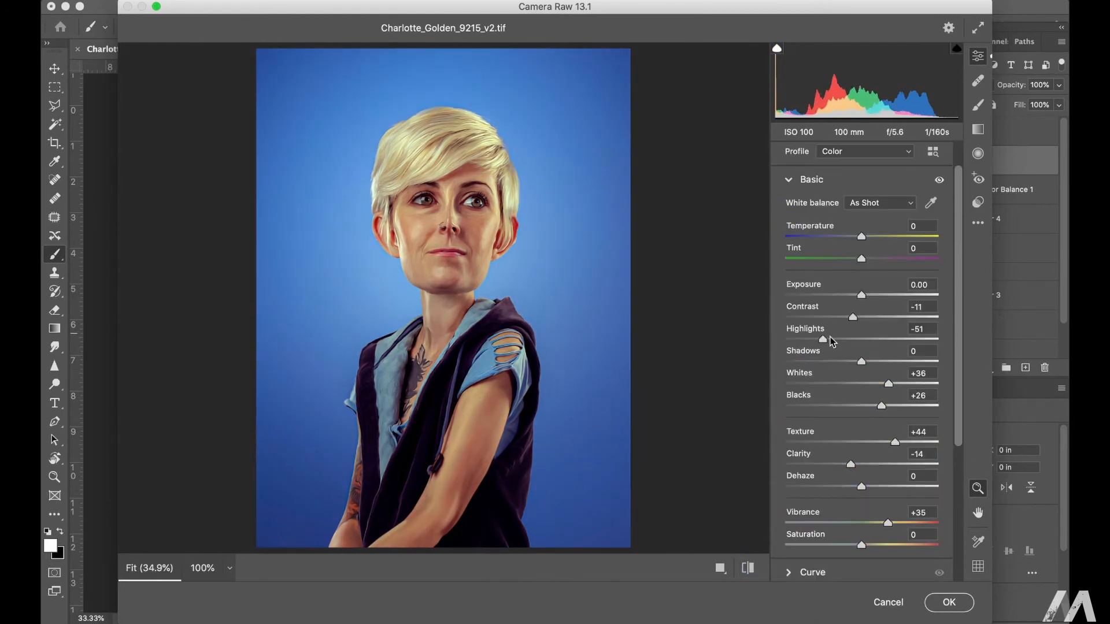
left_click_drag(824, 340, 853, 340)
left_click_drag(889, 384, 859, 384)
left_click_drag(852, 339, 855, 339)
left_click_drag(860, 384, 831, 384)
left_click(888, 603, "alt")
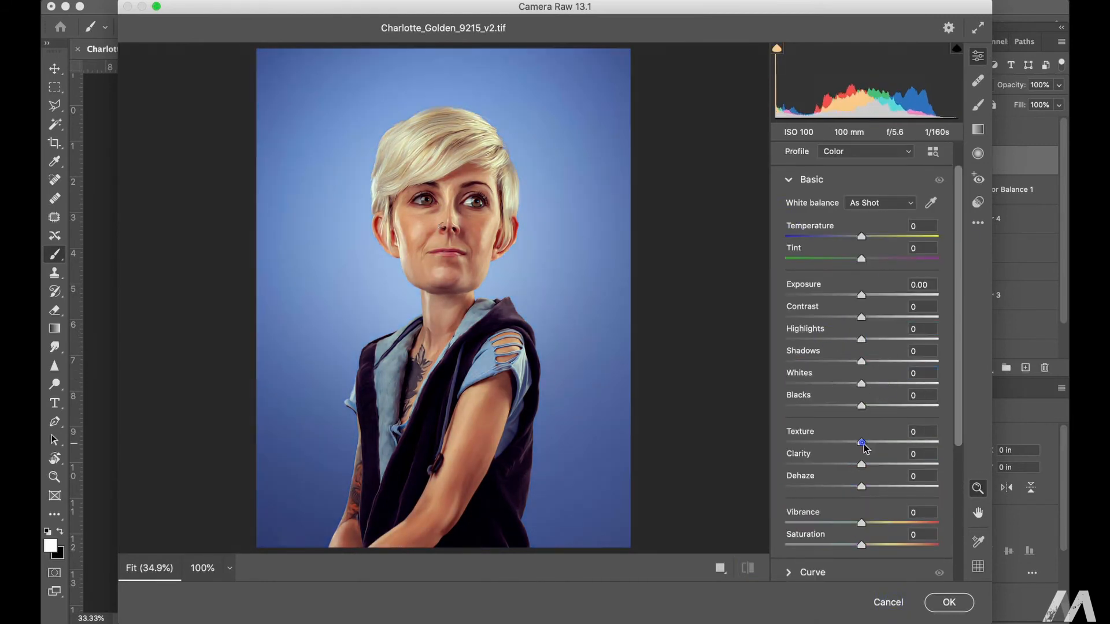
Step: Raise Texture and Vibrance and lower Clarity and Contrast in the Camera Raw Filter, and apply it to the stamped layer
left_click_drag(861, 442, 877, 443)
left_click_drag(862, 465, 838, 464)
left_click_drag(862, 318, 848, 317)
left_click_drag(862, 522, 902, 522)
left_click(950, 602)
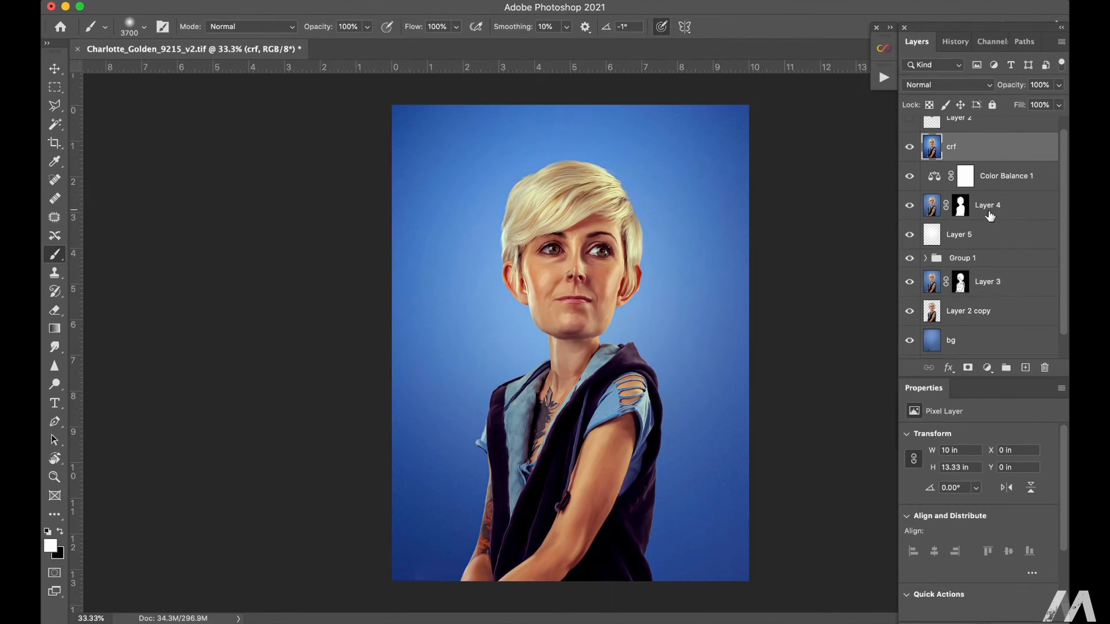
Step: Duplicate the crf layer directly above itself
key("c")
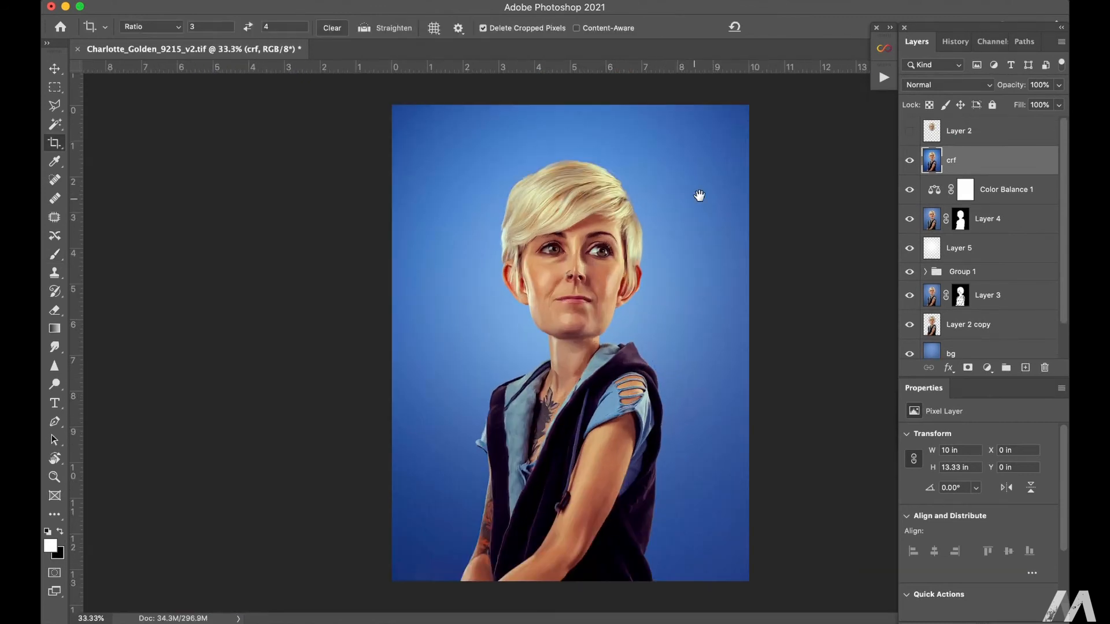
key("super+1")
left_click_drag(699, 196, 622, 325)
key("super+j")
left_click(602, 313, "super")
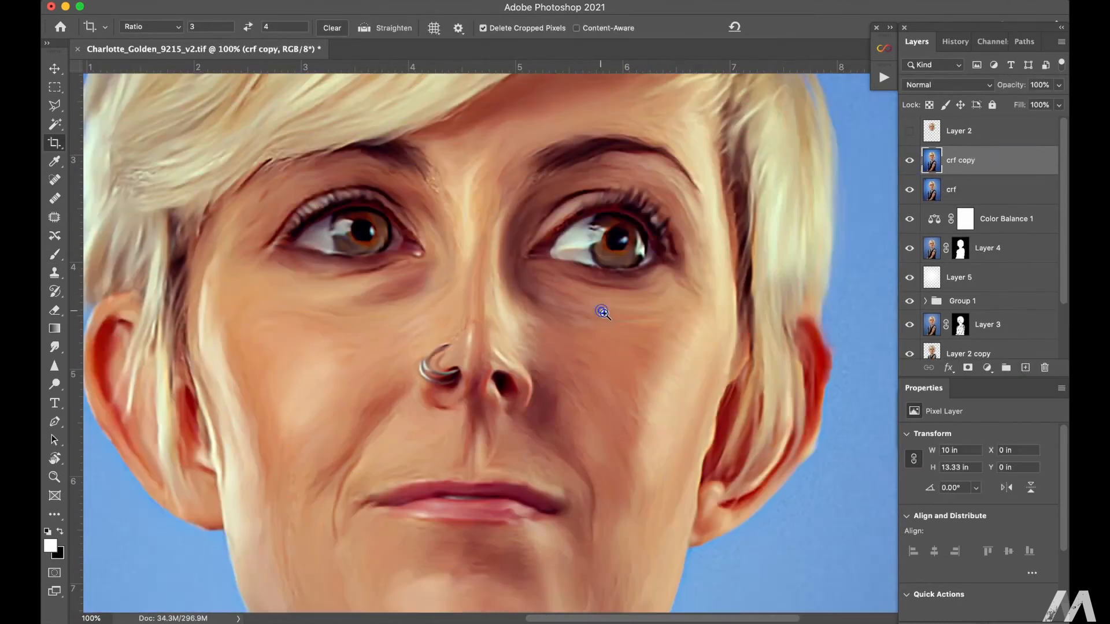
Step: Smooth the cheeks and the skin around the mouth on Layer 6 with the Smudge tool at 30% strength
left_click(54, 347)
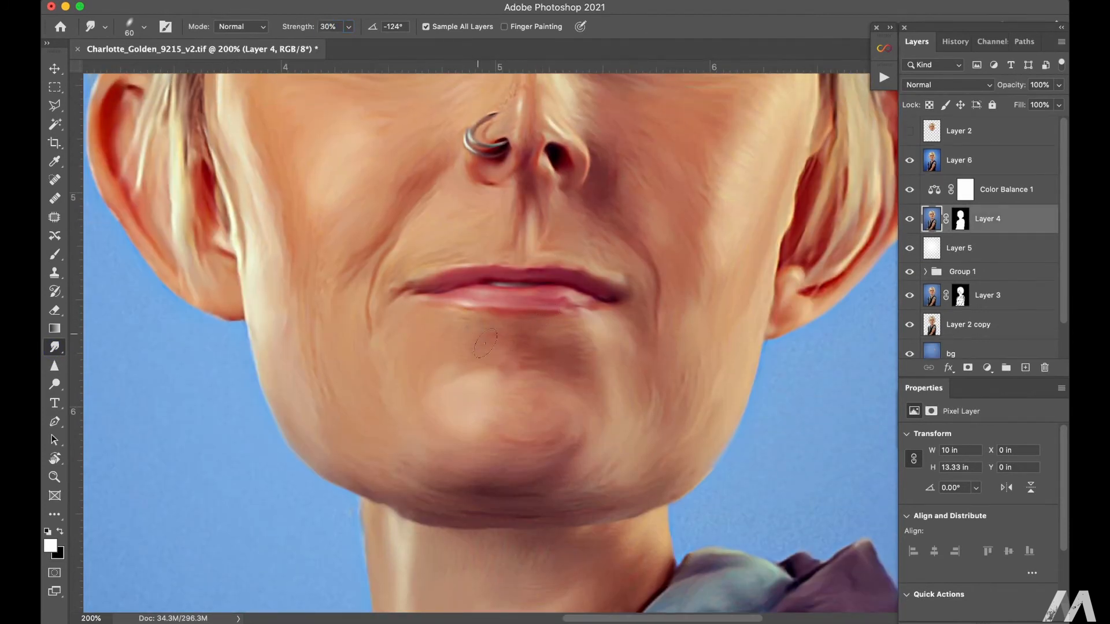
left_click(463, 341, "super")
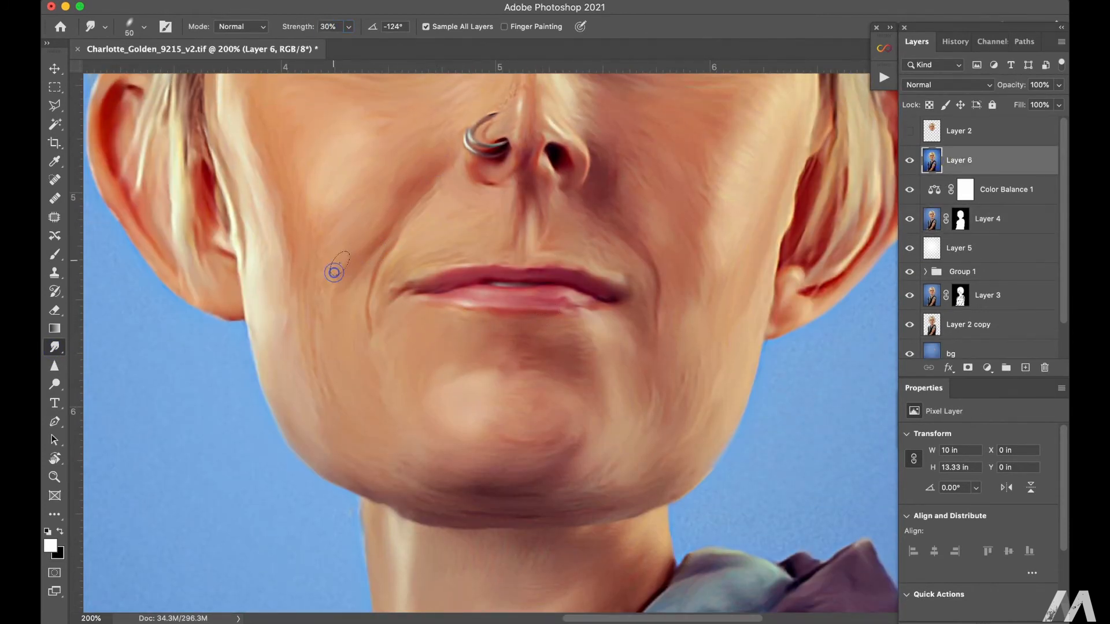
key("bracketright")
key("bracketright")
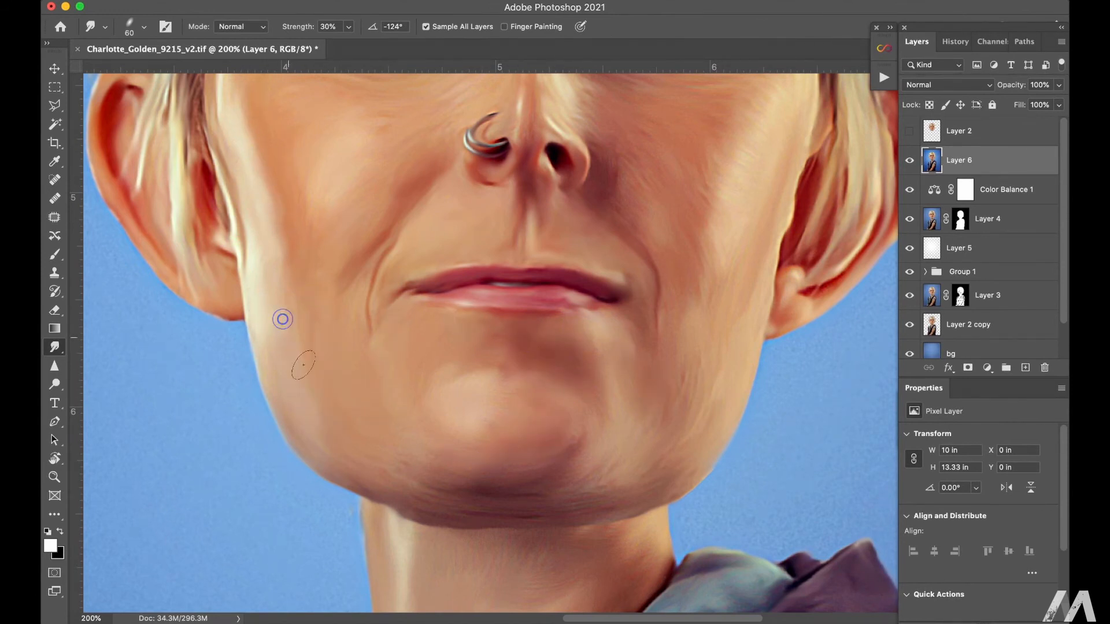
mouse_move(691, 233)
left_mouse_down()
mouse_move(710, 266)
mouse_move(739, 270)
left_mouse_up()
left_click_drag(647, 223, 620, 198)
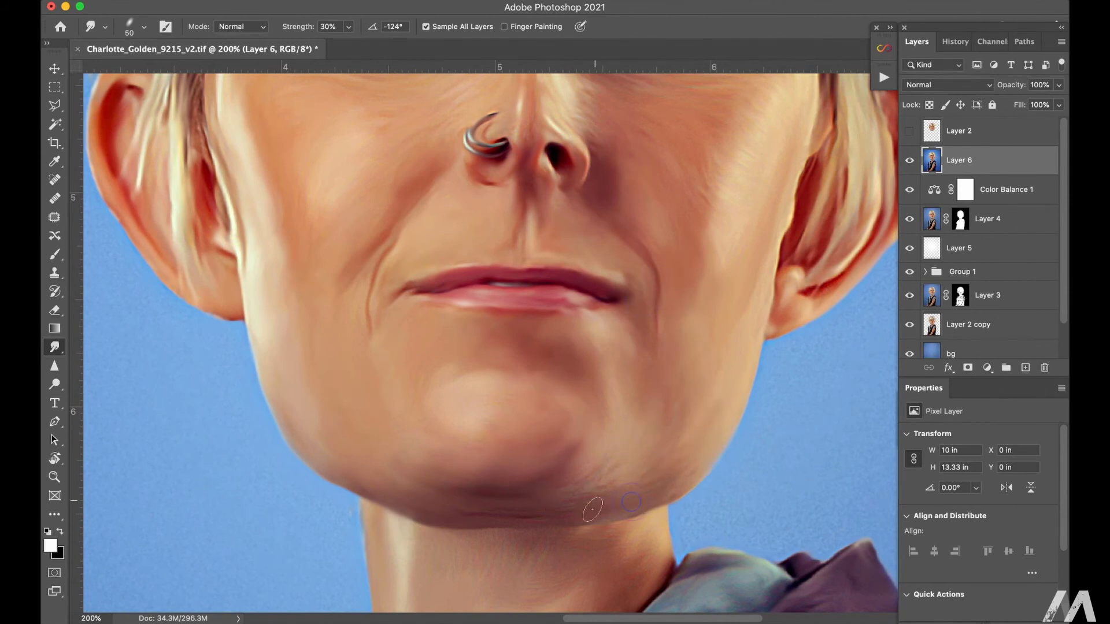
Step: Smudge the chin, lower jaw edge and smile lines on Layer 6 smooth, varying the brush size
key("bracketright")
key("bracketright")
key("bracketright")
left_click_drag(619, 449, 607, 498)
key("bracketleft")
key("bracketleft")
key("bracketleft")
key("bracketleft")
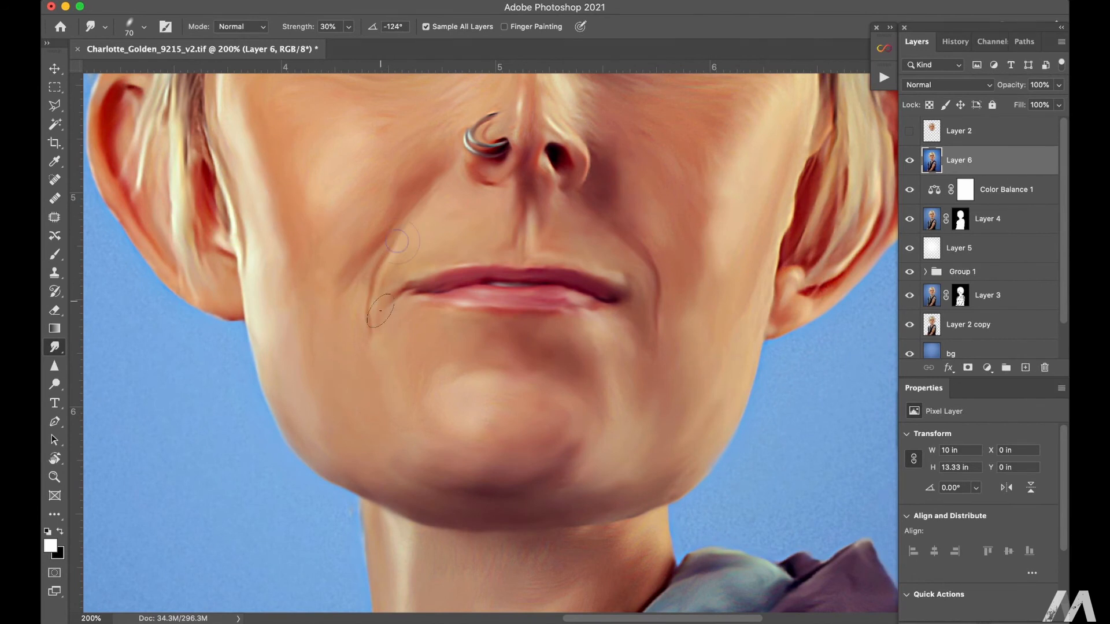
key("bracketleft")
Step: Blend the skin of both cheeks, the under-eye areas and the nose bridge with the Smudge tool
scroll(586, 207, "up", 4)
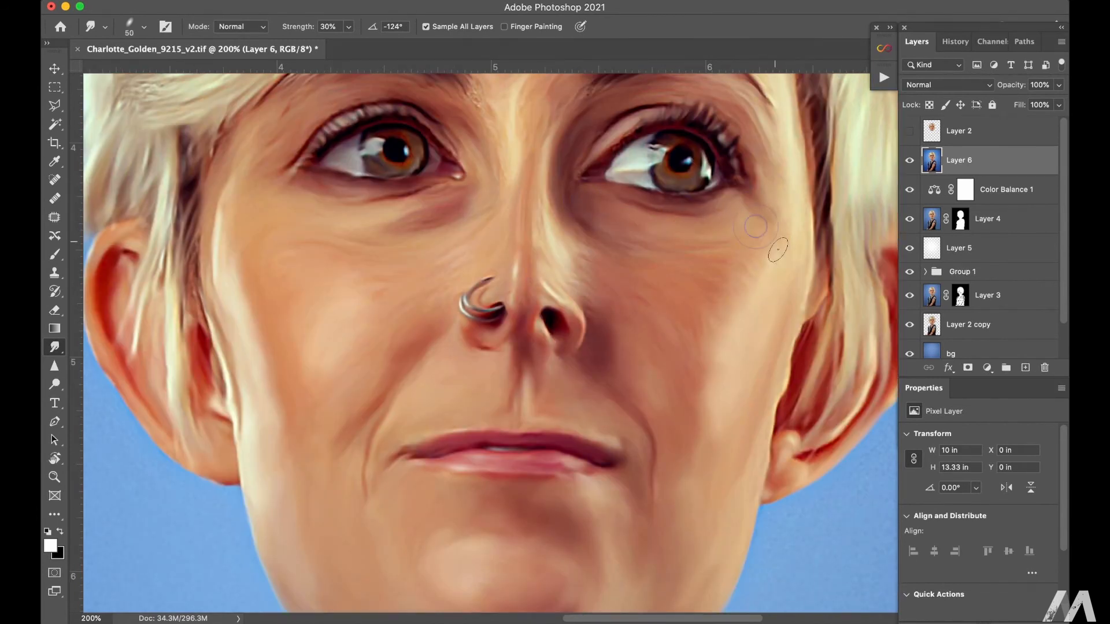
left_click_drag(698, 347, 700, 362)
left_click_drag(703, 351, 716, 337)
left_click_drag(518, 138, 527, 126)
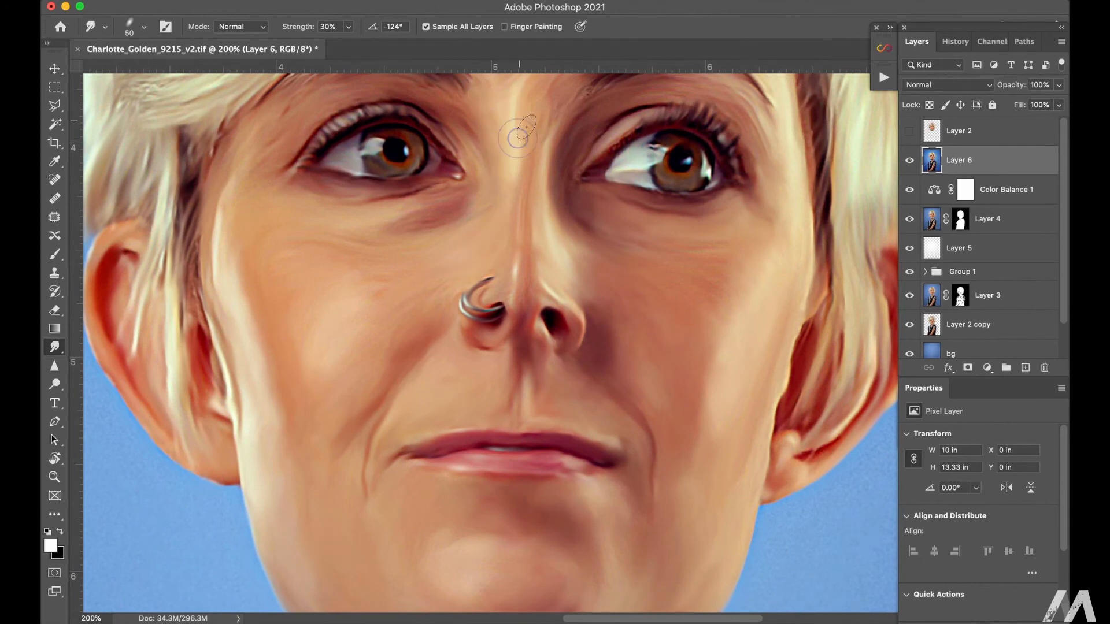
left_click_drag(376, 277, 442, 288)
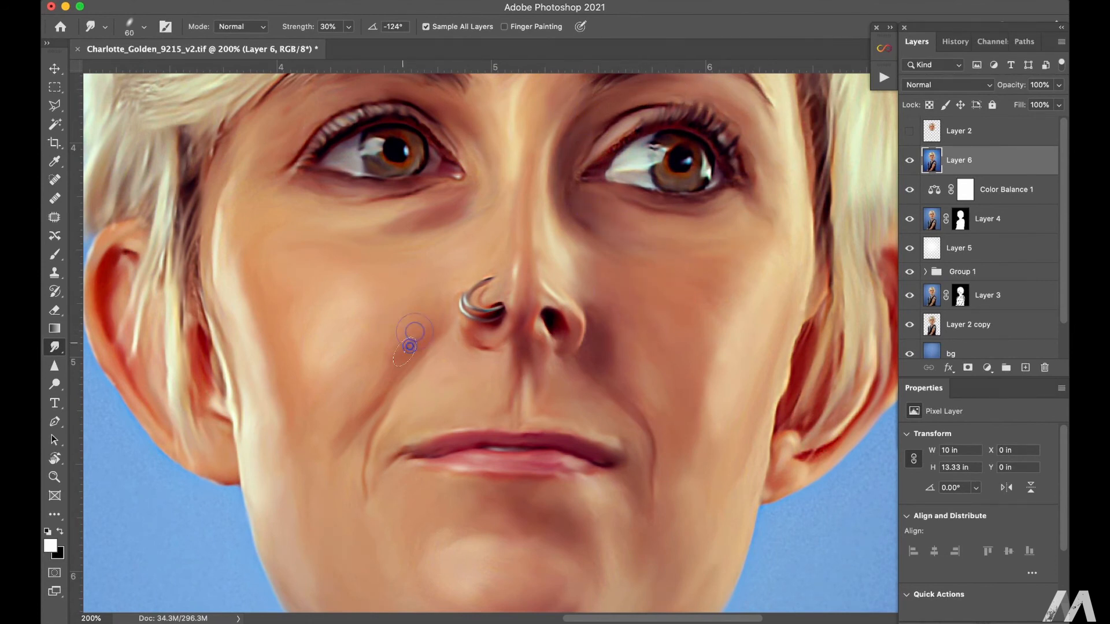
Step: Smudge the forehead and the skin around the eyebrows and upper eyelids smooth
scroll(556, 287, "up", 5)
key("bracketleft")
key("bracketleft")
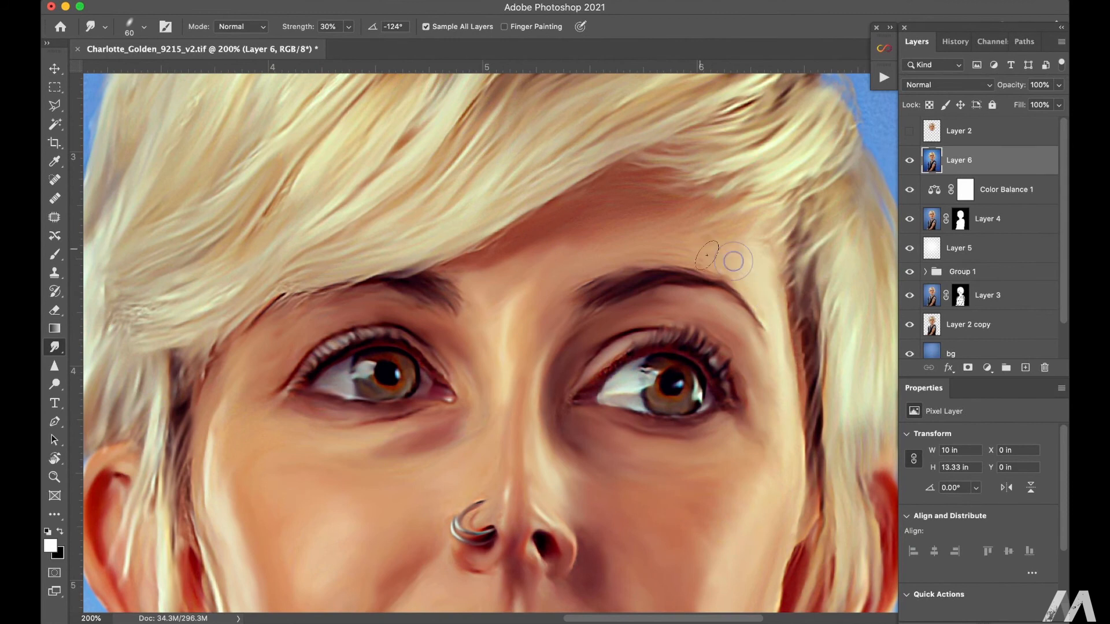
left_click(388, 312)
Step: Soften the shading on the cheeks, jaw and chin with broader Smudge strokes at brush size 80
key("super+minus")
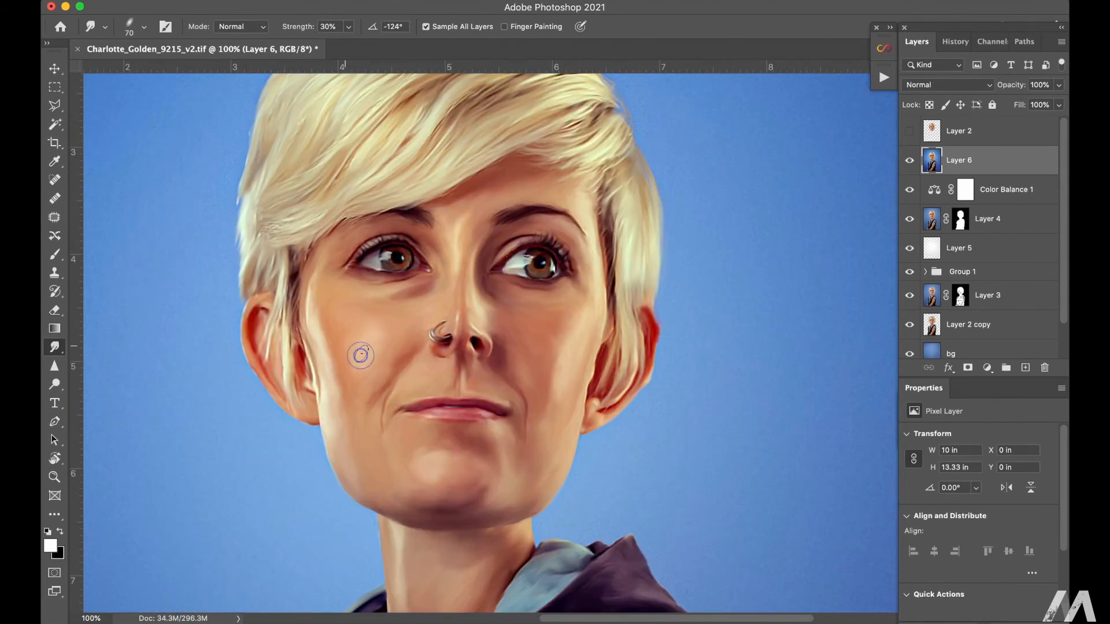
left_click_drag(361, 353, 354, 373)
key("bracketright")
left_click_drag(561, 347, 557, 340)
left_click(563, 313)
left_click(527, 456)
left_click_drag(564, 476, 564, 459)
left_click(398, 466)
left_click(354, 471)
left_click_drag(445, 473, 448, 479)
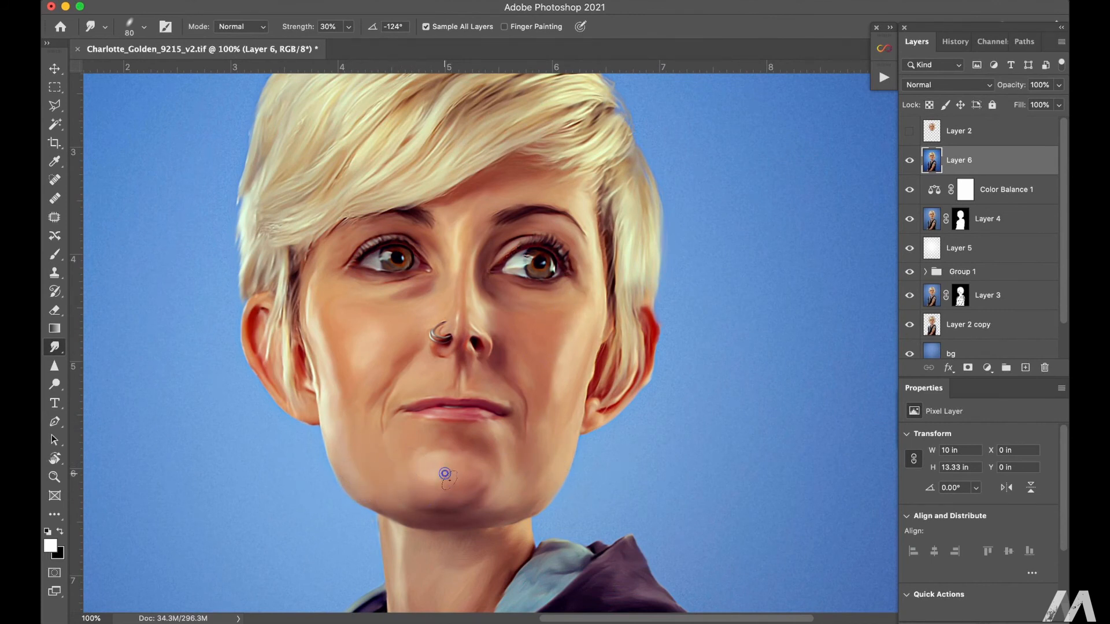
Step: Smudge remaining rough skin on the nose bridge, cheek edge and face down towards the neck
left_click(463, 219)
scroll(508, 471, "down", 5)
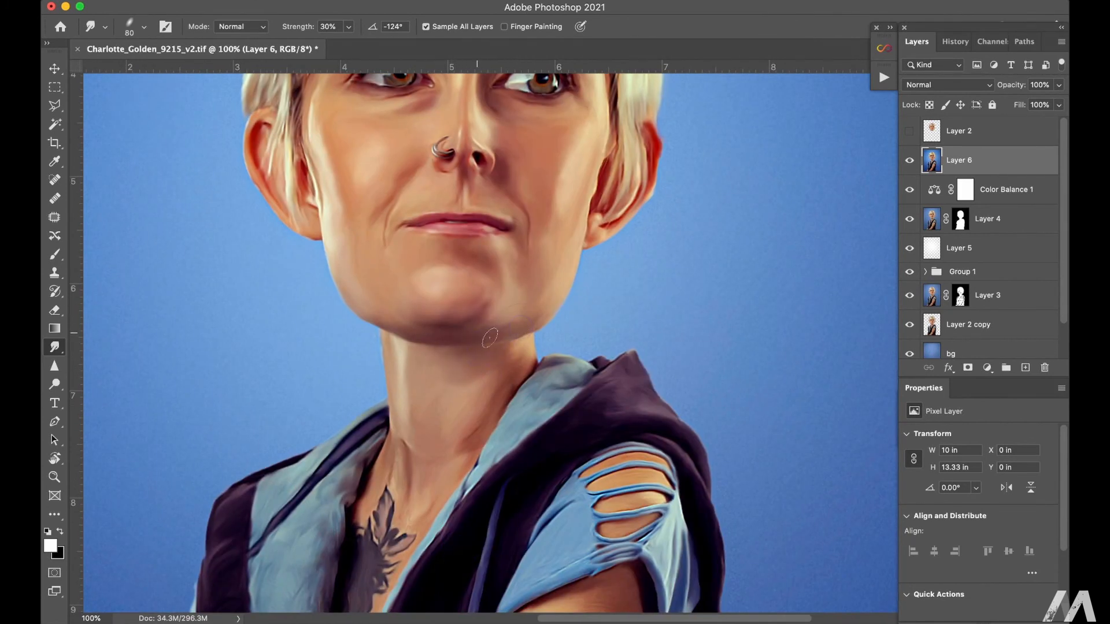
left_click_drag(338, 176, 322, 138)
left_click_drag(485, 133, 497, 262)
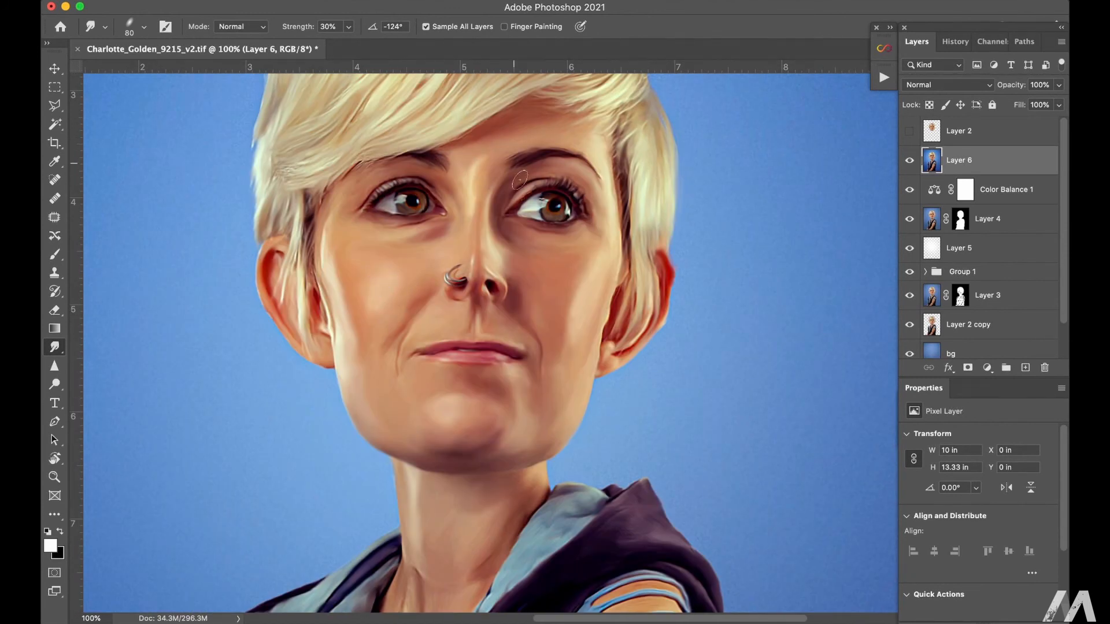
Step: Smooth the skin of the bare upper arm and forearm with the Smudge tool at brush size 125
key("bracketright")
scroll(550, 243, "down", 10)
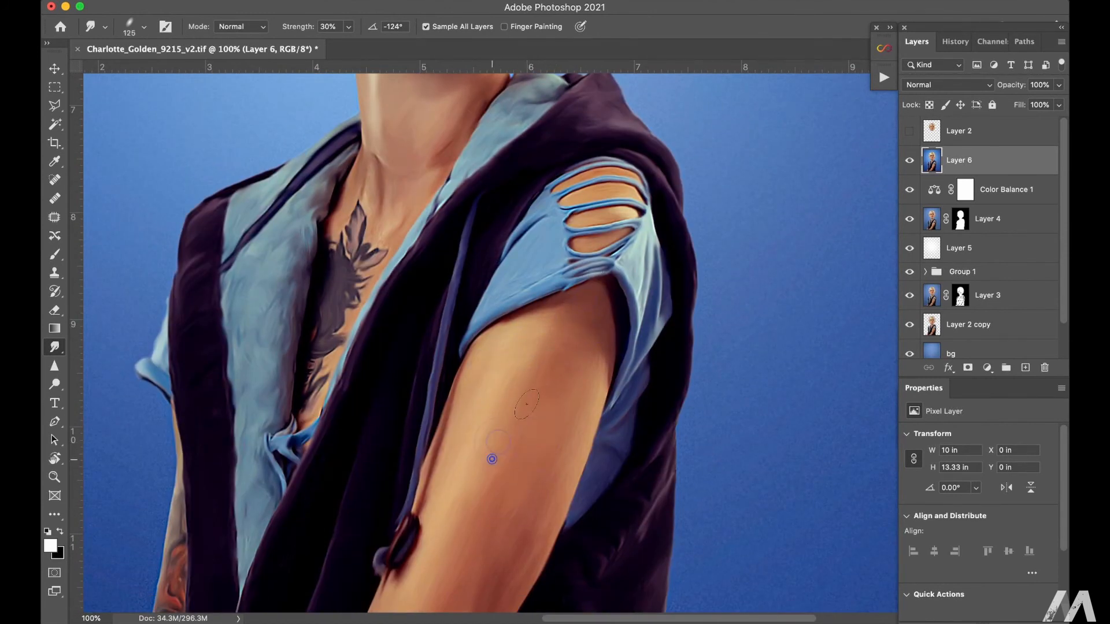
scroll(520, 365, "down", 4)
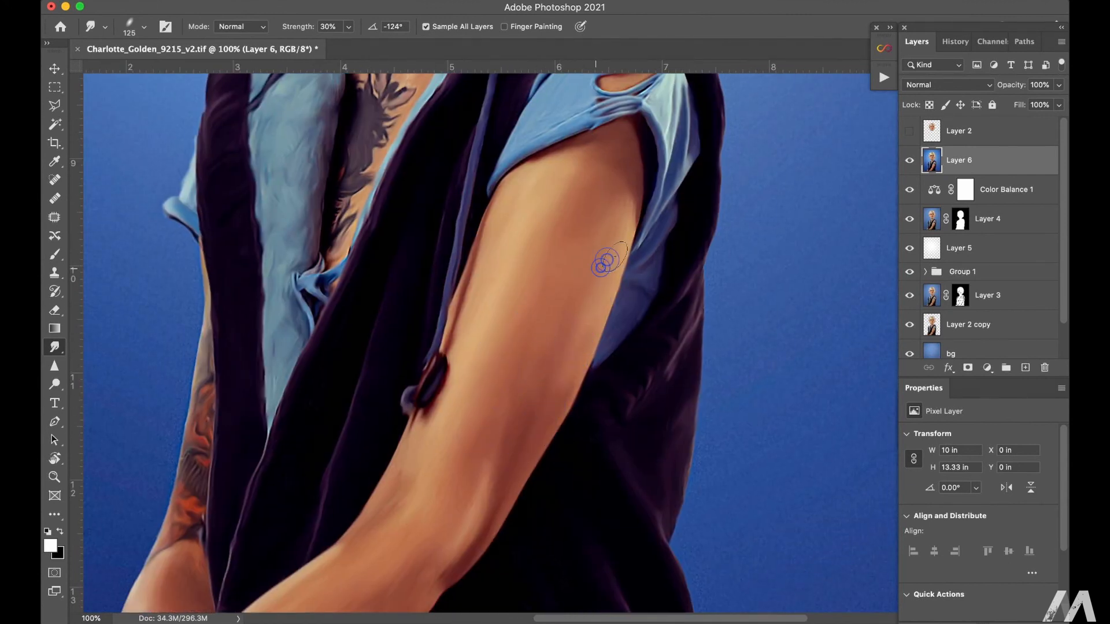
left_click_drag(474, 476, 528, 403)
scroll(547, 411, "down", 4)
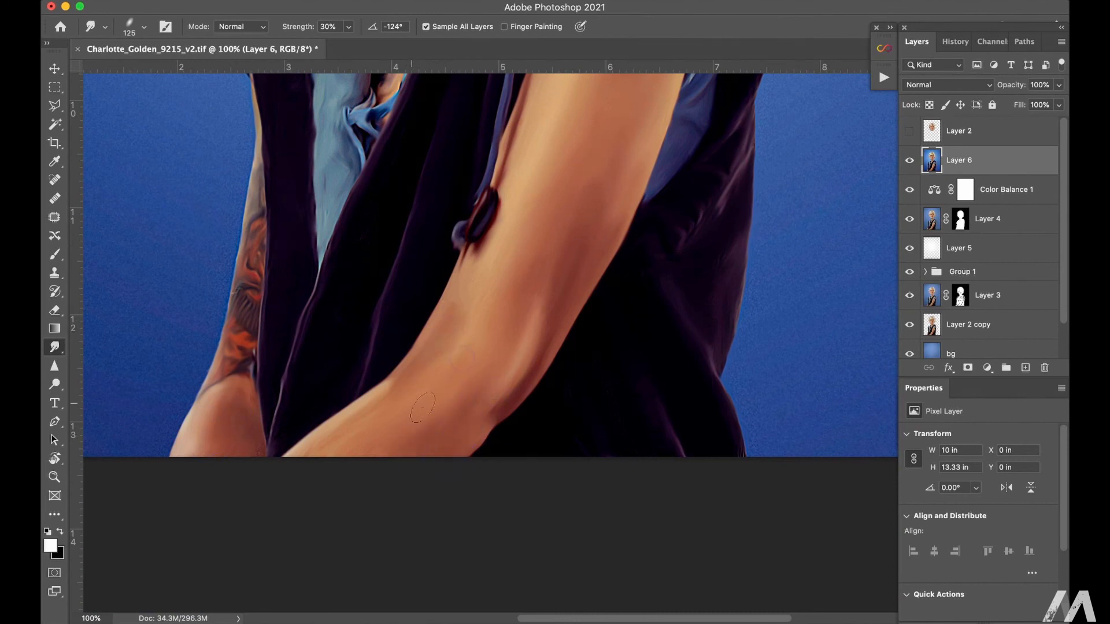
Step: Smudge the vest's light blue lining and the skin of the neck and upper chest into smooth strokes
scroll(483, 302, "up", 7)
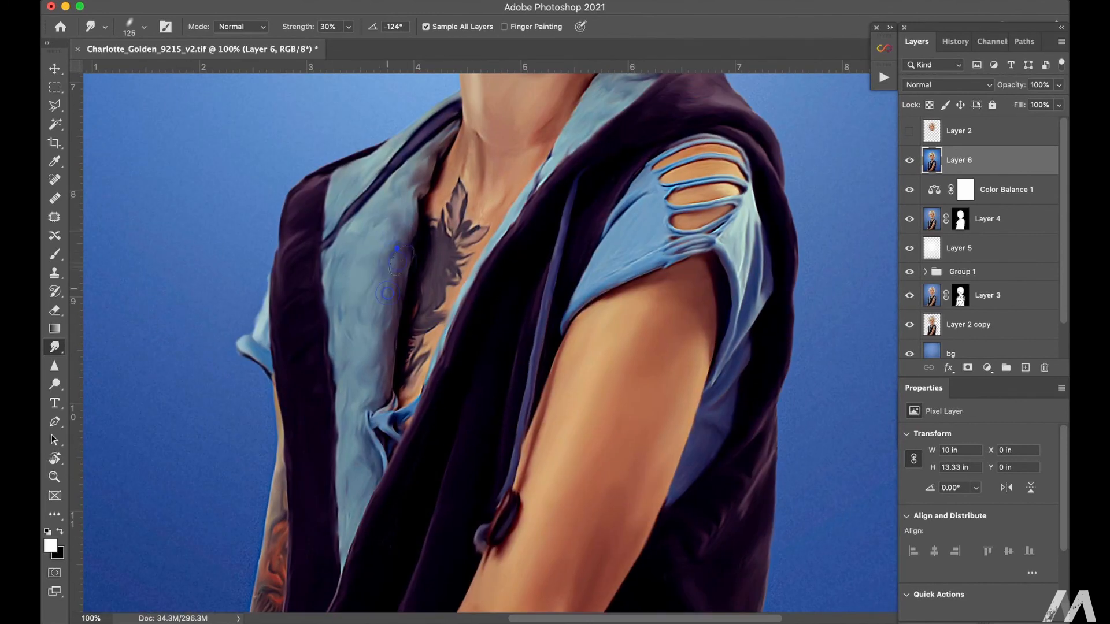
left_click(350, 367)
mouse_move(378, 390)
left_mouse_down()
mouse_move(344, 438)
mouse_move(349, 461)
left_mouse_up()
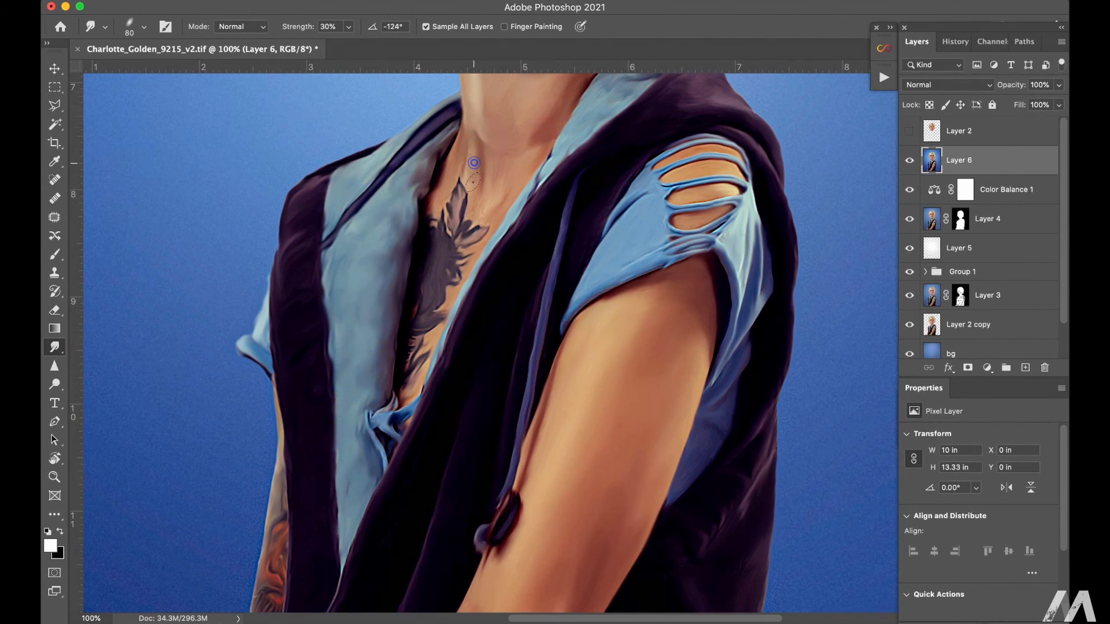
mouse_move(520, 153)
left_mouse_down()
mouse_move(491, 476)
mouse_move(515, 555)
left_mouse_up()
Step: Blend the cheek, jaw and side of the face with a larger Smudge brush, and save the document
key("super+minus")
key("super+minus")
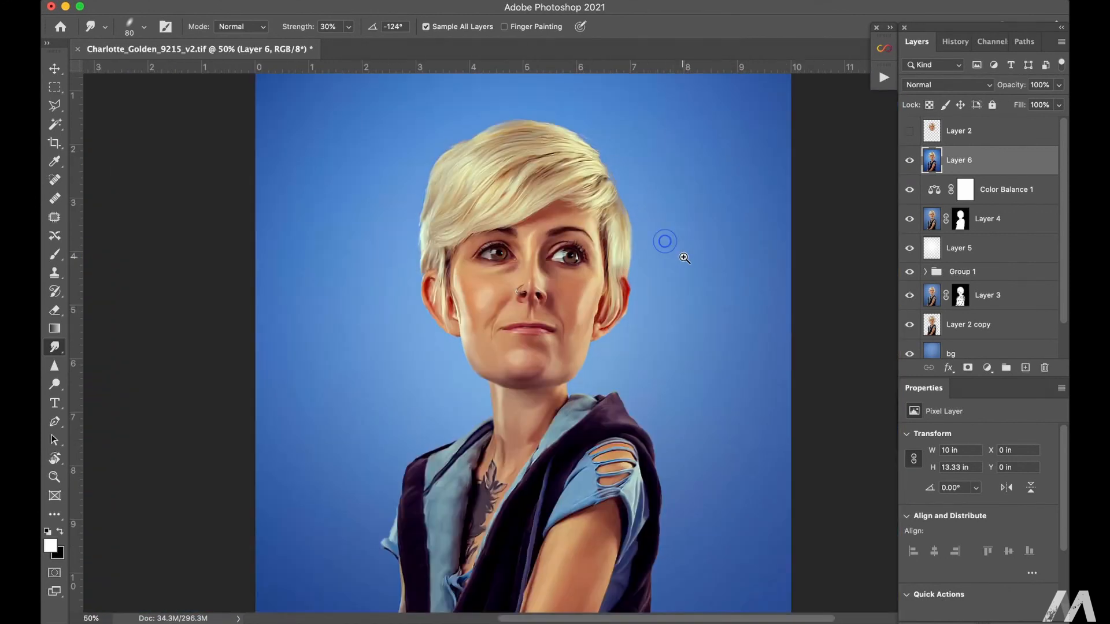
left_click_drag(677, 249, 618, 231)
key("bracketright")
key("bracketright")
key("bracketright")
key("bracketright")
left_click_drag(428, 360, 409, 343)
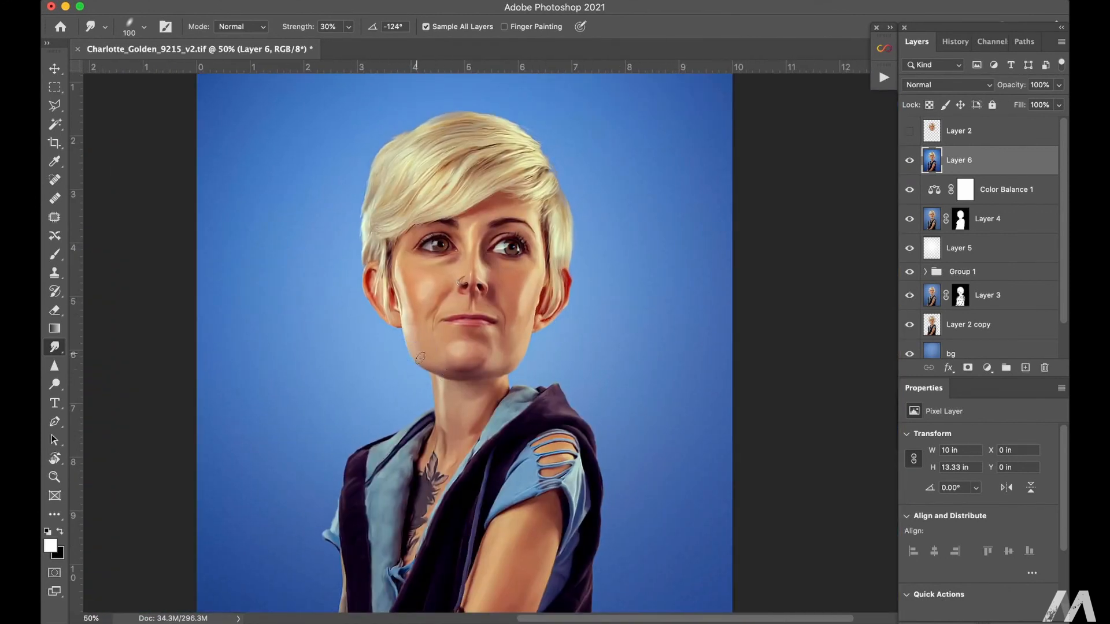
left_click_drag(439, 294, 423, 322)
key("super+s")
left_click_drag(552, 239, 560, 291)
Step: Enlarge the eyes on Layer 6 in Liquify with the Bloat tool at size 400, and apply it
key("super+plus")
left_click(383, 0)
left_click(391, 127)
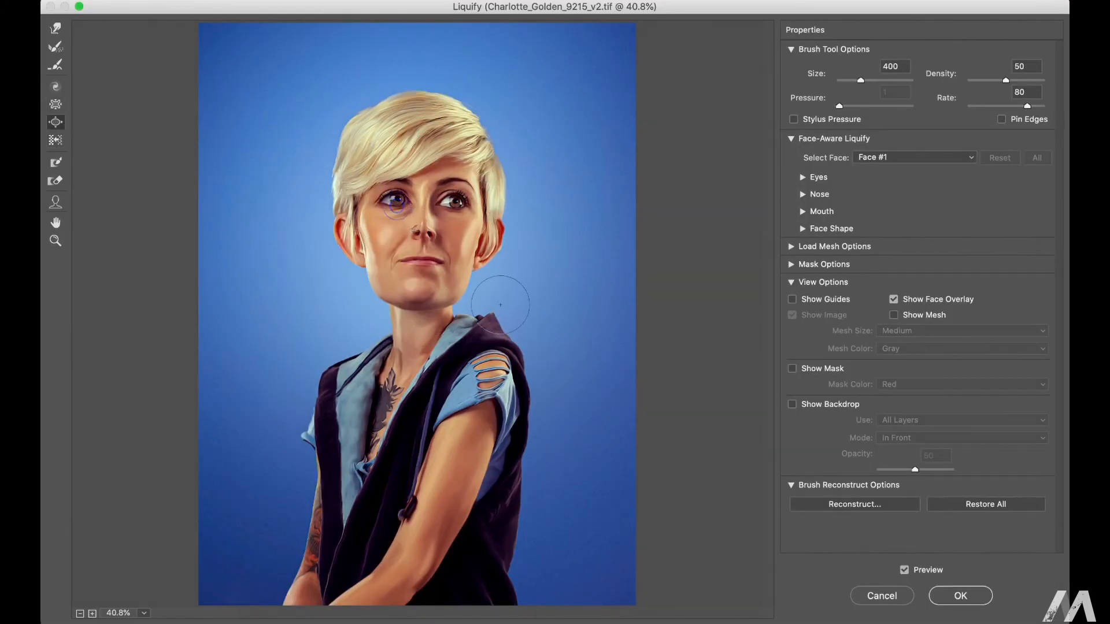
left_click(961, 596)
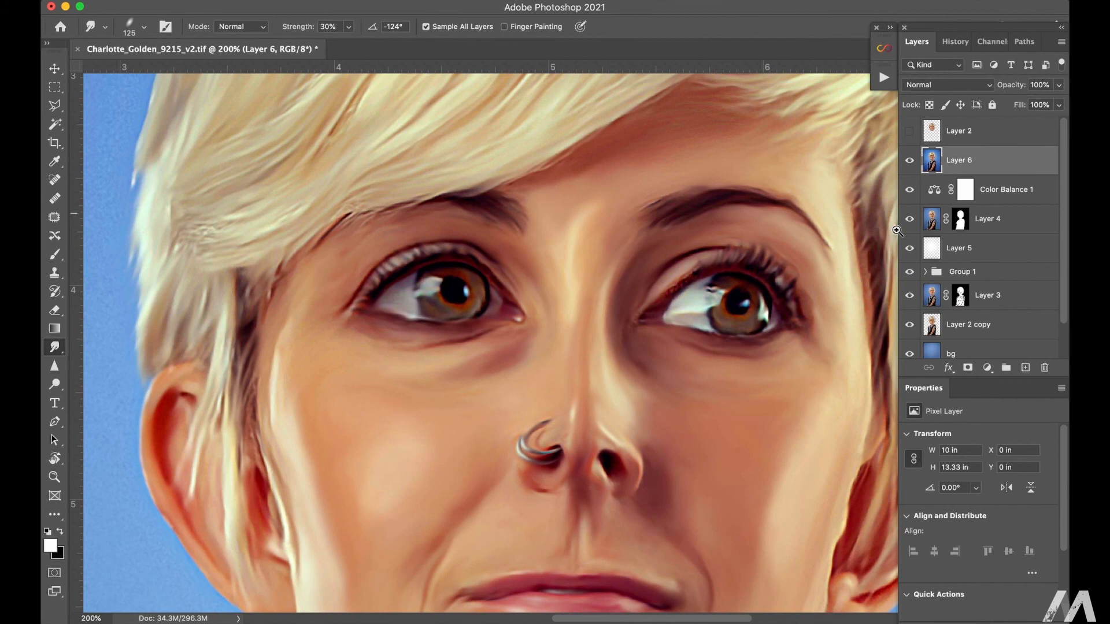
Step: Add a new empty layer above Layer 6 and set its blend mode to Overlay
left_click(1025, 367)
left_click(947, 85)
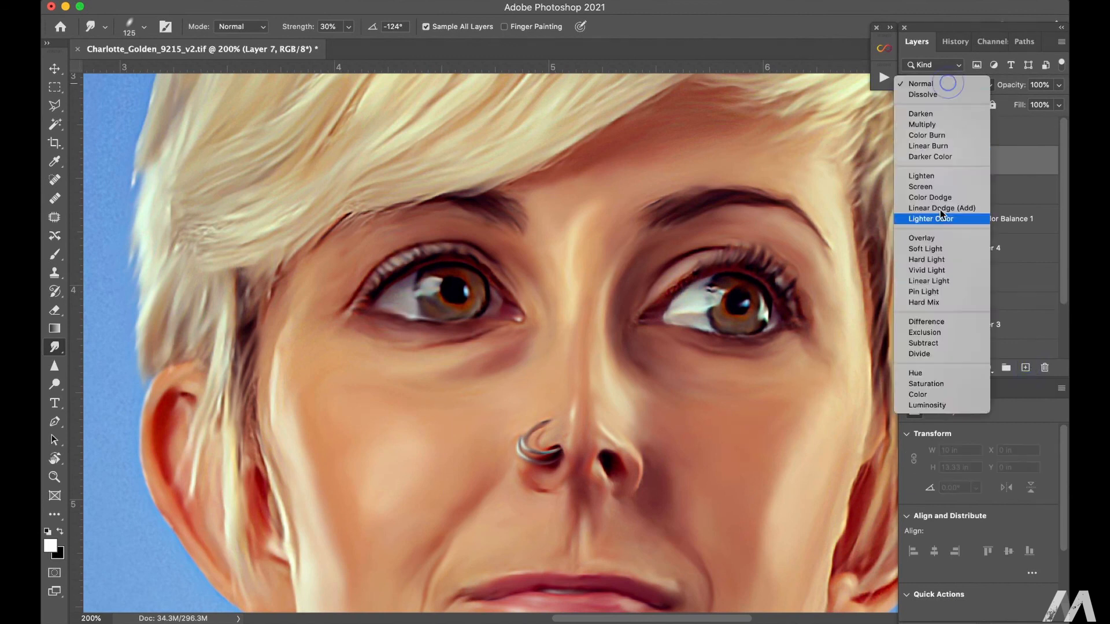
left_click(922, 238)
Step: Brighten the eyes on the Overlay layer with a small white brush at 1% flow
key("b")
left_click(456, 26)
left_click_drag(404, 44, 392, 44)
mouse_move(429, 300)
left_mouse_down()
mouse_move(400, 298)
mouse_move(413, 311)
left_mouse_up()
left_click_drag(493, 311, 507, 316)
left_click_drag(421, 296, 396, 297)
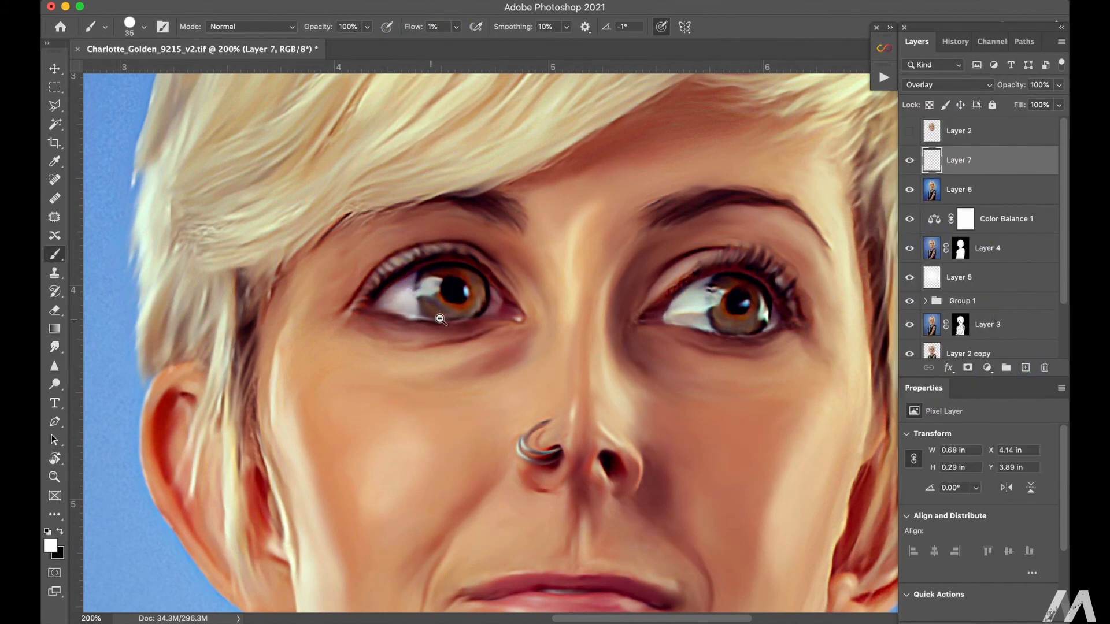
Step: Lower the opacity of the Overlay eye-brightening layer
key("super+minus")
key("super+minus")
key("super+minus")
key("super+minus")
key("super+minus")
key("super+plus")
left_click(1059, 85)
mouse_move(1059, 101)
left_mouse_down()
mouse_move(969, 106)
mouse_move(1035, 106)
mouse_move(1020, 107)
left_mouse_up()
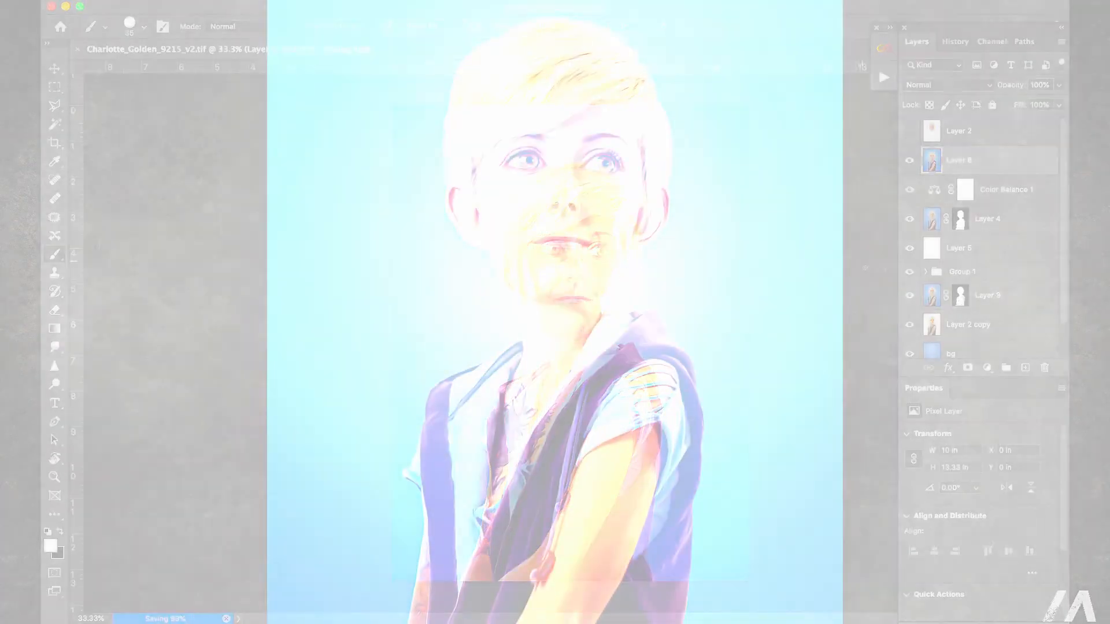